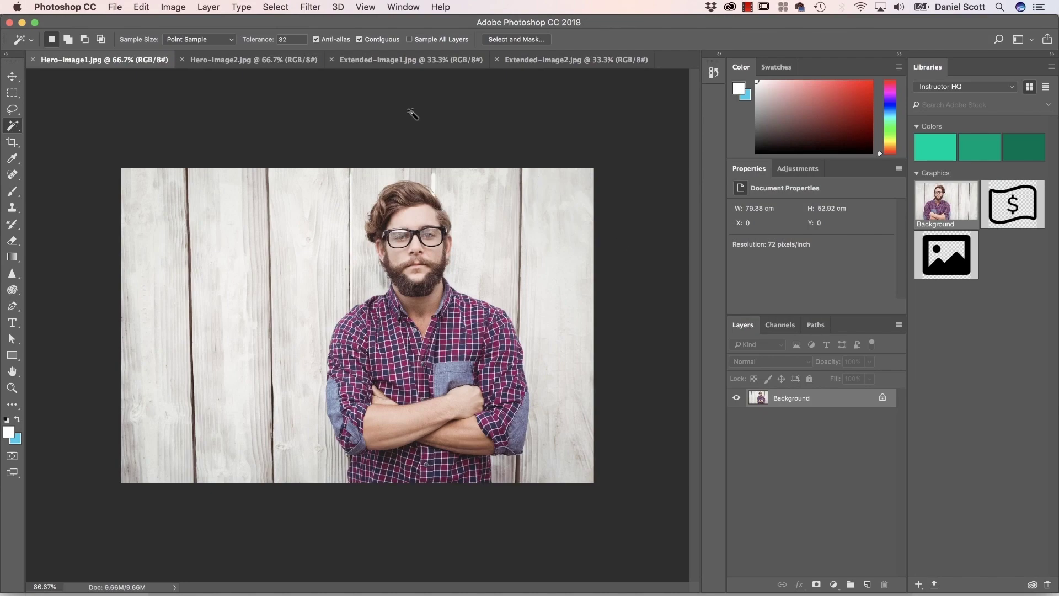
# View the Extended-image1, Hero-image2 and Extended-image2 photos in Photoshop in turn.
pyautogui.click(409, 61)
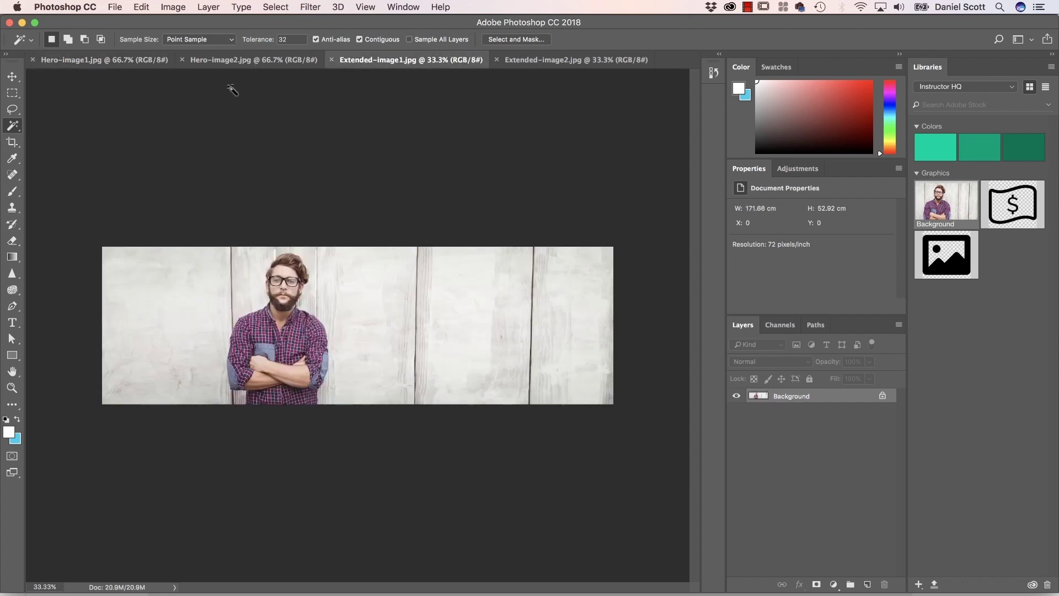
pyautogui.click(246, 61)
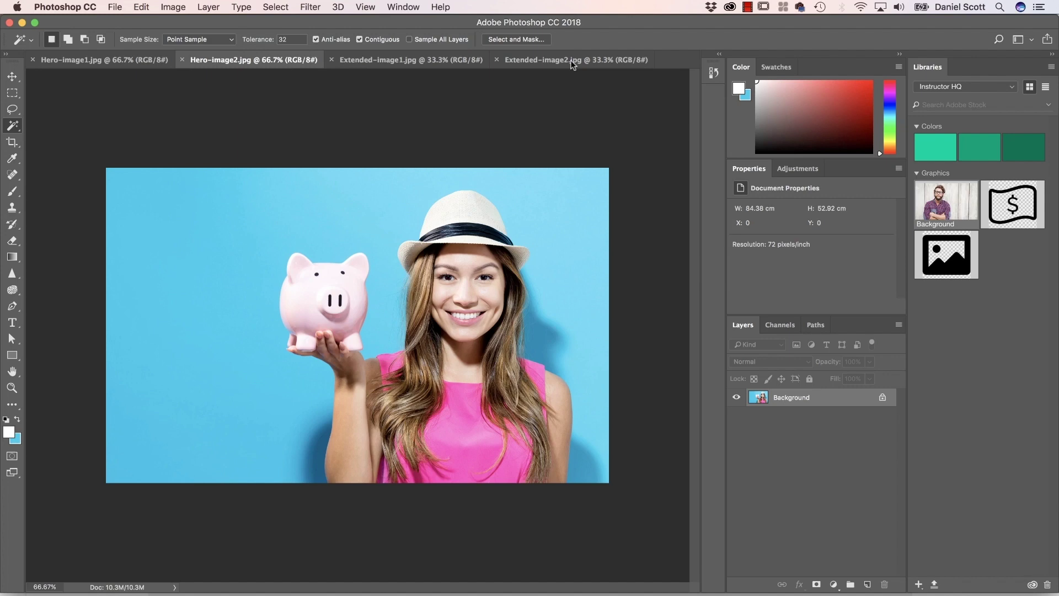
pyautogui.click(573, 61)
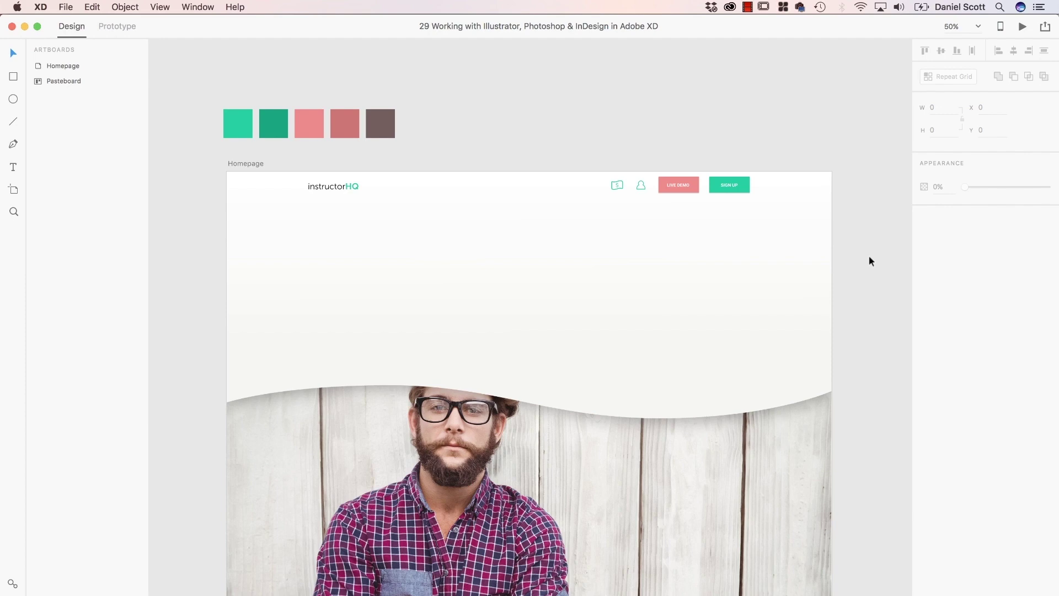
# Copy the middle green q shape from the InstructorHQ logo in Illustrator.
pyautogui.press('super+Tab')
pyautogui.press('super+Tab')
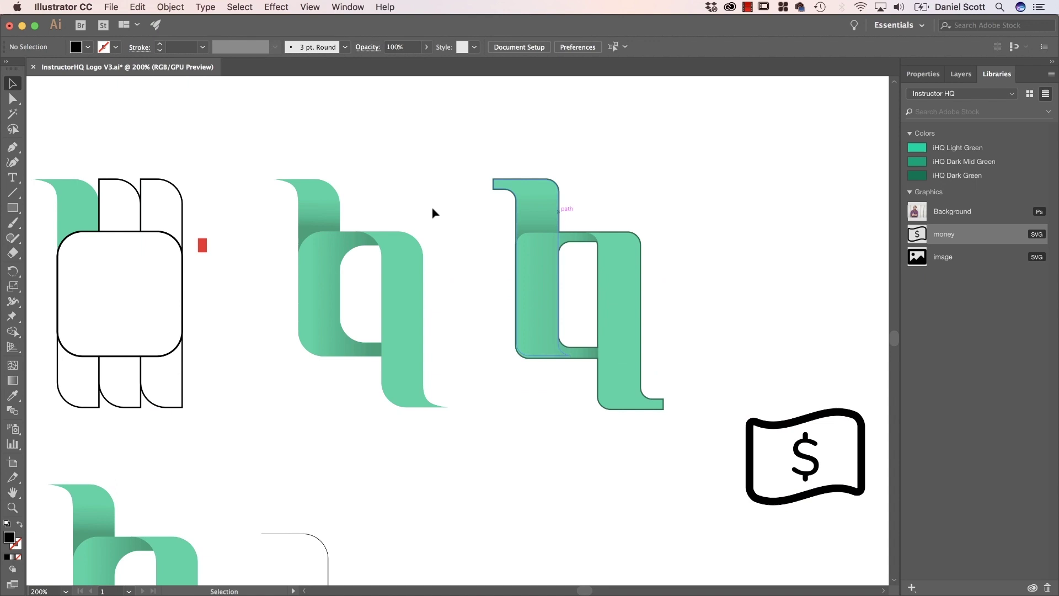
pyautogui.moveTo(369, 303); pyautogui.dragTo(307, 395)
pyautogui.press('a')
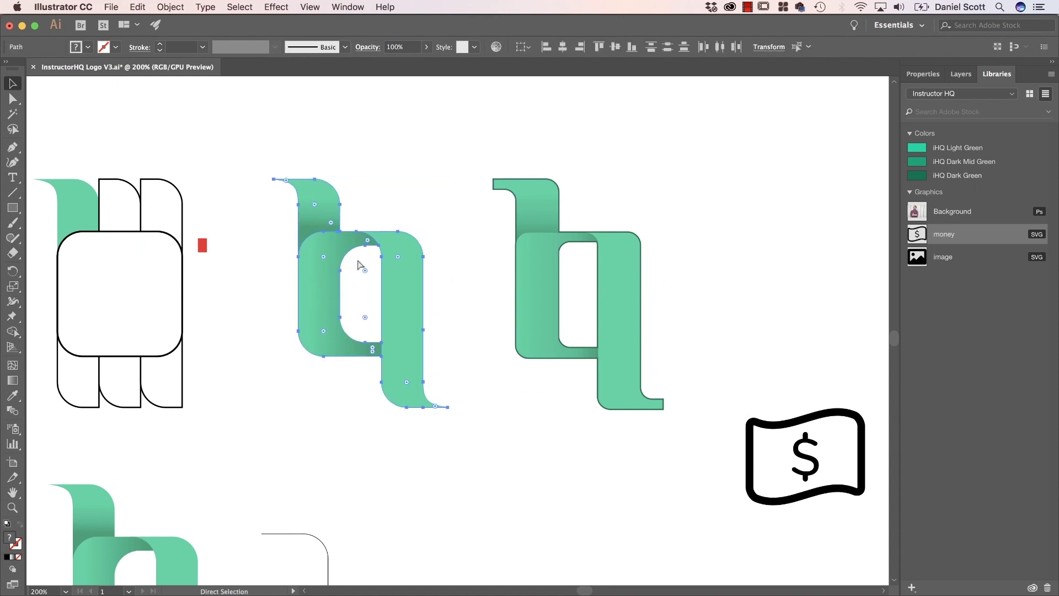
pyautogui.press('super+Tab')
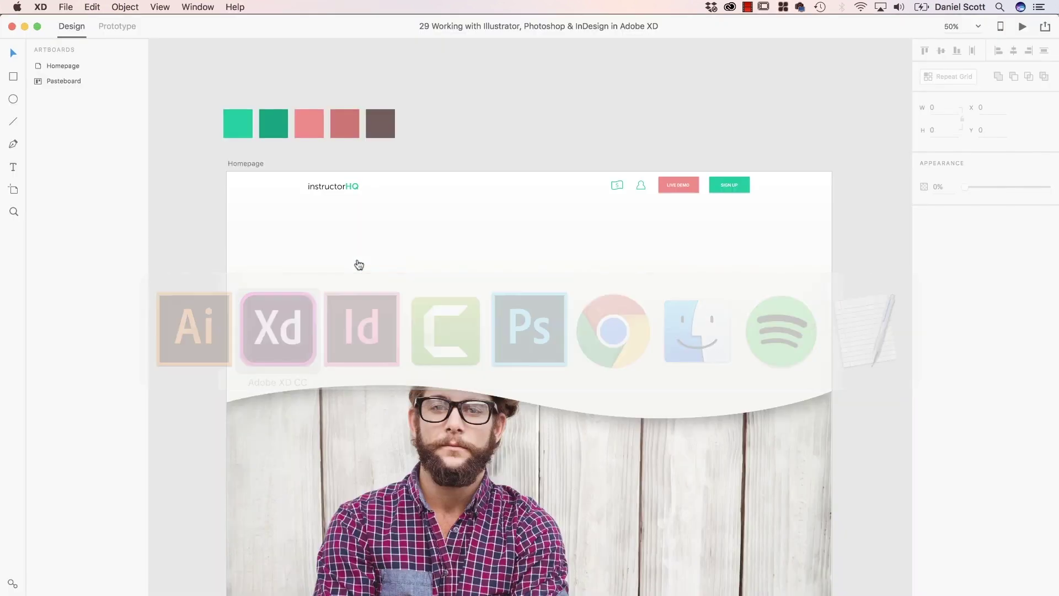
# Paste the green q logo onto the Homepage artboard and enlarge it proportionally.
pyautogui.press('super+v')
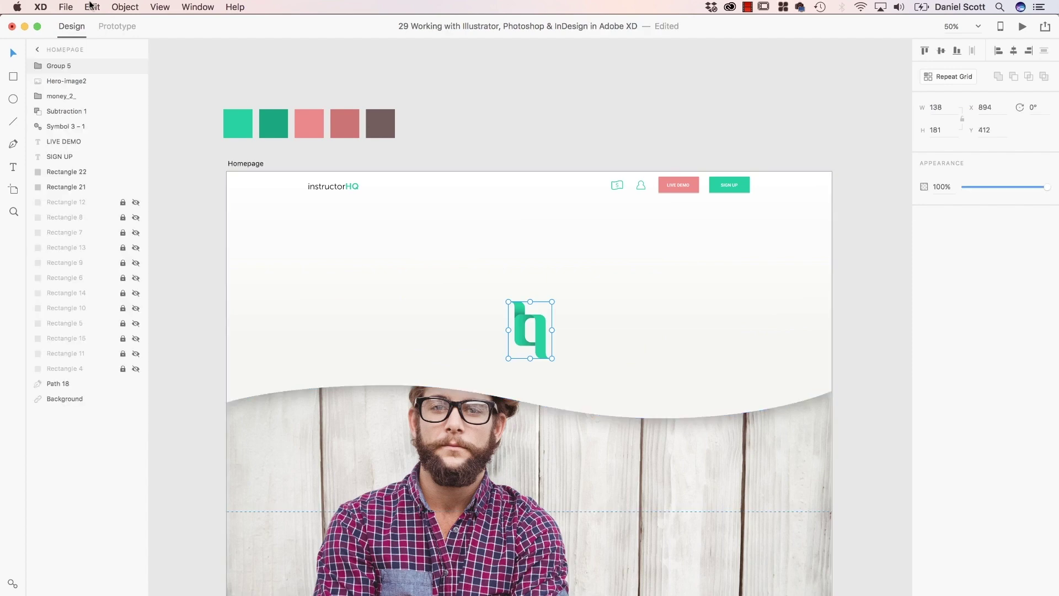
pyautogui.click(92, 7)
pyautogui.click(111, 68)
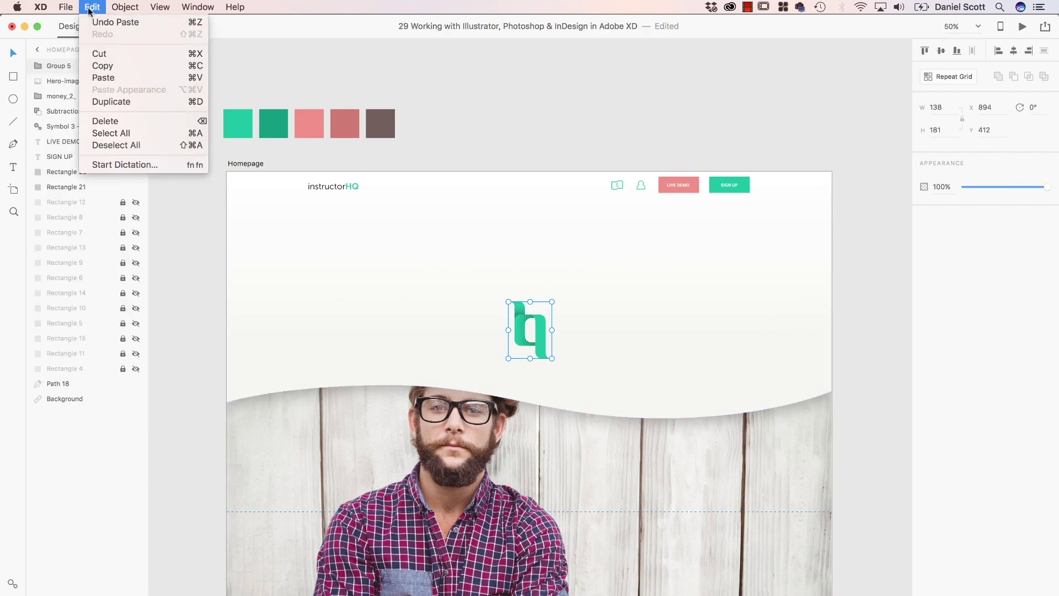
pyautogui.moveTo(552, 301); pyautogui.dragTo(614, 253)
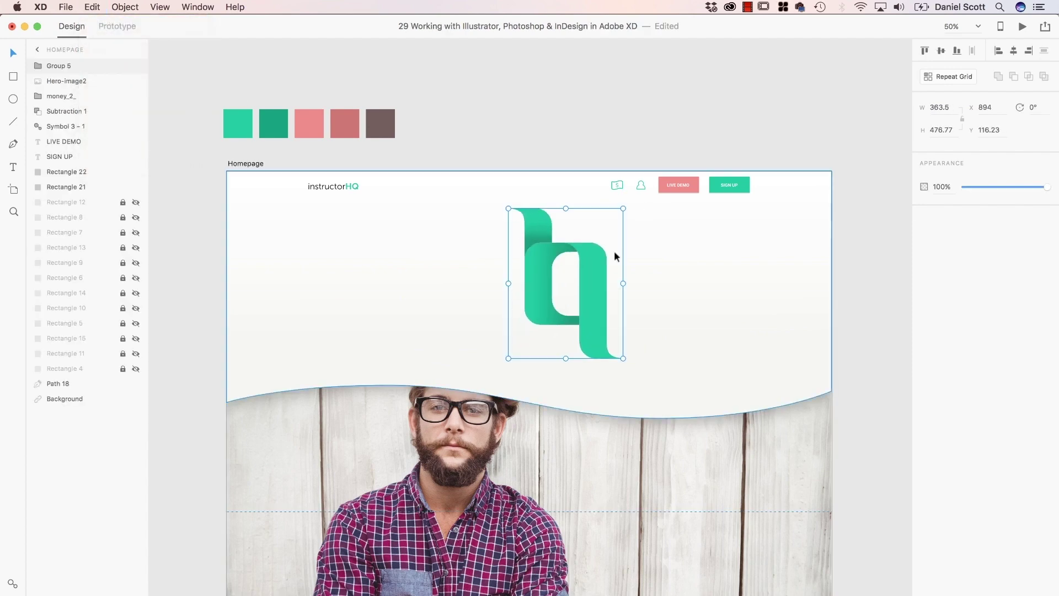
# Move the logo's right stroke further right, trying a grey-teal fill then reverting to green.
pyautogui.doubleClick(588, 276)
pyautogui.moveTo(595, 276); pyautogui.dragTo(640, 277)
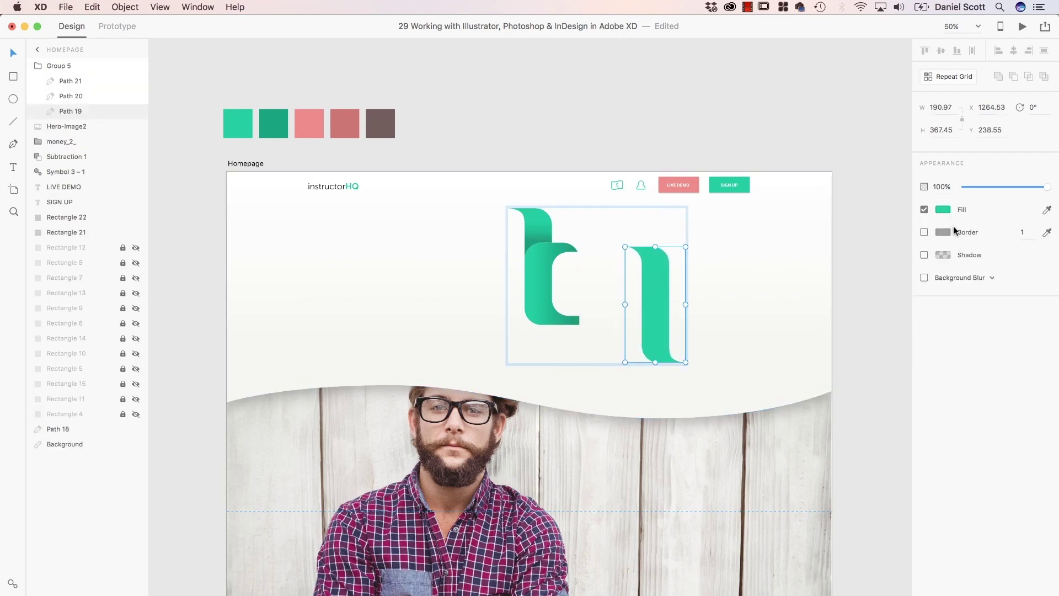
pyautogui.click(943, 210)
pyautogui.moveTo(853, 238); pyautogui.dragTo(826, 176)
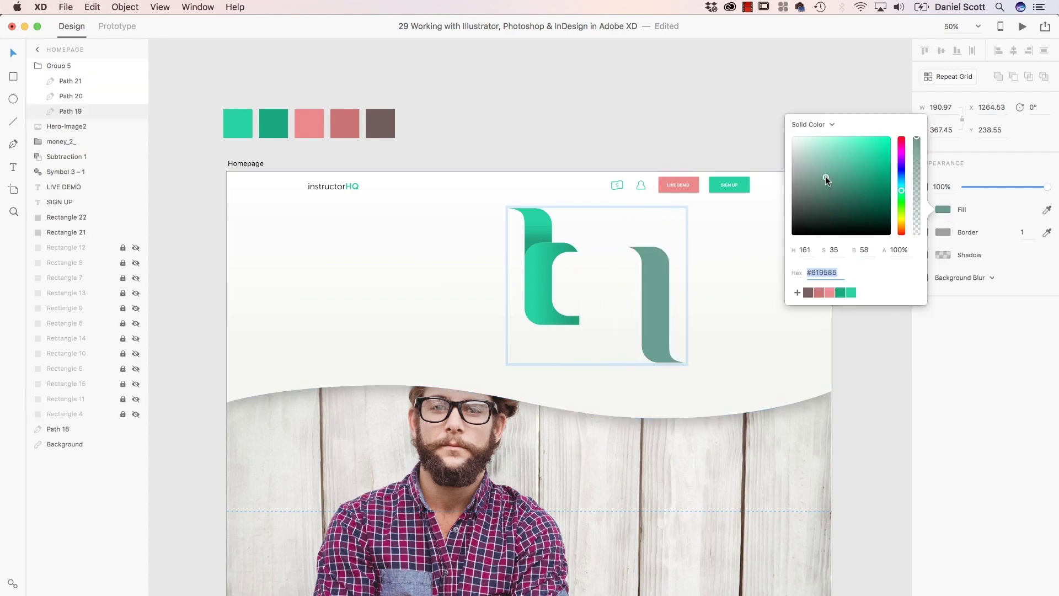
pyautogui.click(963, 429)
pyautogui.press('super+z')
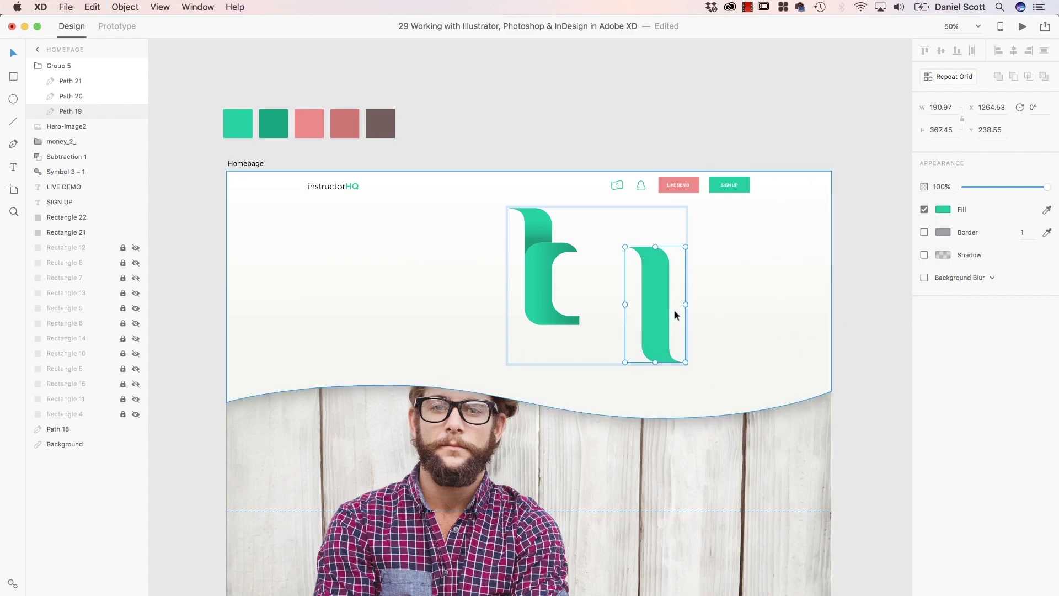
# Draw a 50-sided starburst polygon with a 10% star inset on the InDesign page.
pyautogui.press('super+Tab')
pyautogui.press('super+Tab')
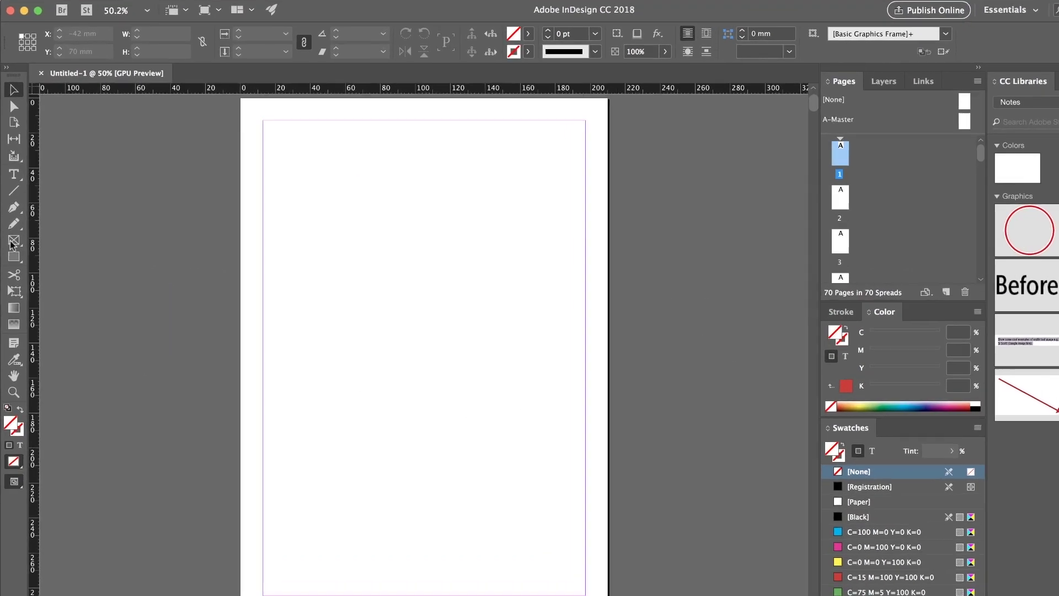
pyautogui.click(13, 256)
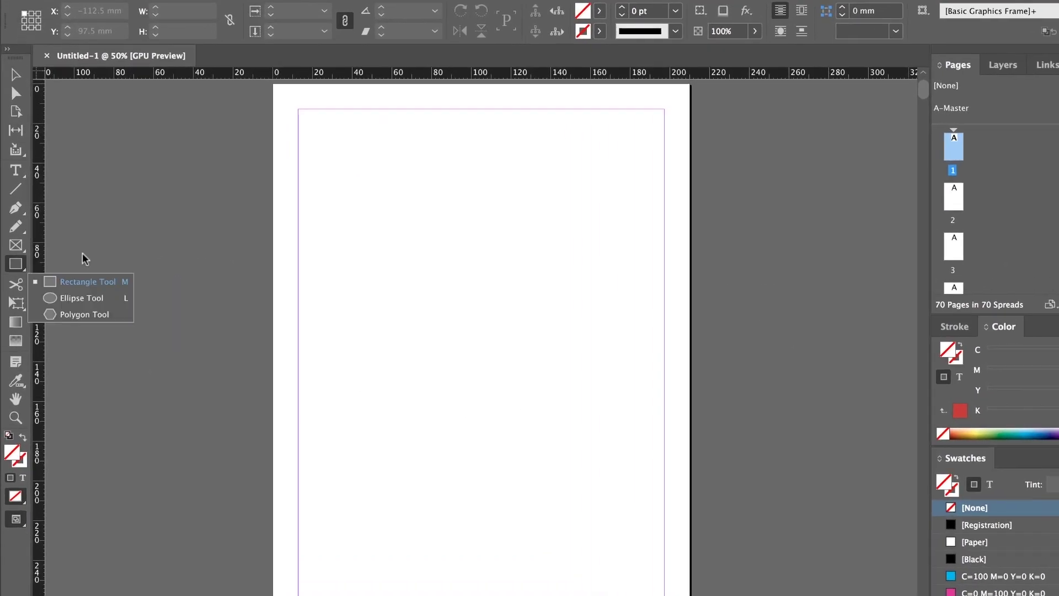
pyautogui.click(66, 315)
pyautogui.click(442, 253)
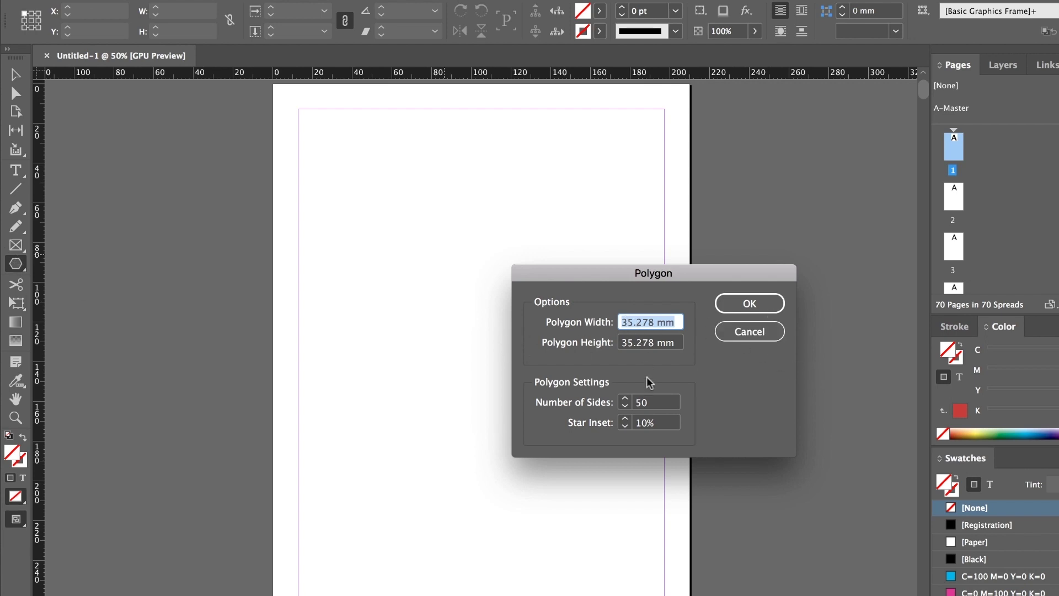
pyautogui.doubleClick(657, 403)
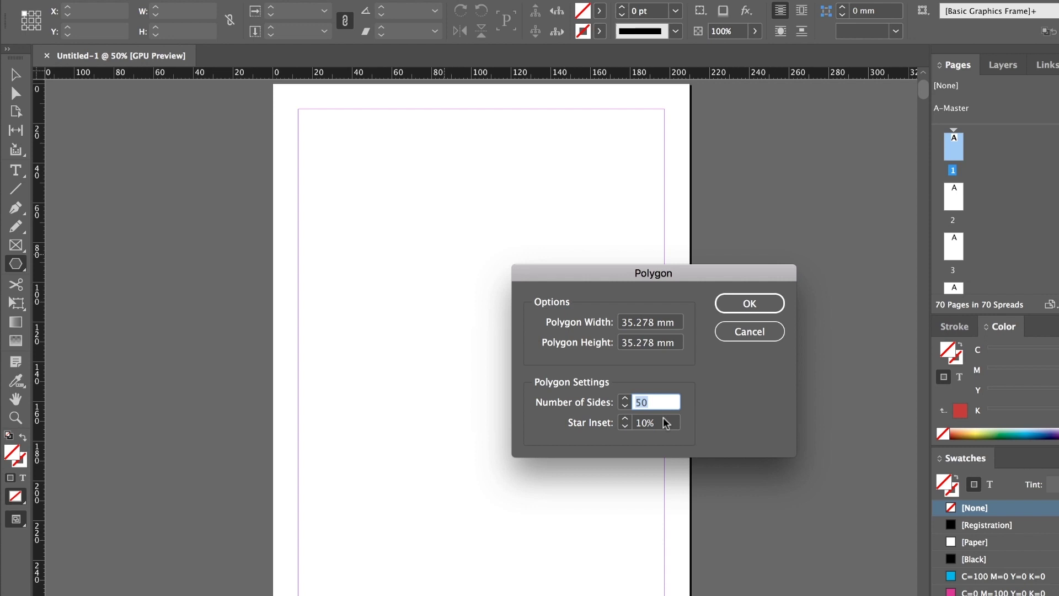
pyautogui.click(666, 424)
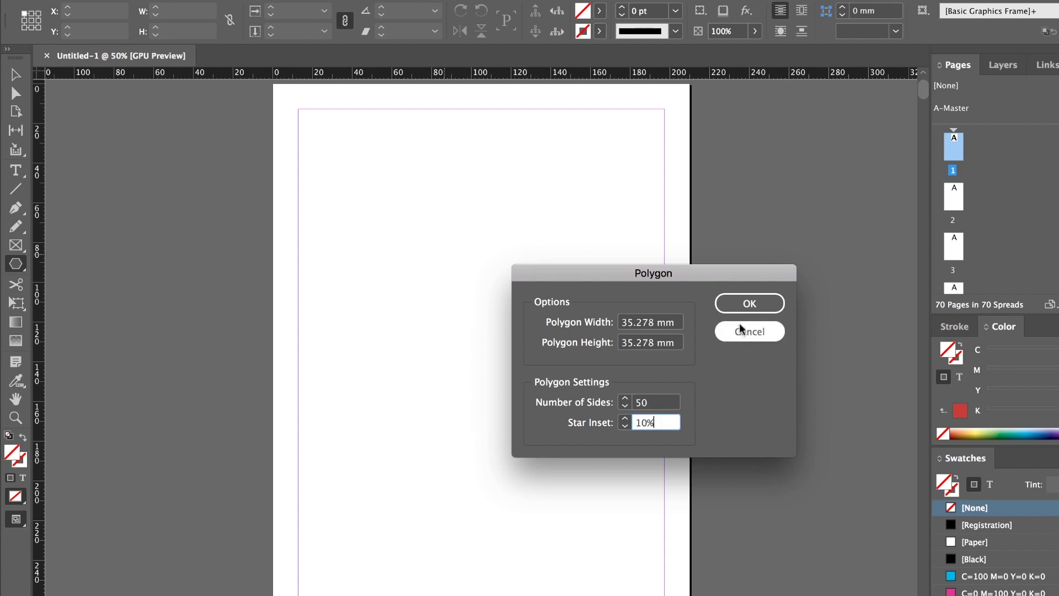
pyautogui.click(761, 303)
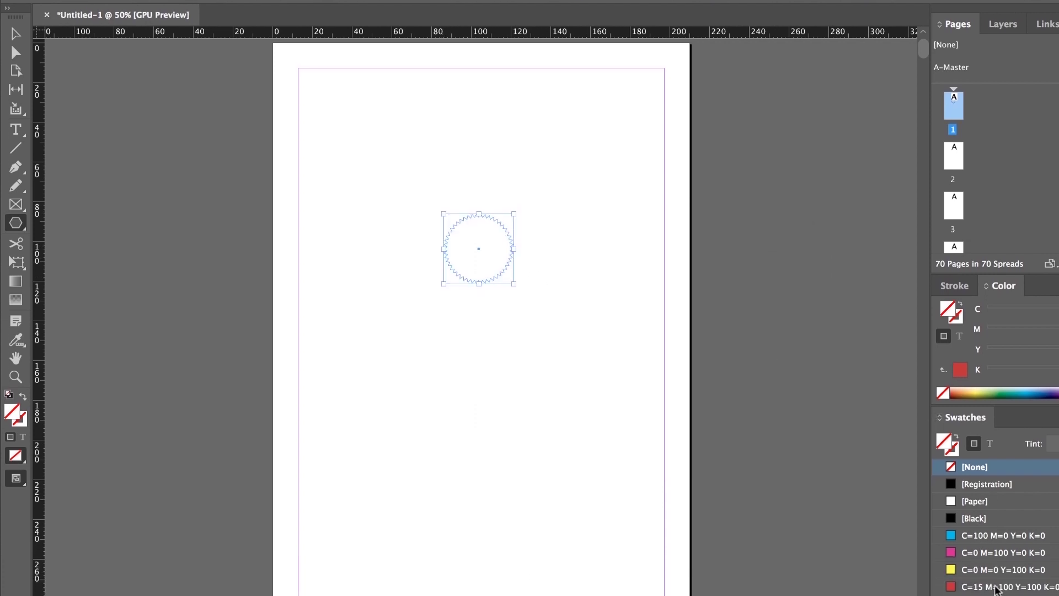
# Fill the starburst yellow and copy it.
pyautogui.click(996, 587)
pyautogui.click(993, 569)
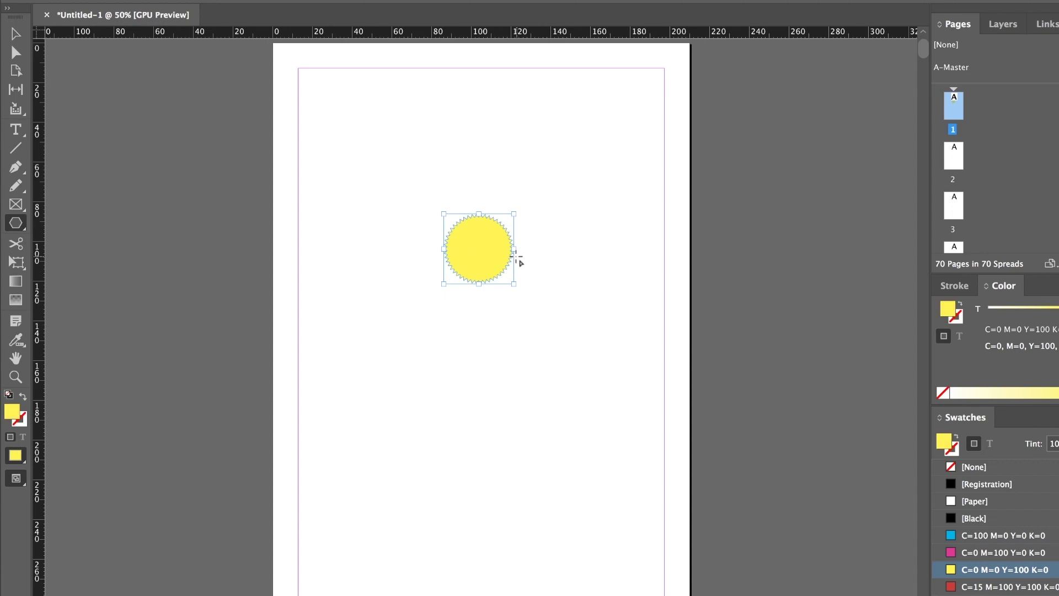
pyautogui.press('v')
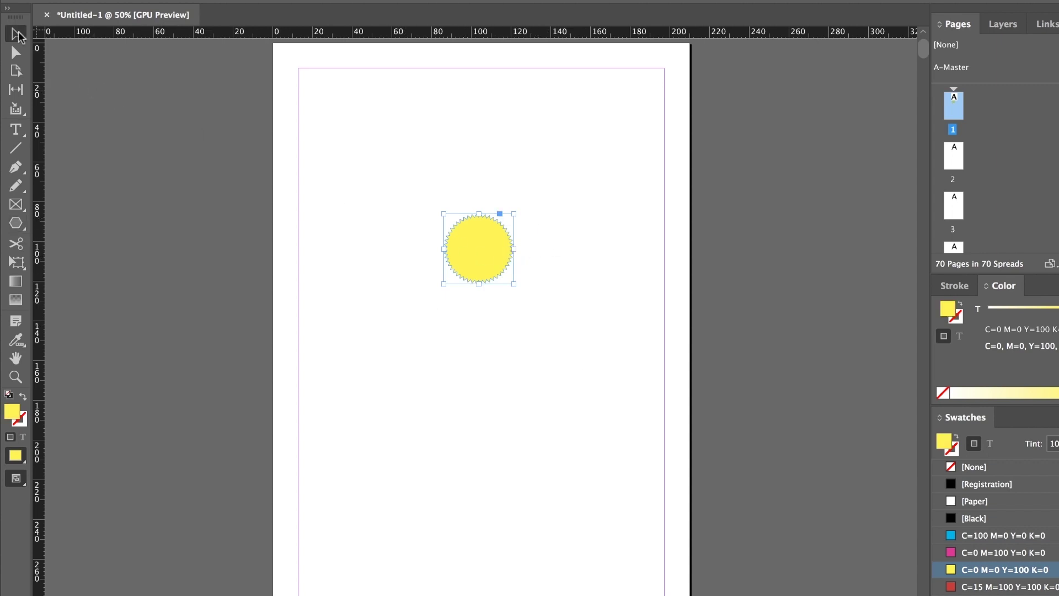
pyautogui.click(164, 8)
pyautogui.click(199, 84)
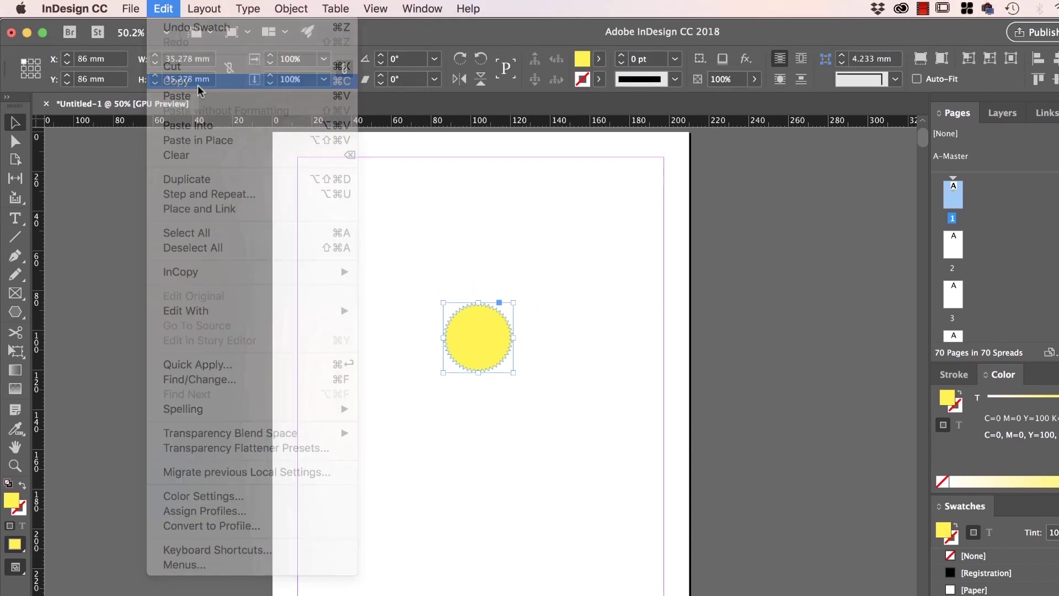
# Paste the yellow starburst into XD, moving it left of the q logo and enlarging it.
pyautogui.press('super+Tab')
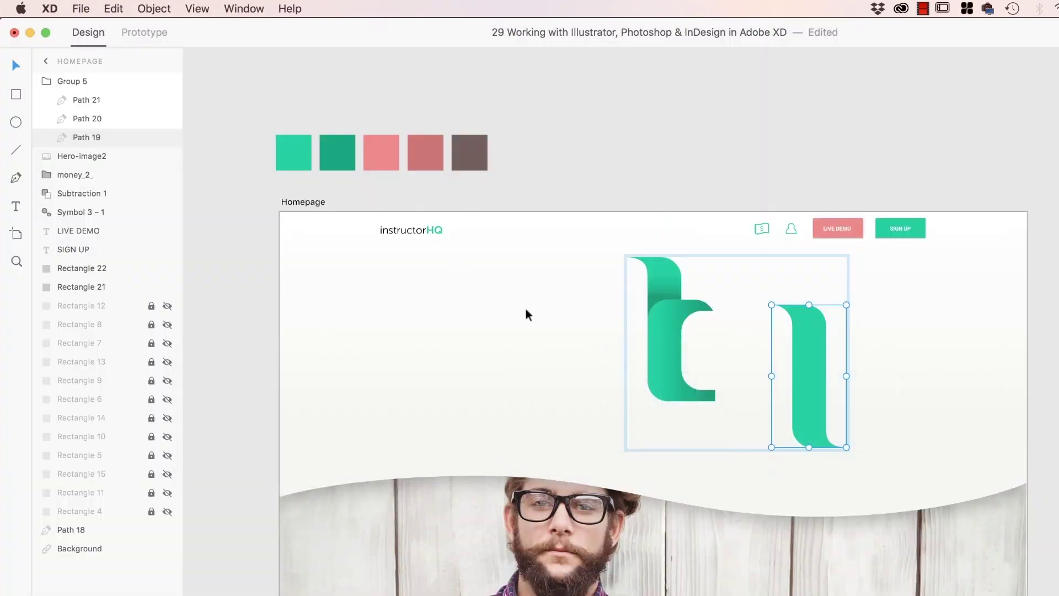
pyautogui.press('super+v')
pyautogui.moveTo(674, 494); pyautogui.dragTo(544, 430)
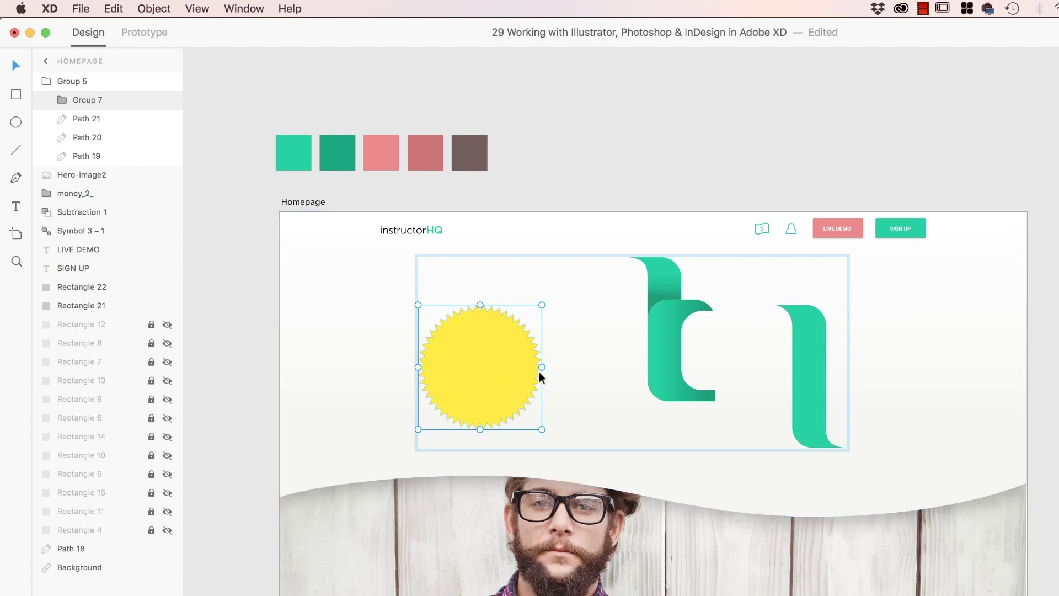
pyautogui.scroll(-4, 539, 374)
pyautogui.press('super+Tab')
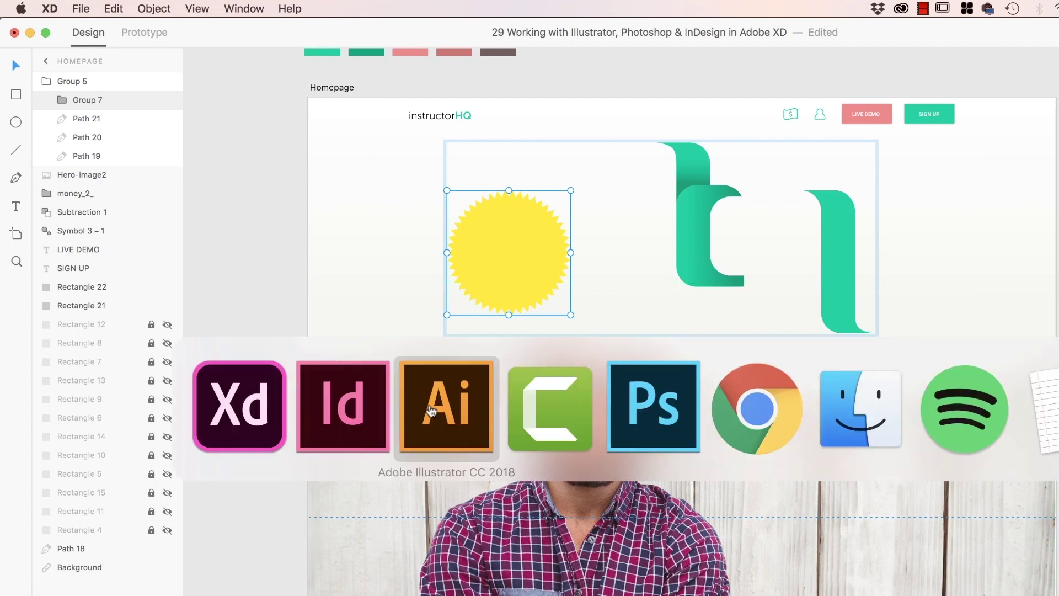
# Open Hero-image1.jpg and Hero-image2.jpg together and select all of the piggy-bank image.
pyautogui.click(679, 420)
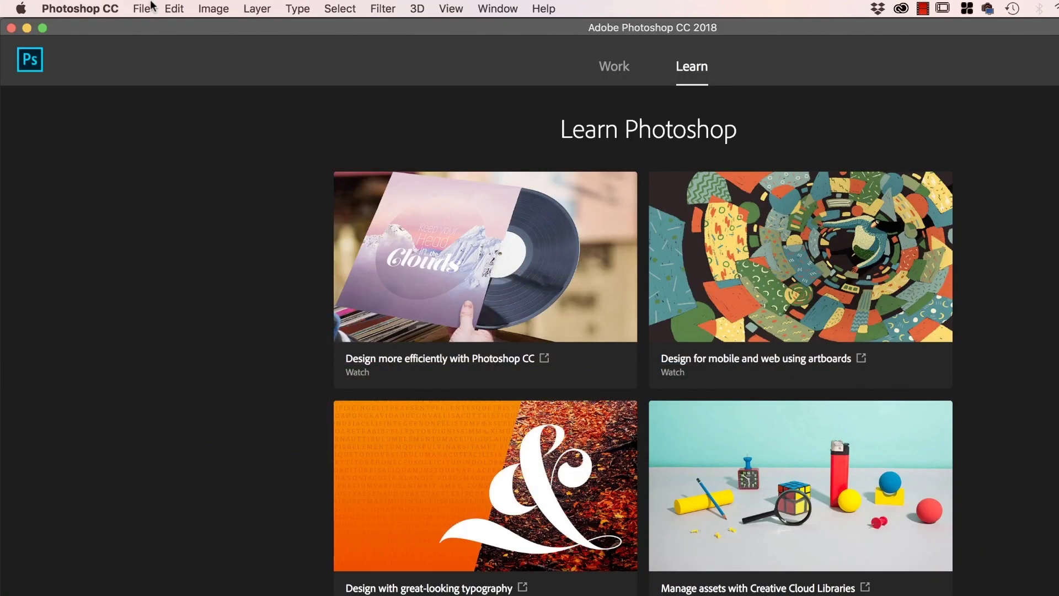
pyautogui.click(151, 6)
pyautogui.click(505, 107)
pyautogui.click(552, 175)
pyautogui.hotkey('shift', 'Down')
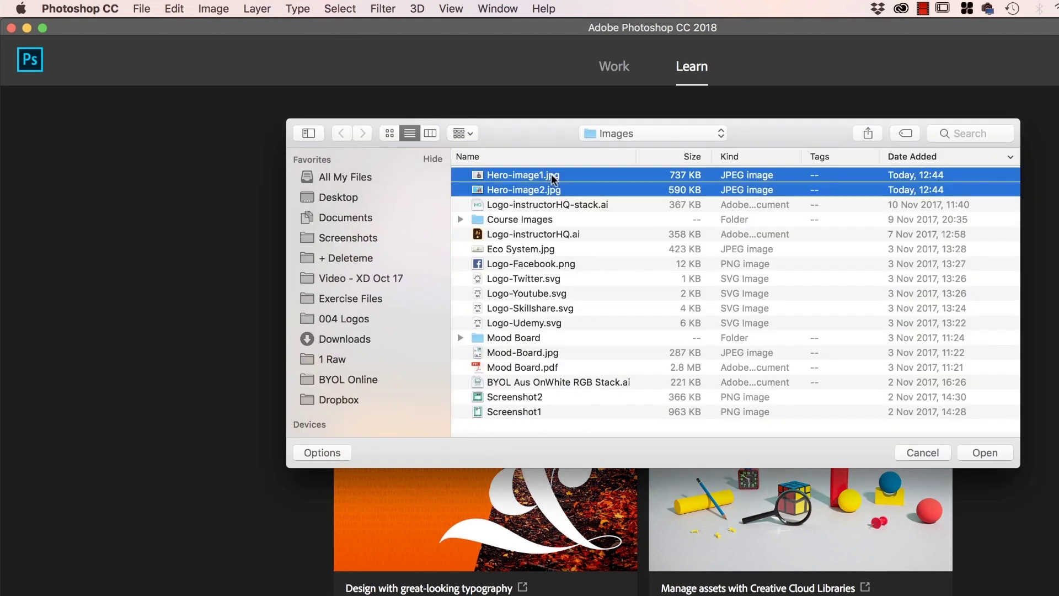
pyautogui.press('Return')
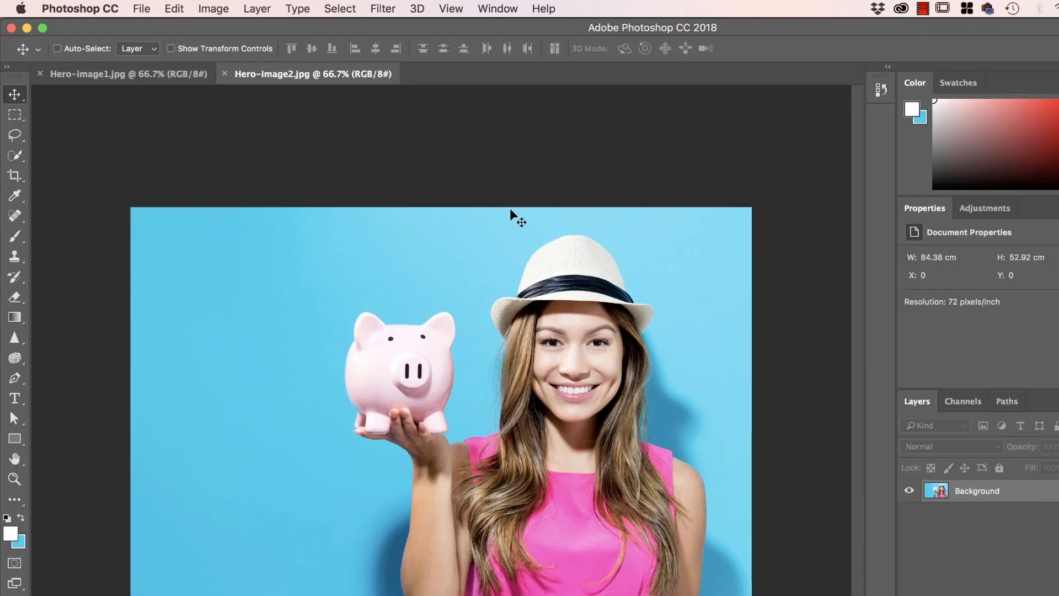
pyautogui.press('super+a')
pyautogui.press('super+c')
pyautogui.press('super+Tab')
pyautogui.press('super+v')
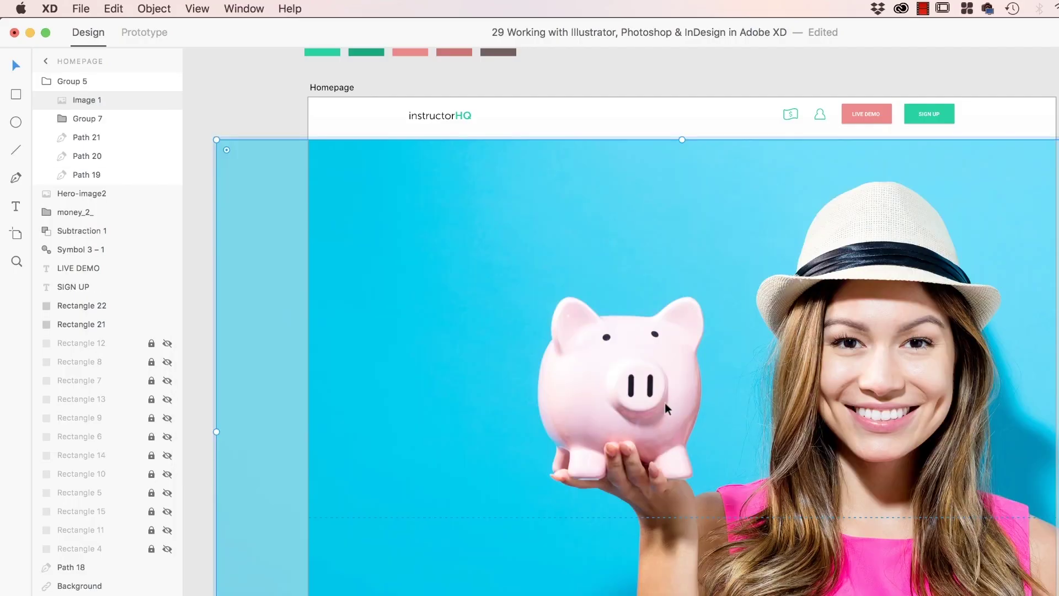
pyautogui.press('super+z')
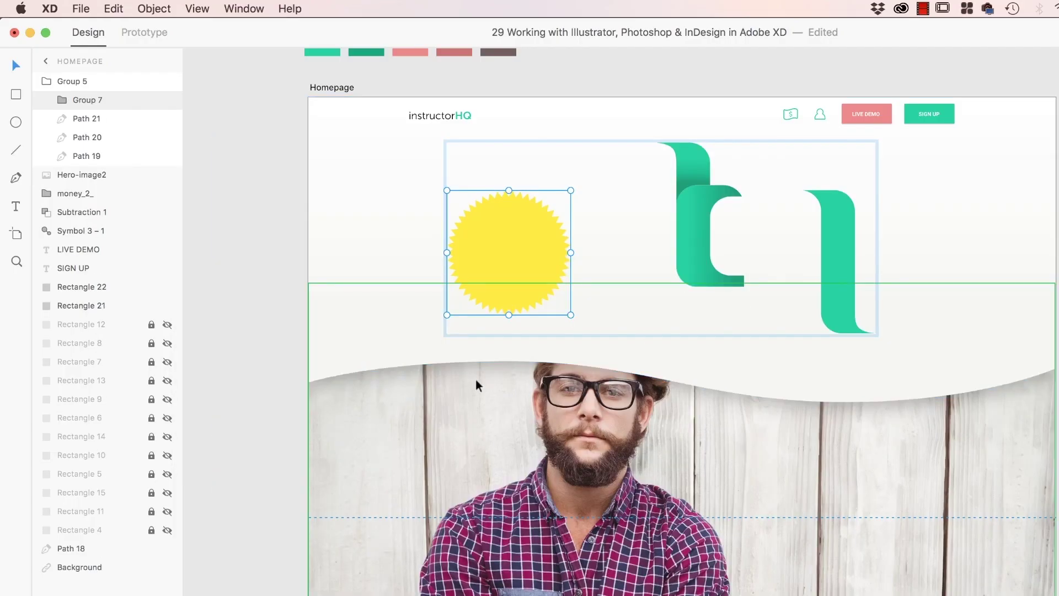
pyautogui.scroll(-4, 735, 432)
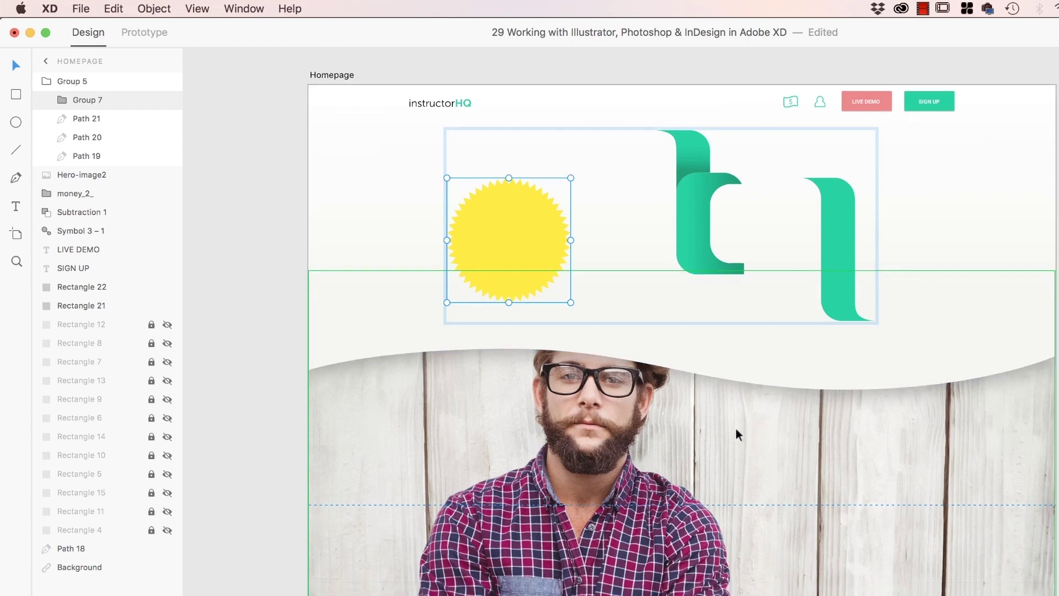
pyautogui.click(750, 575)
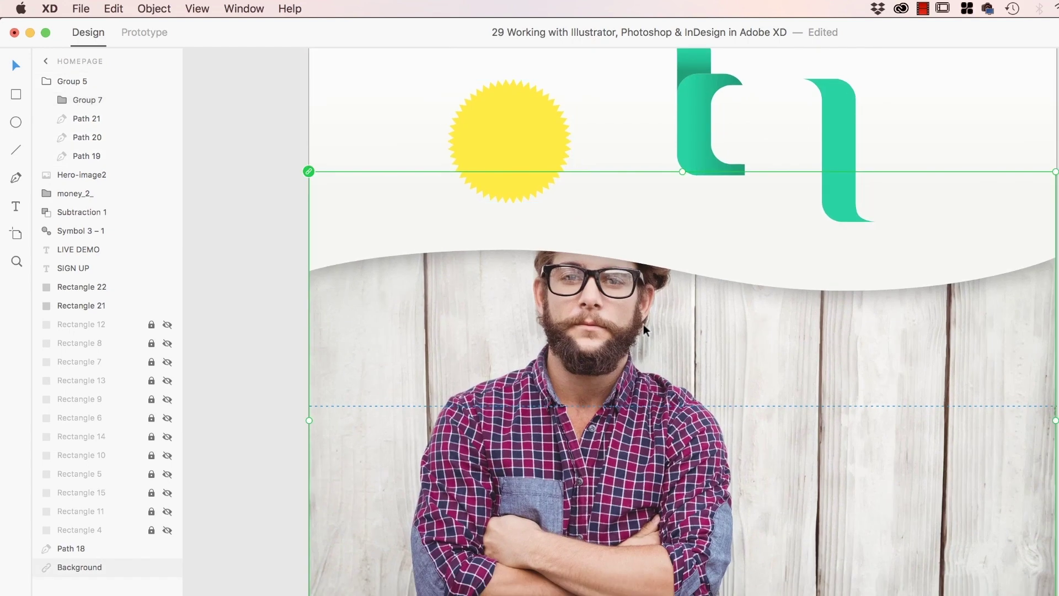
pyautogui.scroll(5, 644, 329)
pyautogui.hscroll(-2, 644, 330)
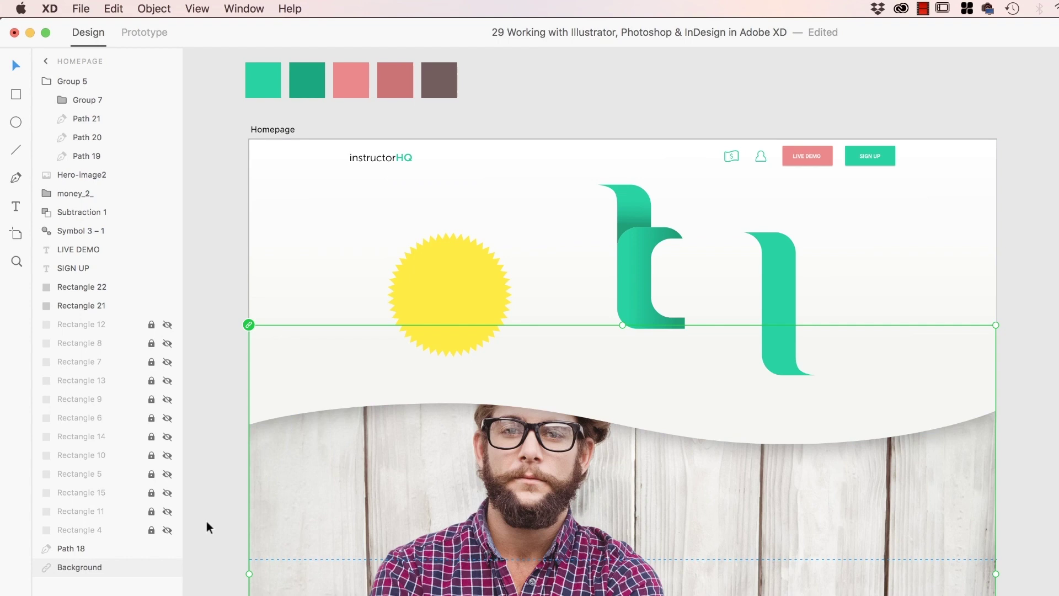
pyautogui.scroll(-3, 603, 546)
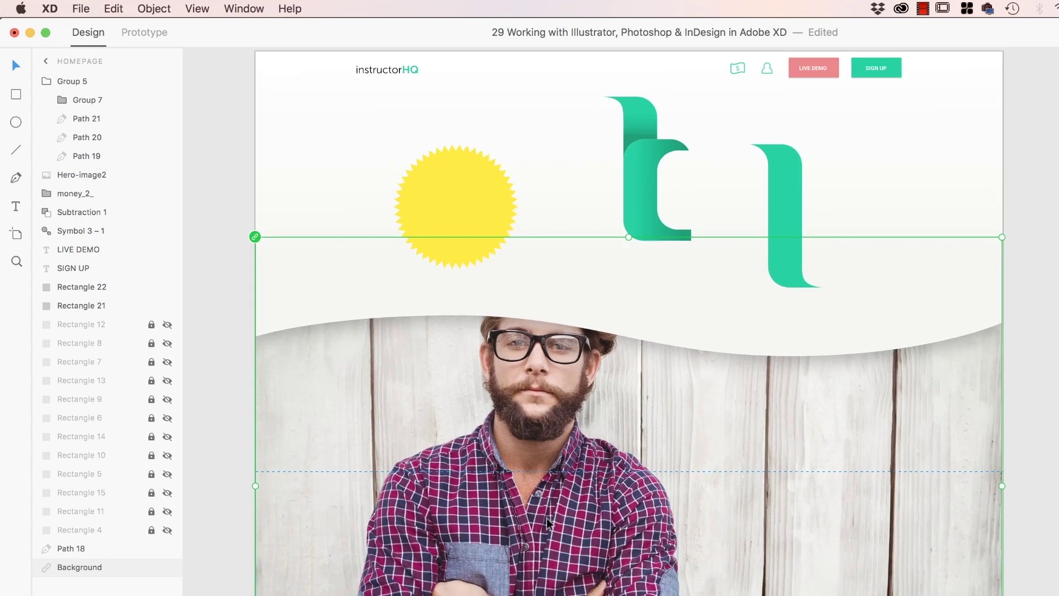
# Draw a placeholder rectangle over the hero area and shrink the hero photo from its corner.
pyautogui.click(17, 95)
pyautogui.moveTo(259, 302)
pyautogui.mouseDown()
pyautogui.moveTo(958, 529)
pyautogui.moveTo(1014, 570)
pyautogui.moveTo(970, 572)
pyautogui.moveTo(693, 507)
pyautogui.mouseUp()
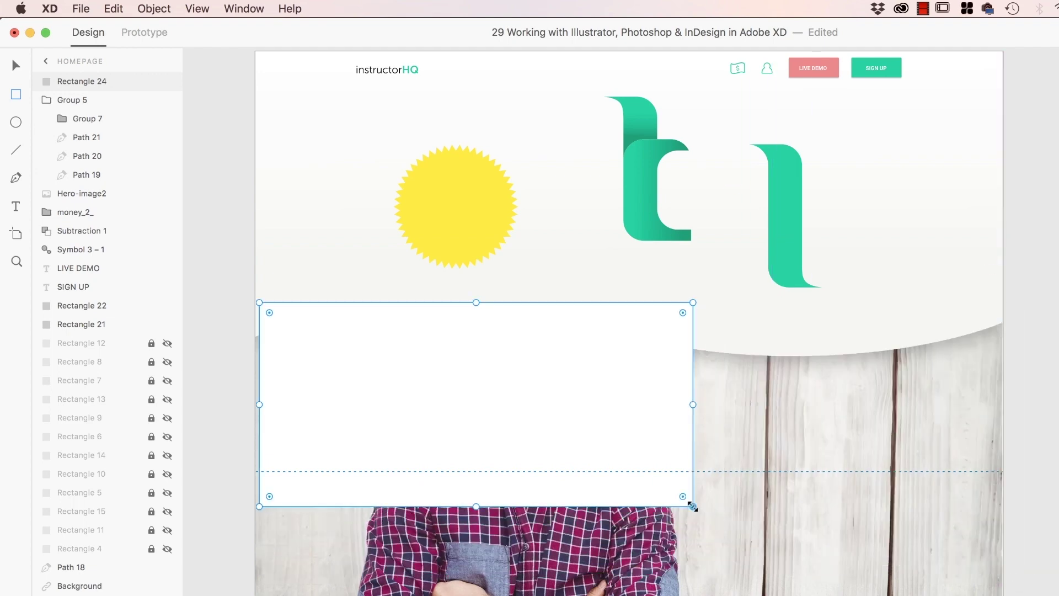
pyautogui.press('v')
pyautogui.click(776, 571)
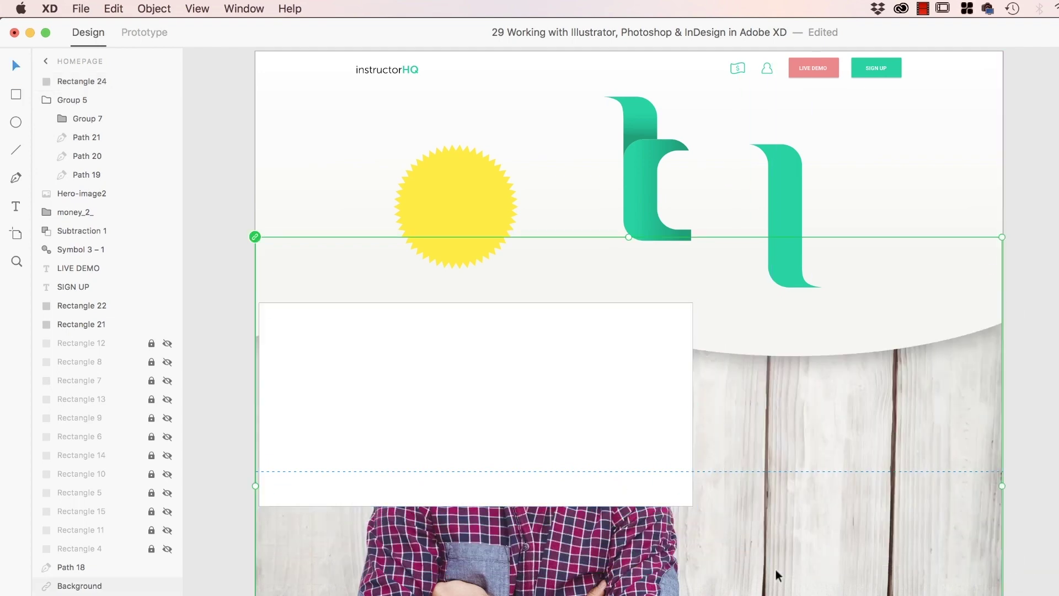
pyautogui.scroll(-3, 777, 574)
pyautogui.scroll(-1, 621, 321)
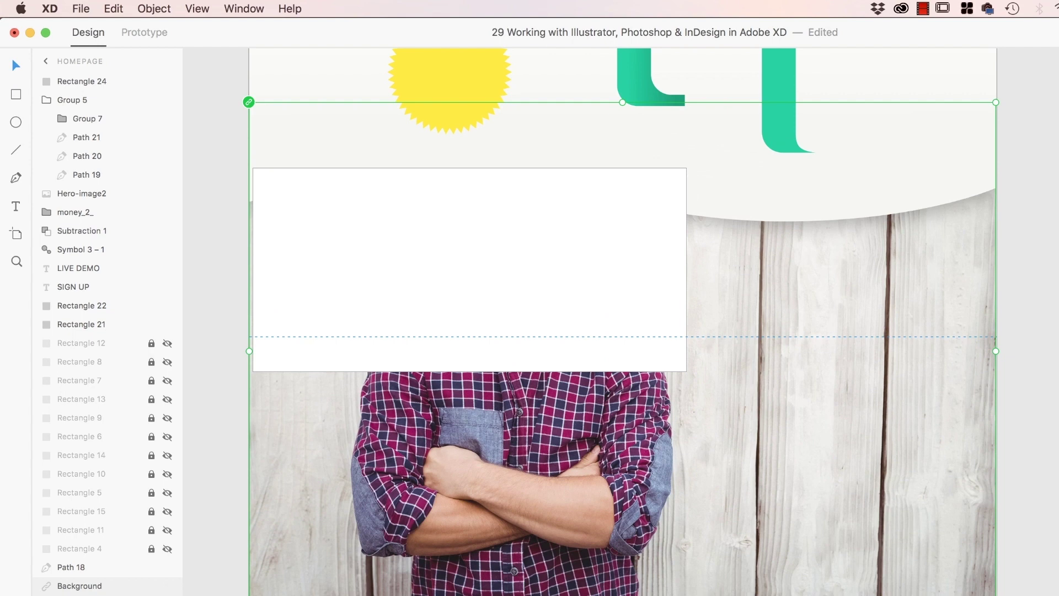
pyautogui.moveTo(996, 595); pyautogui.dragTo(651, 386)
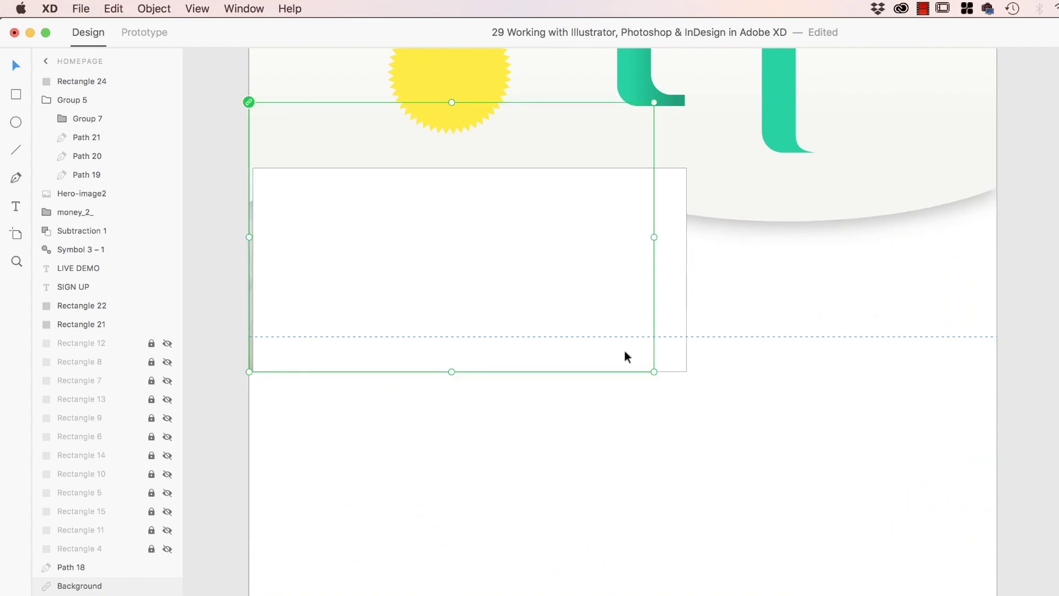
# Delete the placeholder rectangle, then shrink the hero photo further and position it beneath the wave.
pyautogui.click(581, 307)
pyautogui.moveTo(582, 308); pyautogui.dragTo(585, 346)
pyautogui.press('Delete')
pyautogui.click(522, 301)
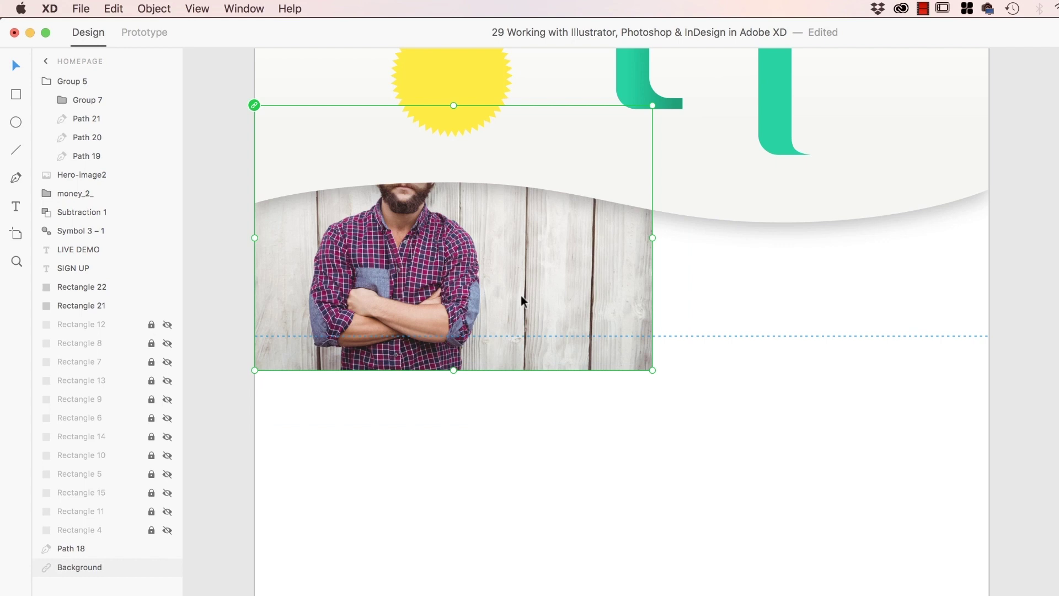
pyautogui.moveTo(522, 300); pyautogui.dragTo(662, 356)
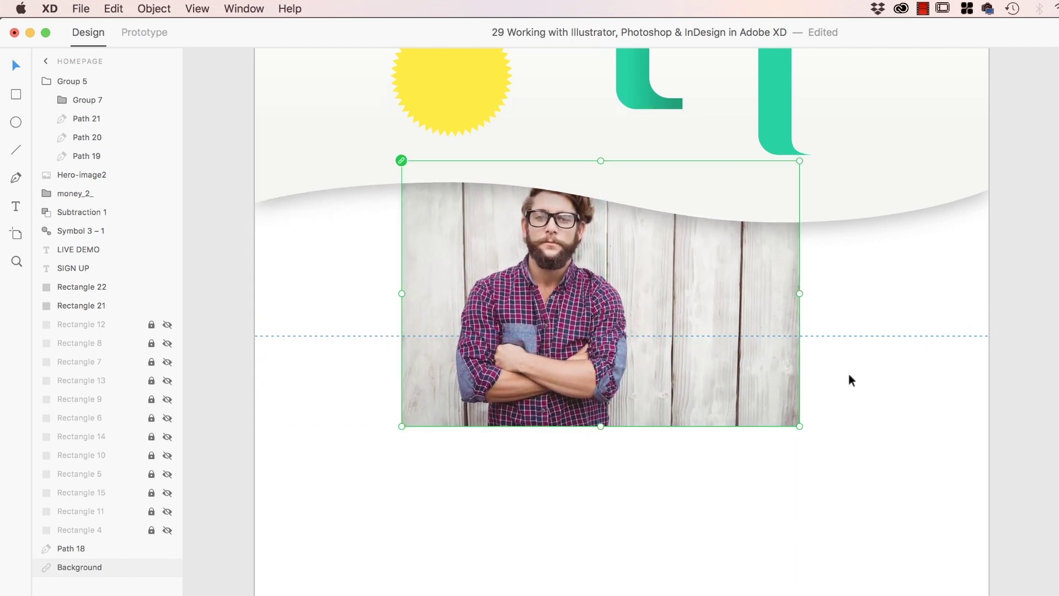
pyautogui.moveTo(800, 428); pyautogui.dragTo(714, 369)
pyautogui.moveTo(640, 289); pyautogui.dragTo(686, 299)
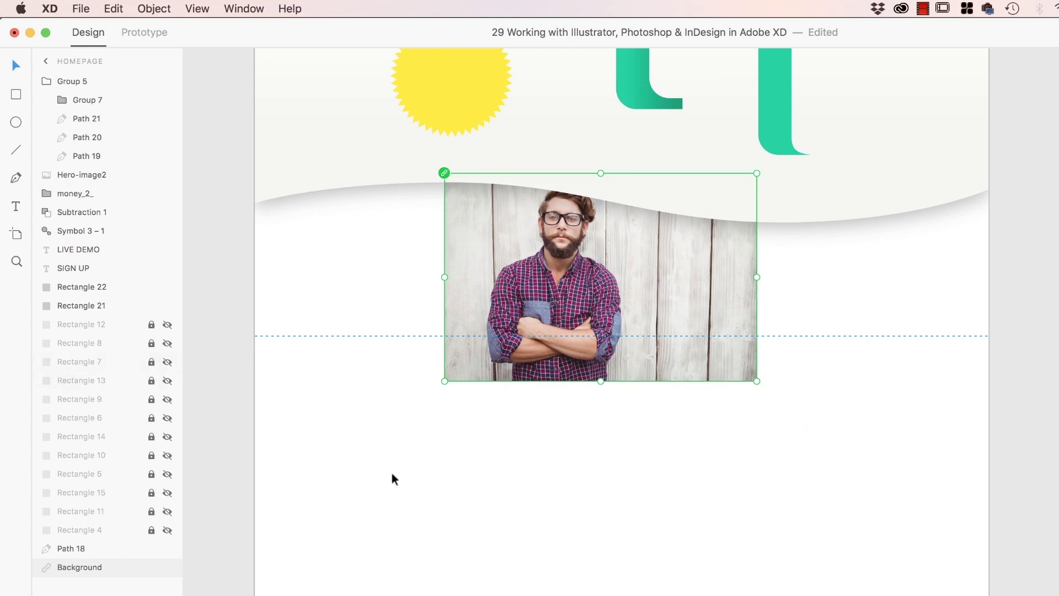
pyautogui.press('super+Tab')
# Copy the whole bearded-man image, paste it as Layer 1 and zoom out to 33.3%.
pyautogui.hotkey('ctrl', 'Tab')
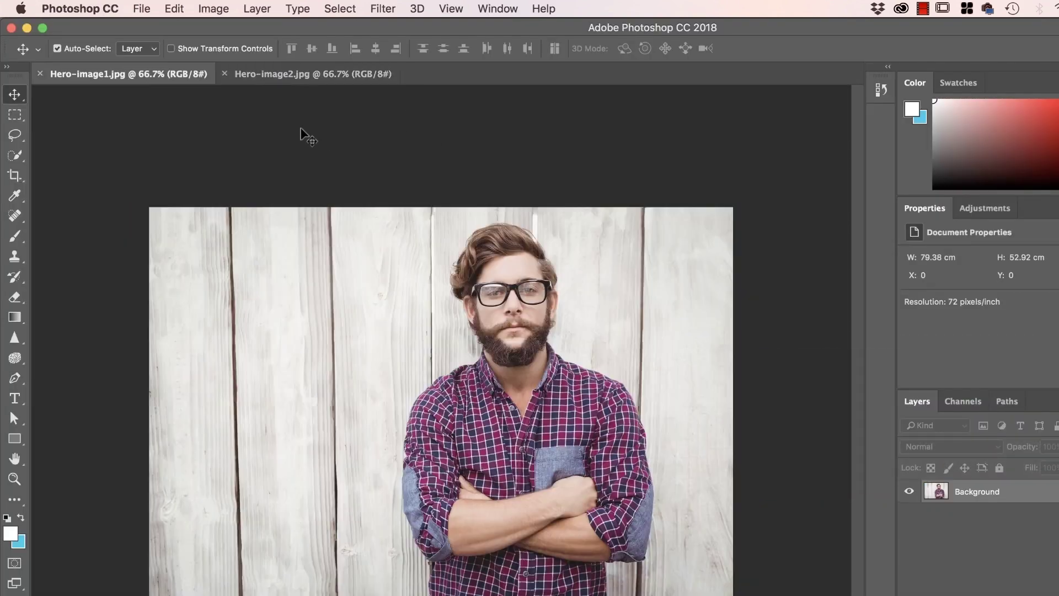
pyautogui.press('d')
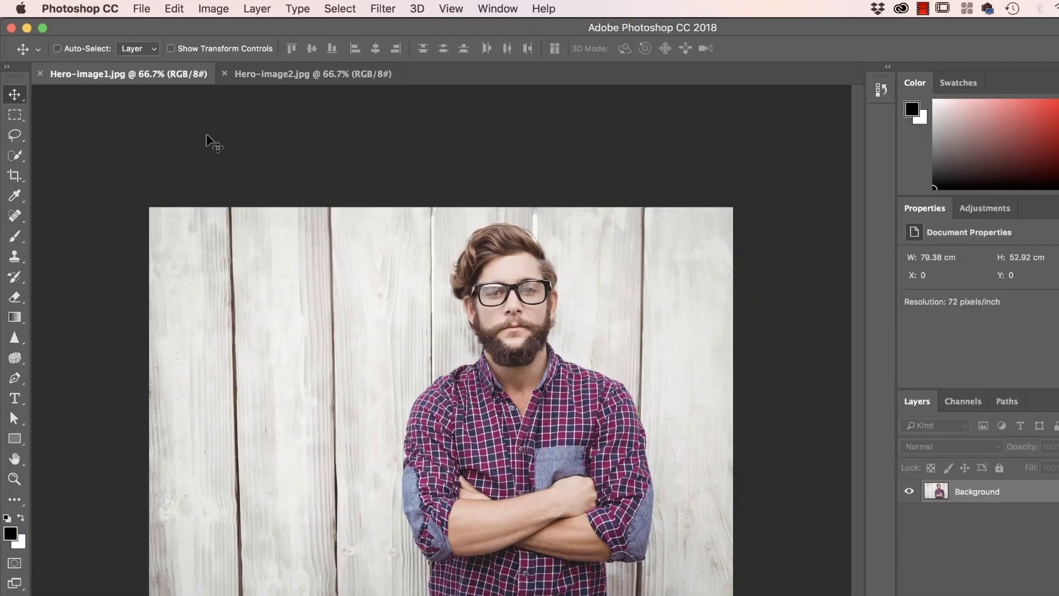
pyautogui.click(340, 9)
pyautogui.click(339, 25)
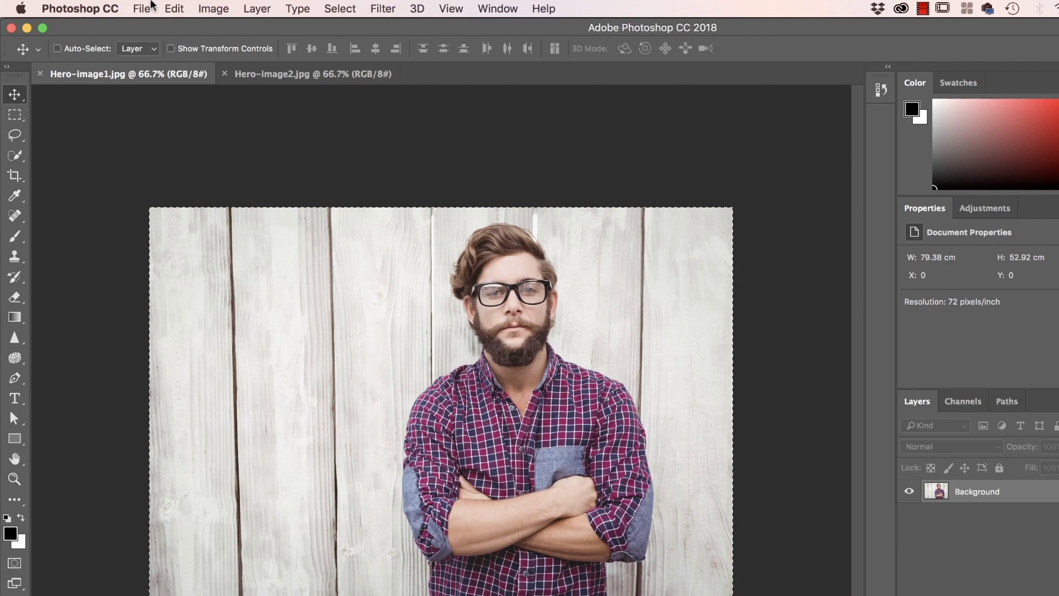
pyautogui.click(174, 9)
pyautogui.click(190, 120)
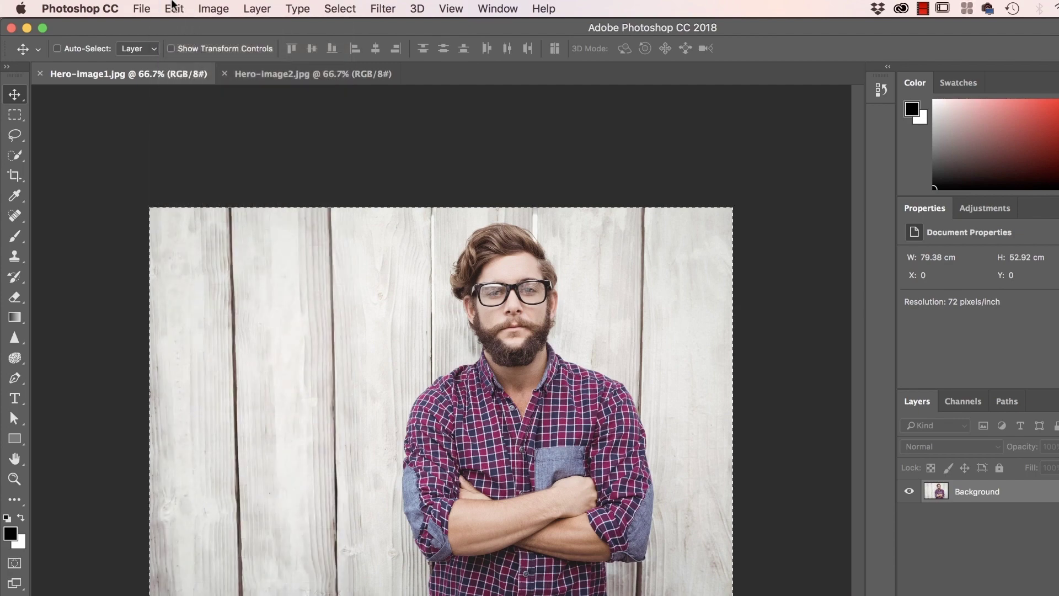
pyautogui.click(174, 8)
pyautogui.click(190, 147)
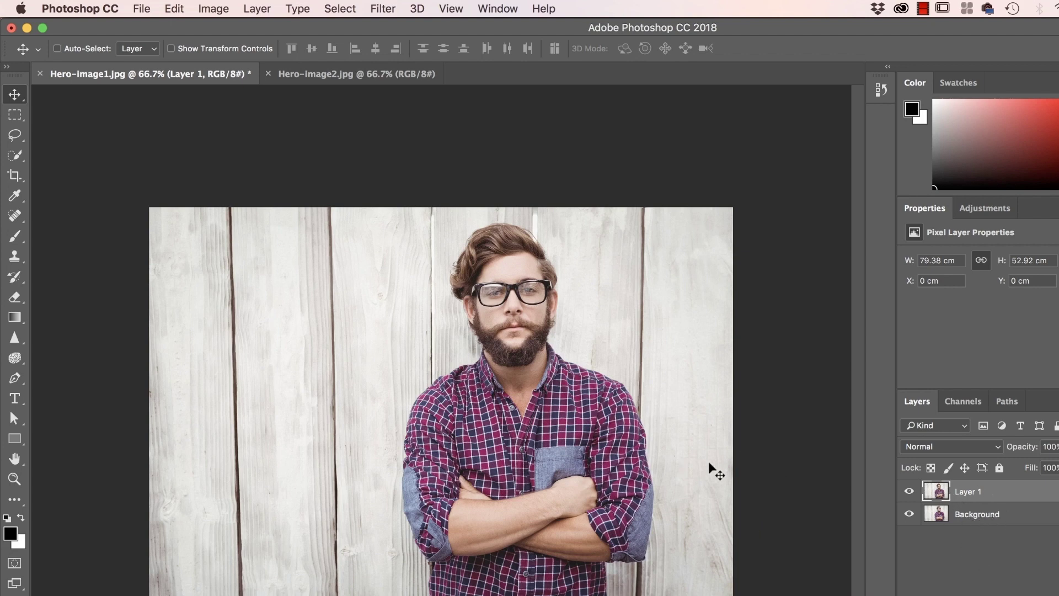
pyautogui.press('super+minus')
pyautogui.press('super+minus')
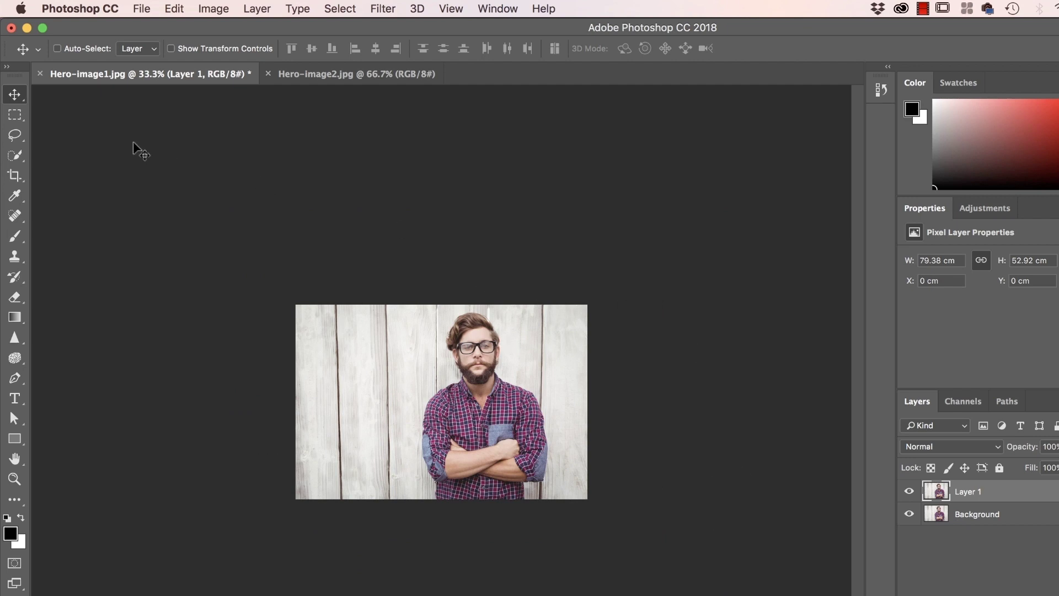
# Crop the Hero-image1.jpg canvas wider on both sides, leaving white strips beside the photo.
pyautogui.click(16, 176)
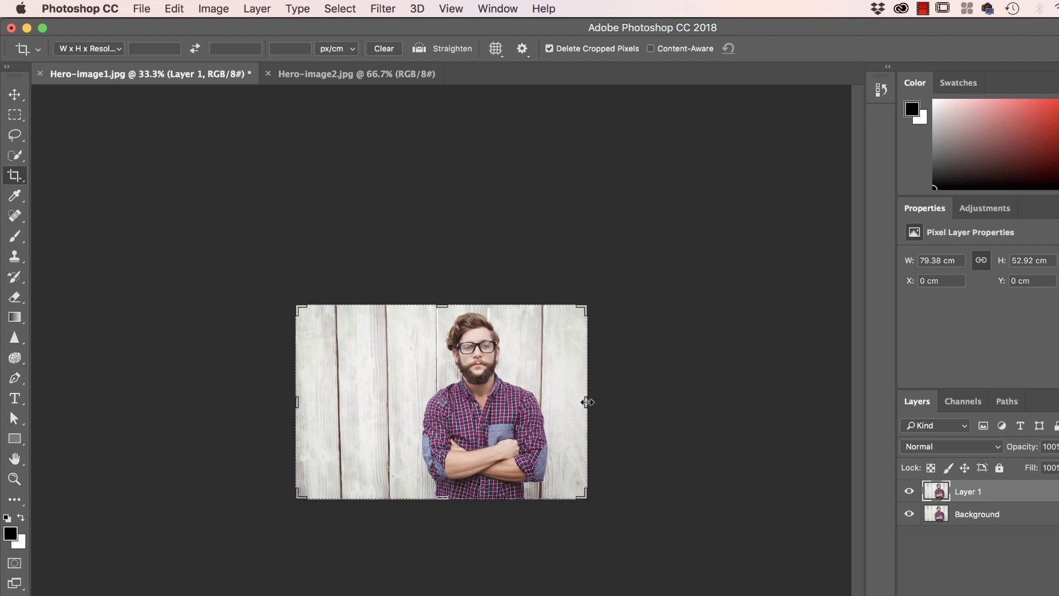
pyautogui.moveTo(587, 402); pyautogui.dragTo(657, 403)
pyautogui.hotkey('ctrl', 'z')
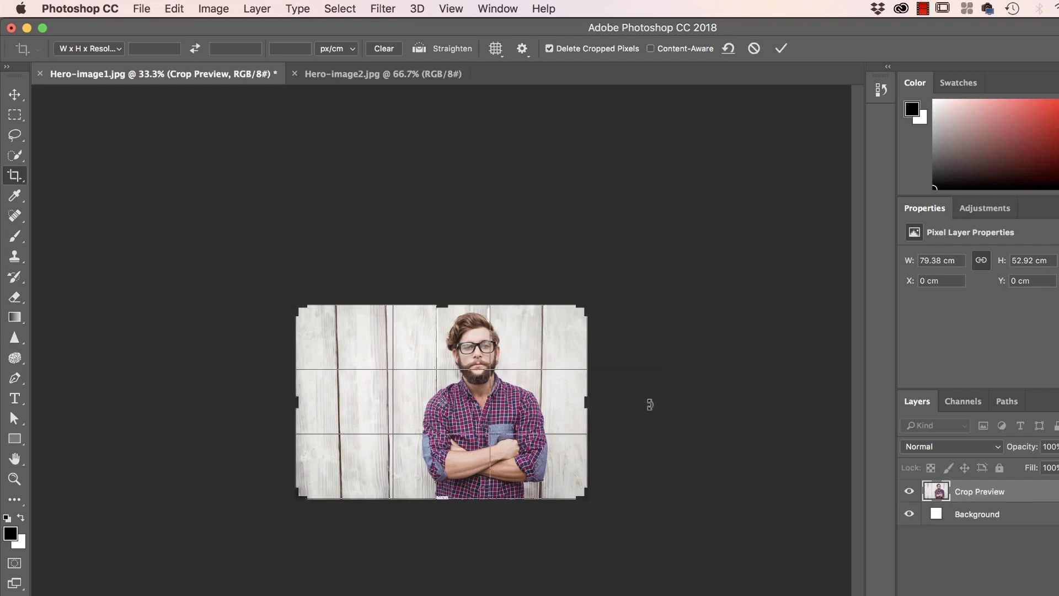
pyautogui.moveTo(591, 399); pyautogui.dragTo(696, 405)
pyautogui.hotkey('ctrl', 'z')
pyautogui.moveTo(587, 406); pyautogui.dragTo(757, 406)
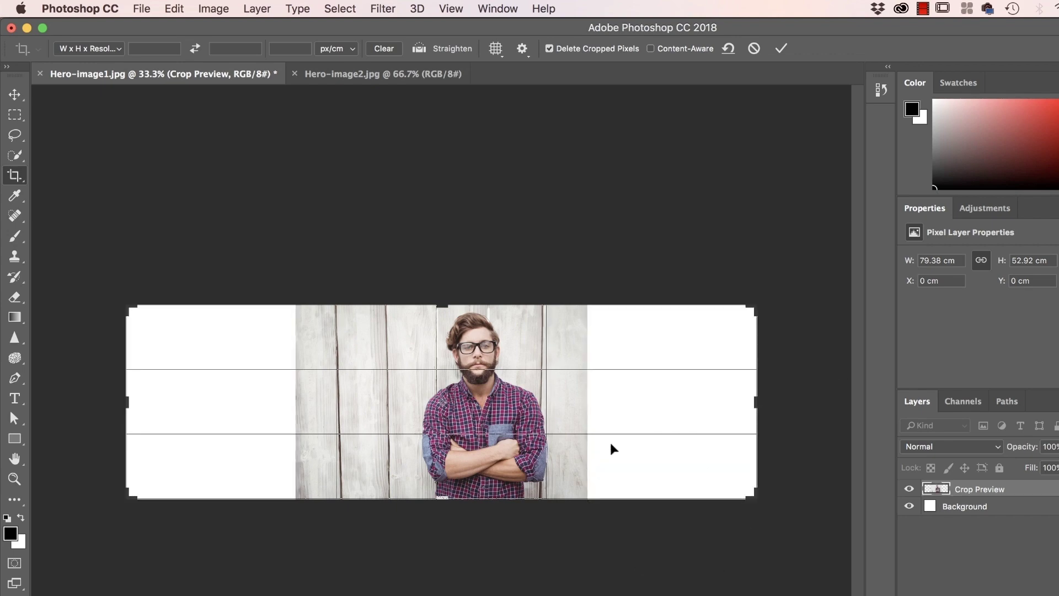
pyautogui.press('Return')
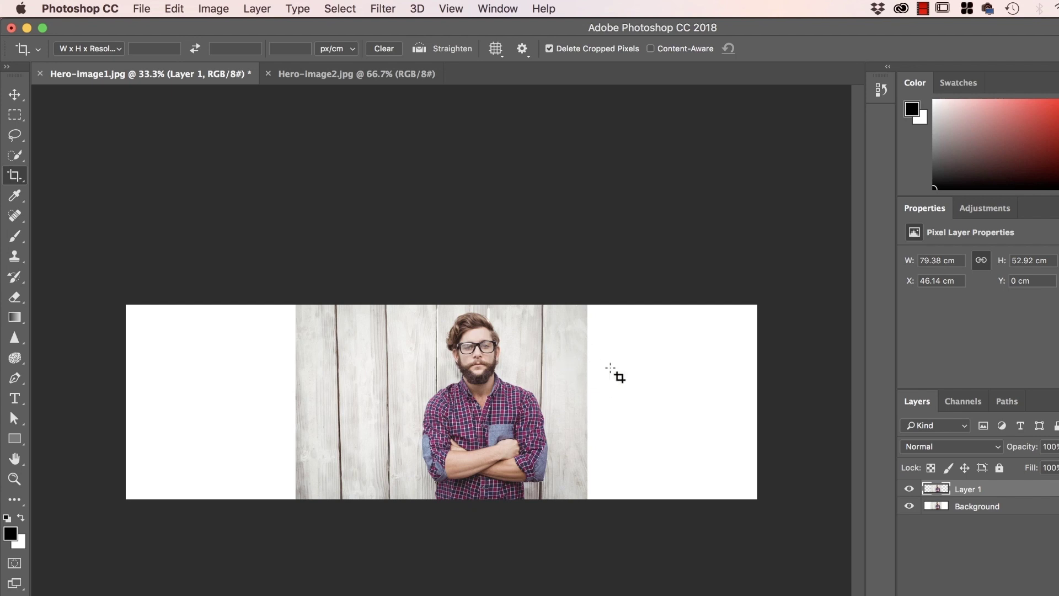
pyautogui.click(17, 96)
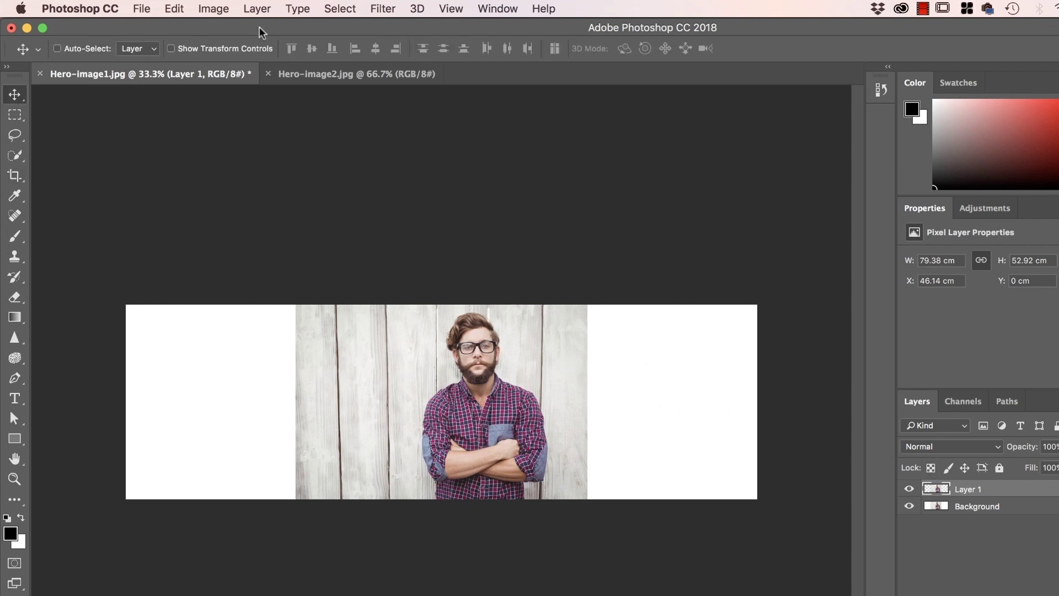
# Content-Aware Scale Layer 1 out to the left and right canvas edges.
pyautogui.click(214, 9)
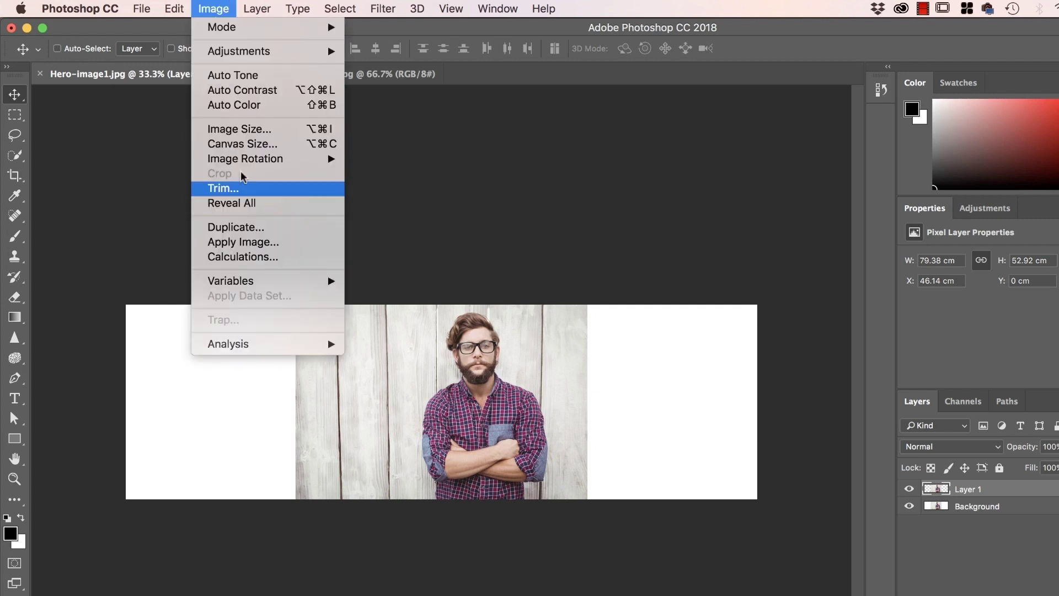
pyautogui.moveTo(175, 5)
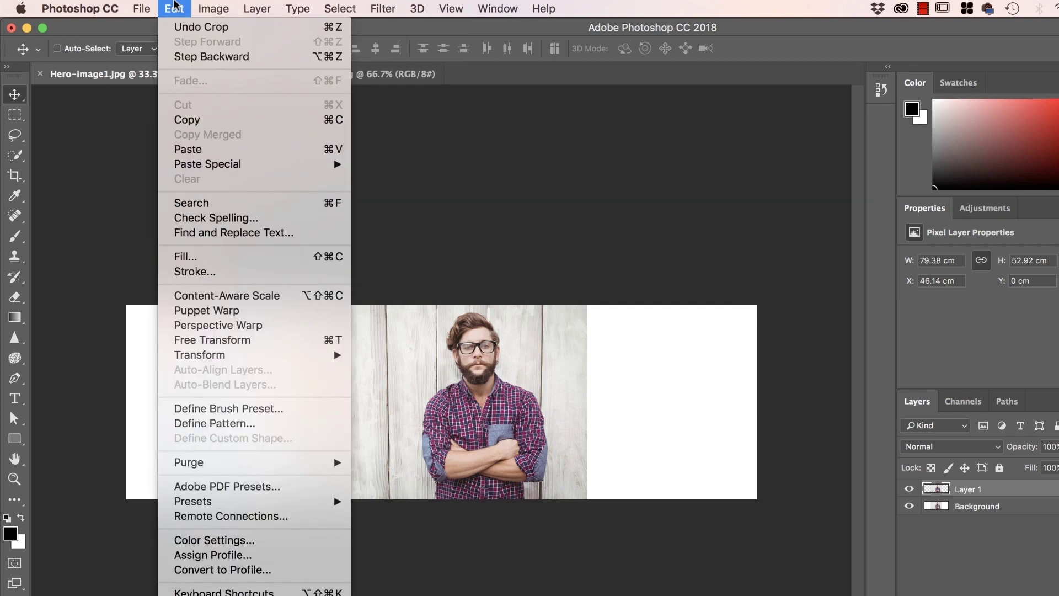
pyautogui.click(214, 298)
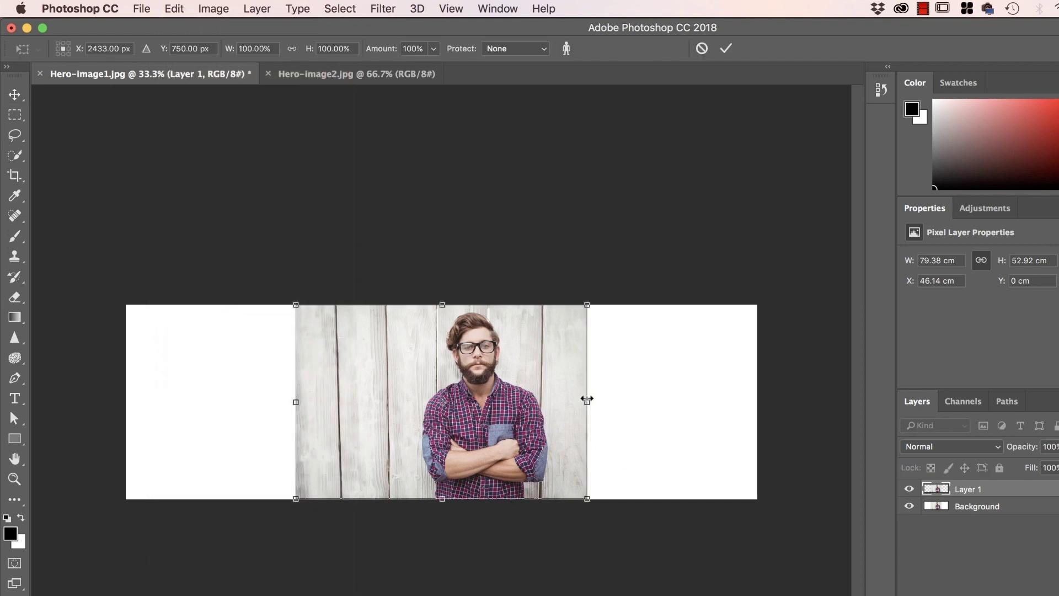
pyautogui.moveTo(586, 399); pyautogui.dragTo(757, 404)
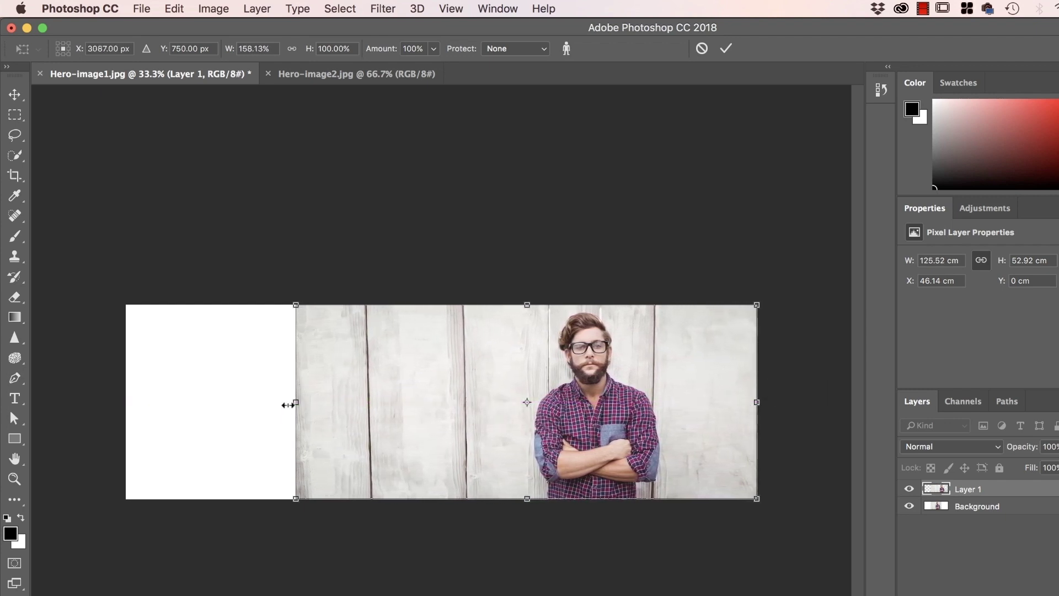
pyautogui.moveTo(298, 401); pyautogui.dragTo(125, 402)
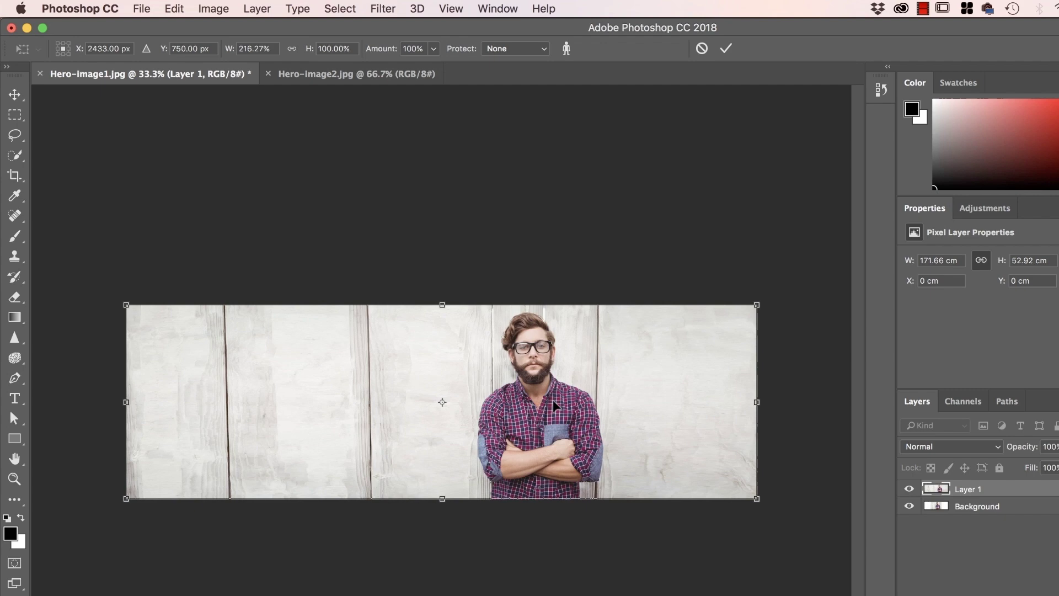
pyautogui.press('Return')
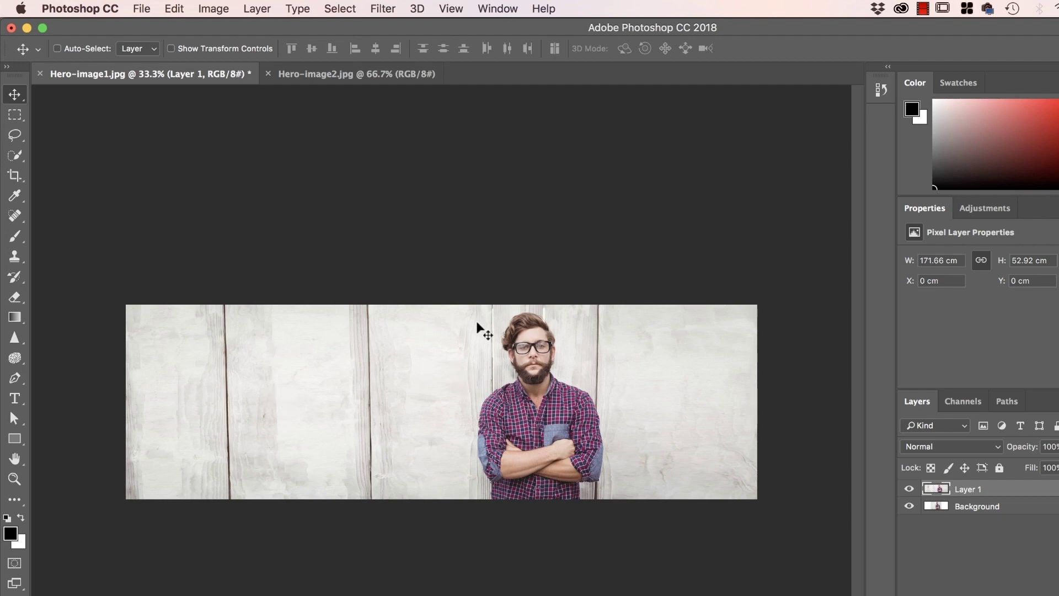
# In Hero-image2.jpg, duplicate the whole blue image onto a new Layer 1.
pyautogui.click(331, 71)
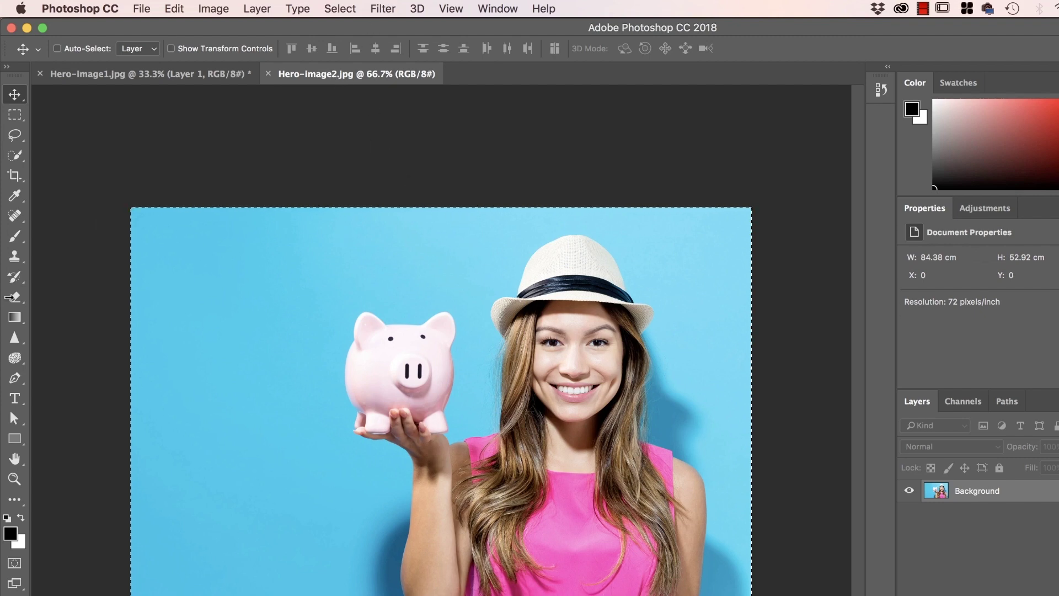
pyautogui.click(344, 8)
pyautogui.click(347, 28)
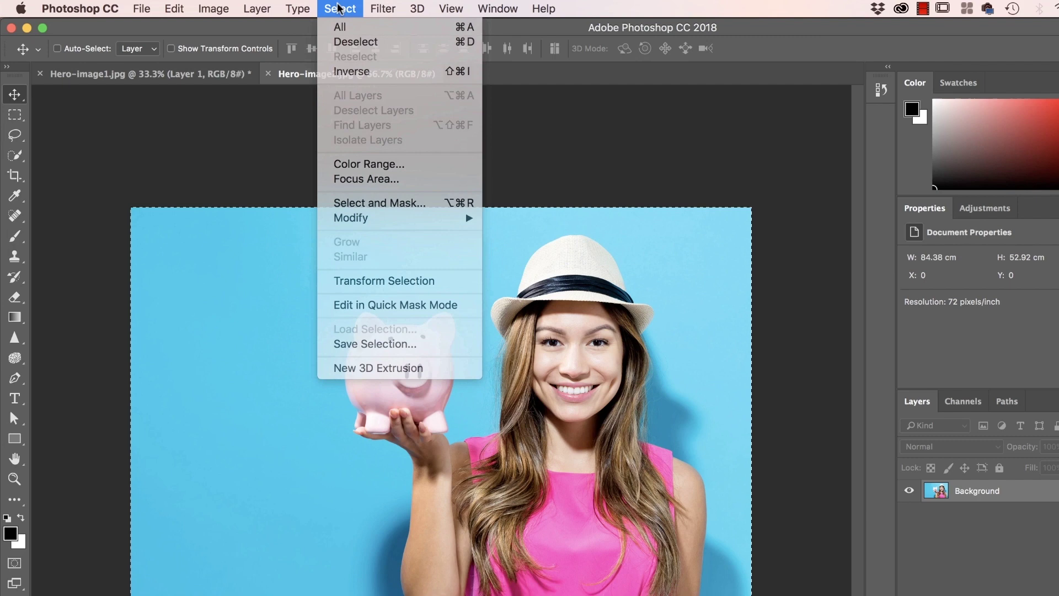
pyautogui.press('super+v')
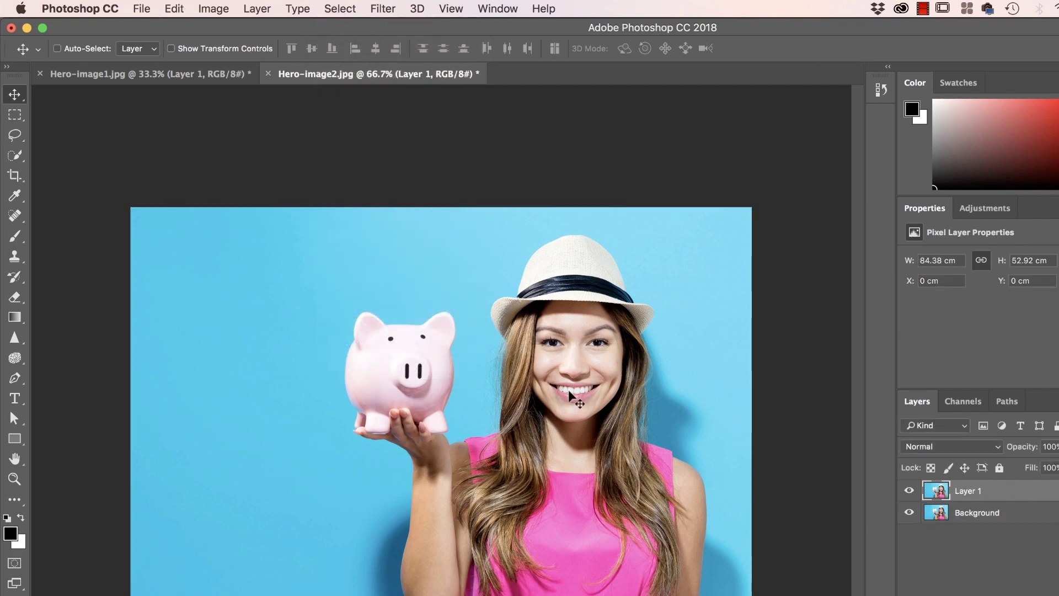
# Widen the canvas with the Crop tool so white strips flank both sides of the photo.
pyautogui.press('super+minus')
pyautogui.press('super+minus')
pyautogui.press('c')
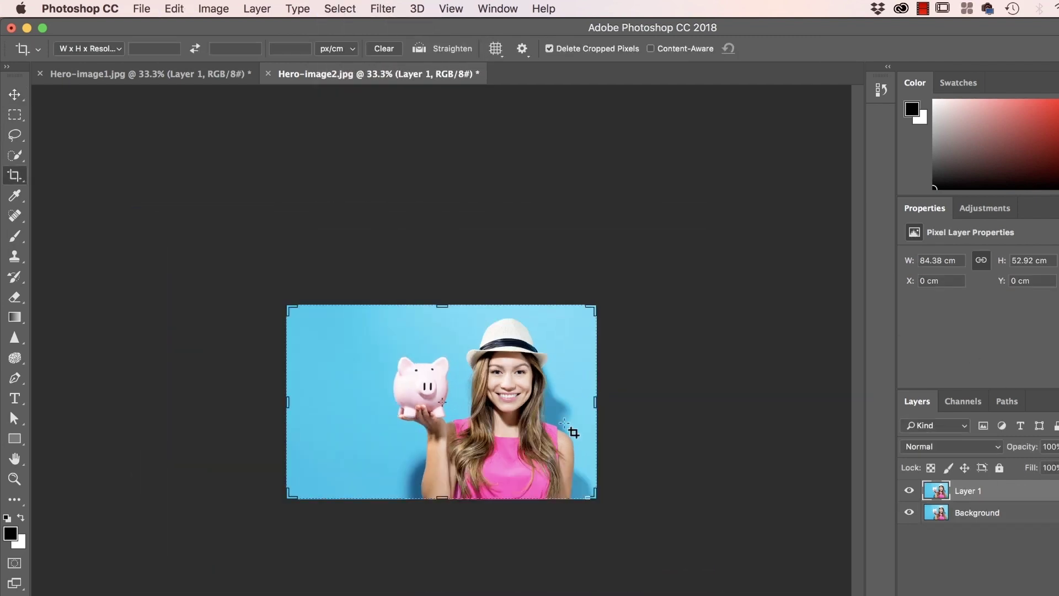
pyautogui.moveTo(600, 389); pyautogui.dragTo(761, 415)
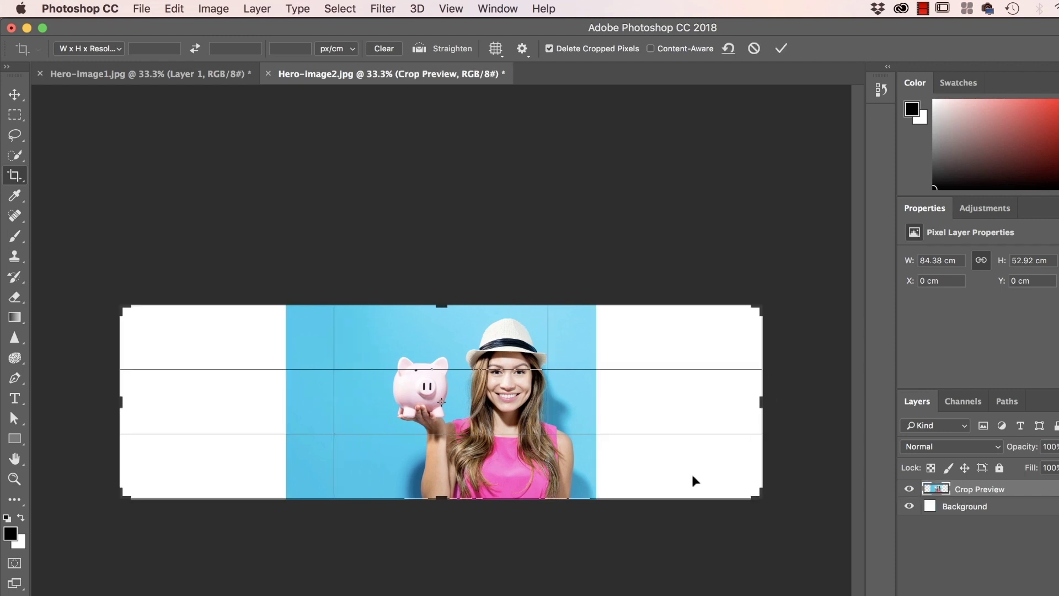
pyautogui.press('Return')
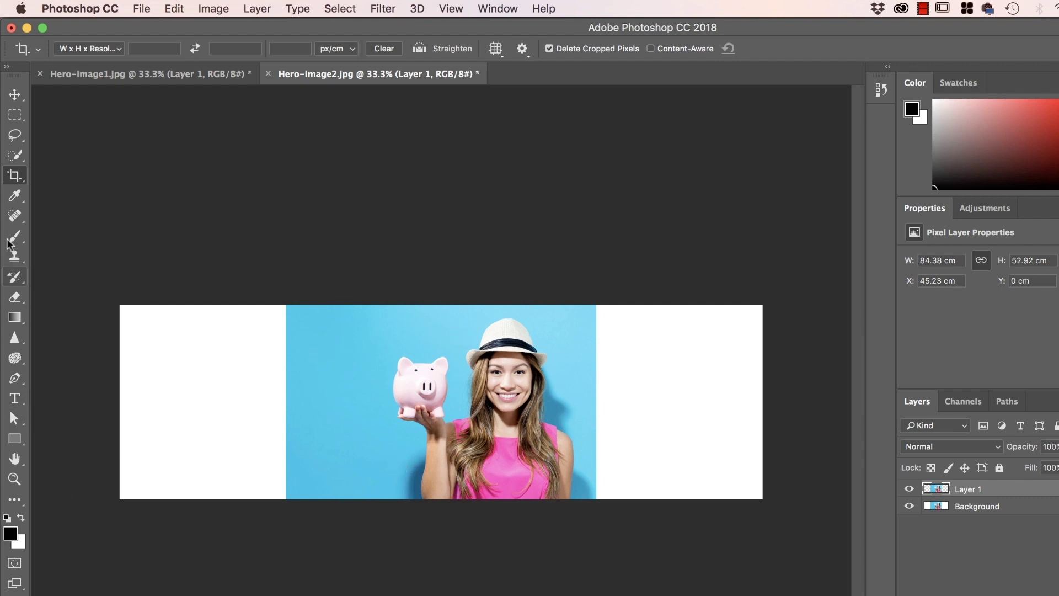
# Sample the backdrop's sky blue with the Eyedropper and fill the Background layer with it.
pyautogui.click(15, 195)
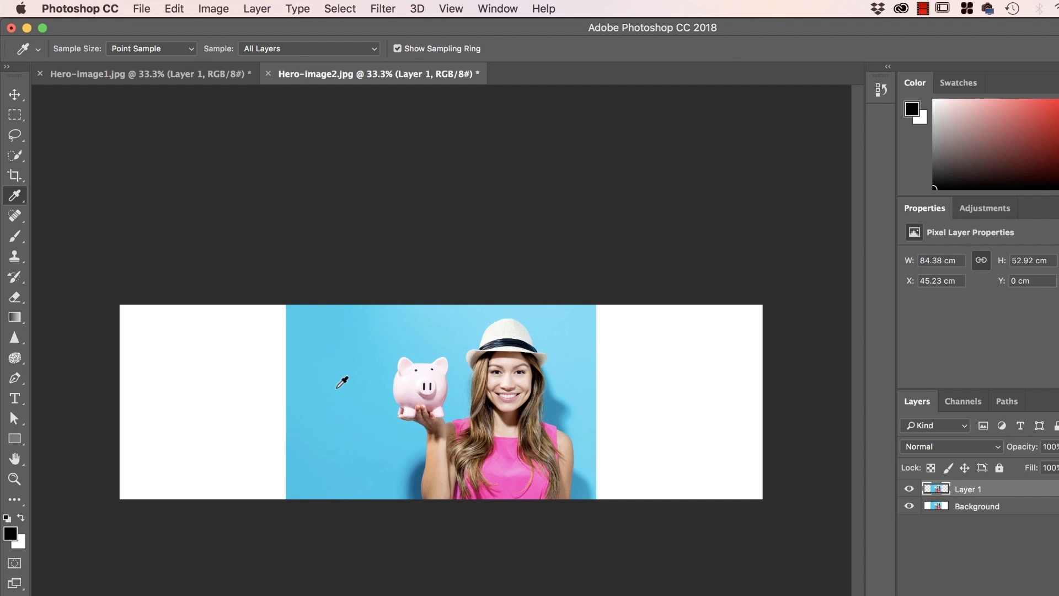
pyautogui.click(337, 387)
pyautogui.click(965, 510)
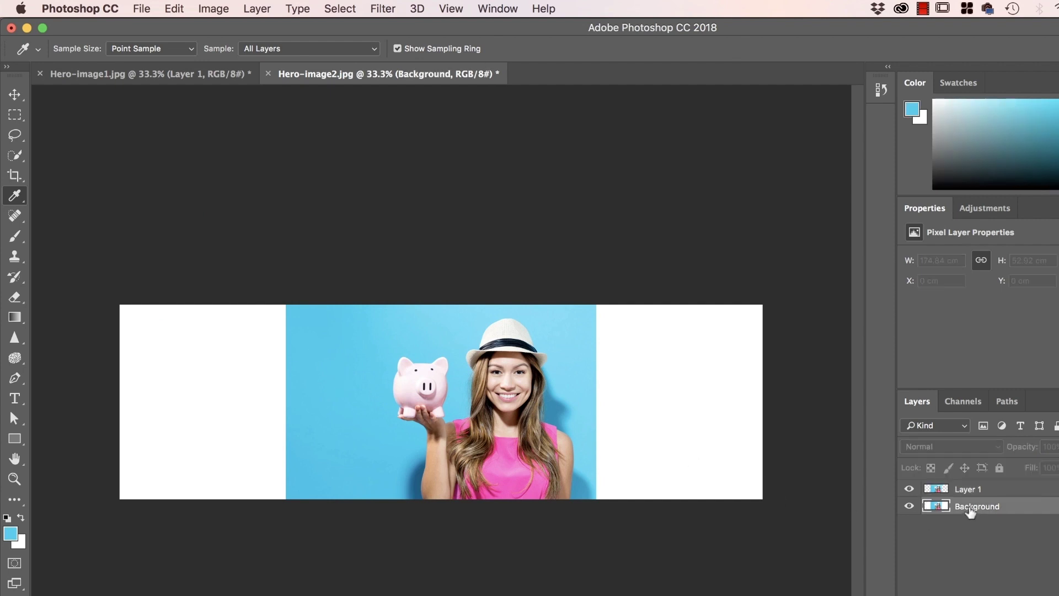
pyautogui.press('x')
pyautogui.press('super+BackSpace')
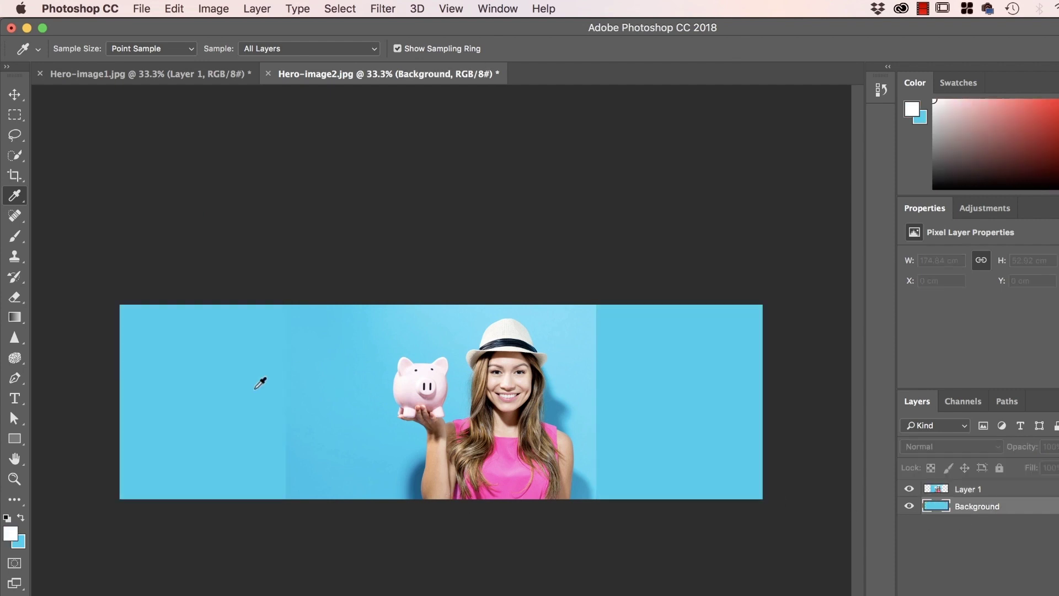
# Undo the blue Background fill and make Layer 1 the target layer again.
pyautogui.press('v')
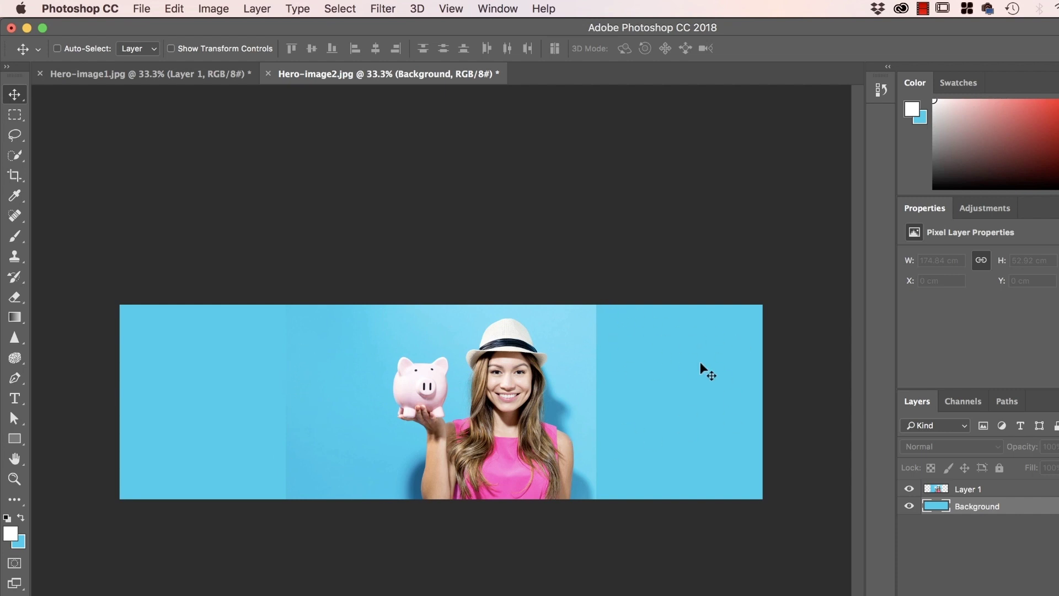
pyautogui.press('super+z')
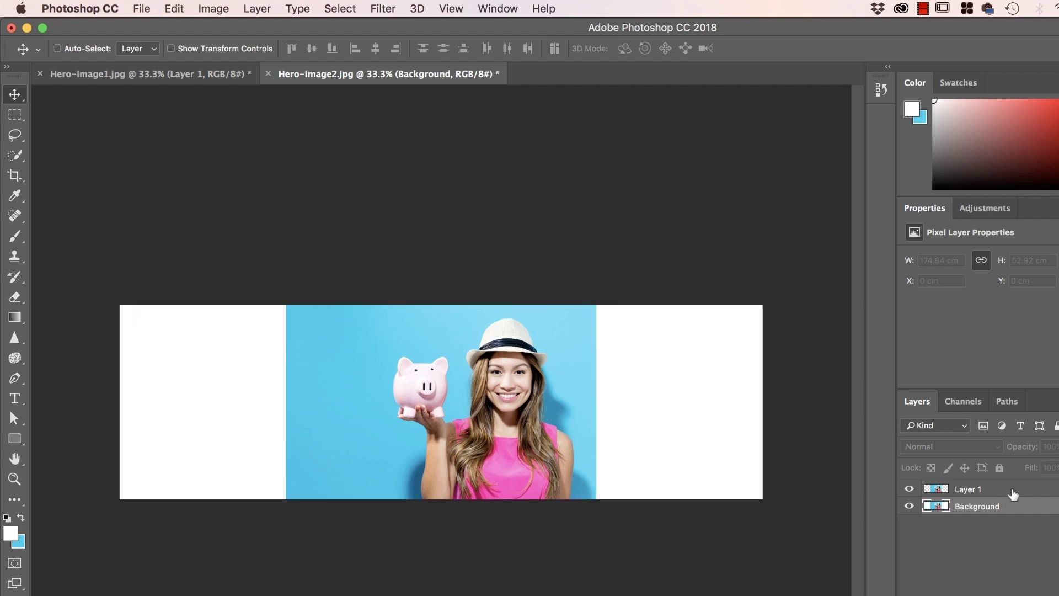
pyautogui.click(978, 489)
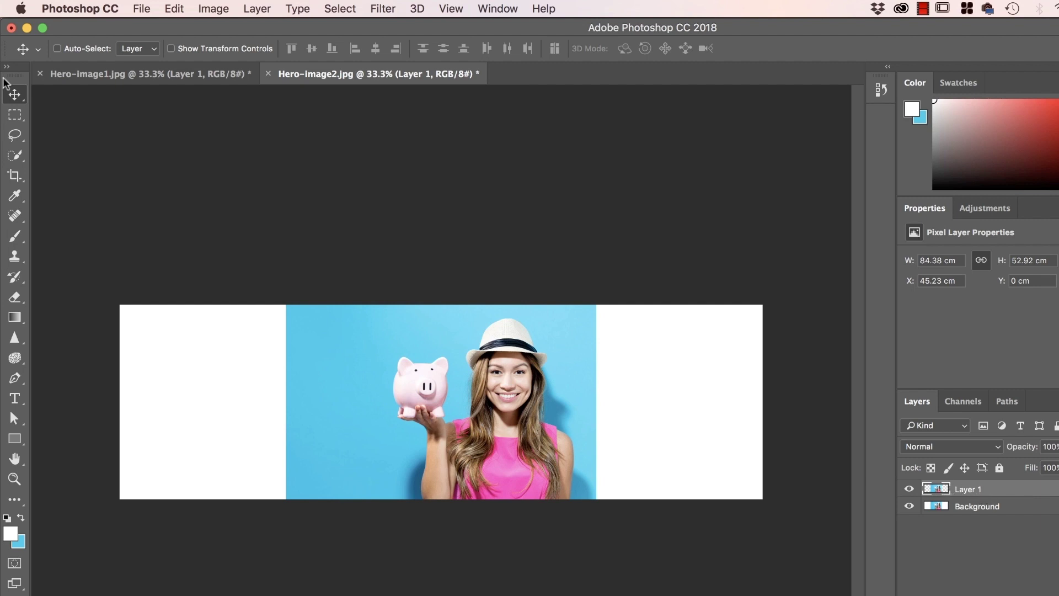
# With the Magic Wand, select the left white strip and add the right one.
pyautogui.click(21, 158)
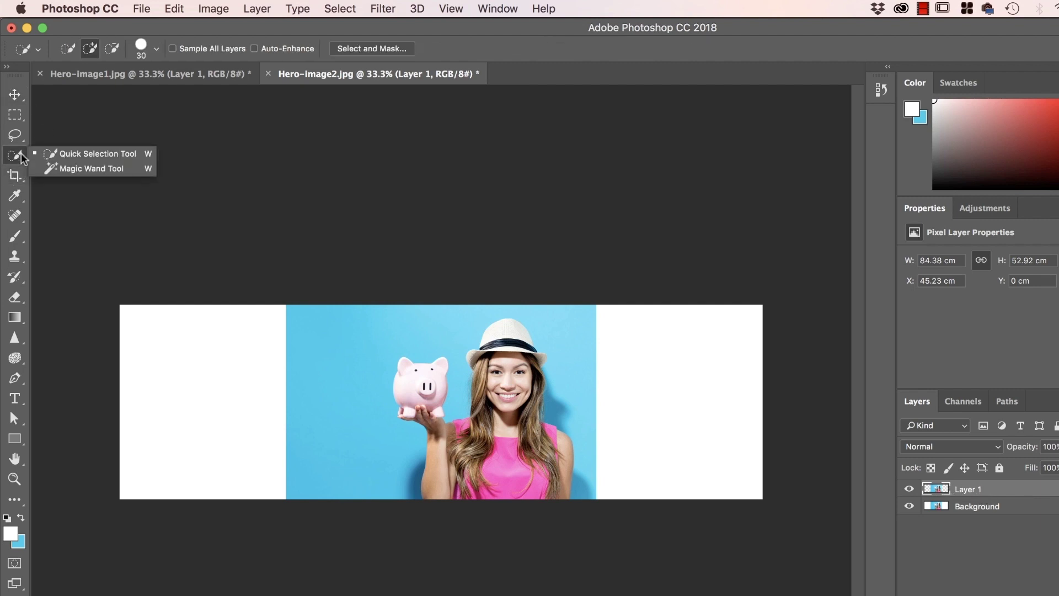
pyautogui.click(66, 170)
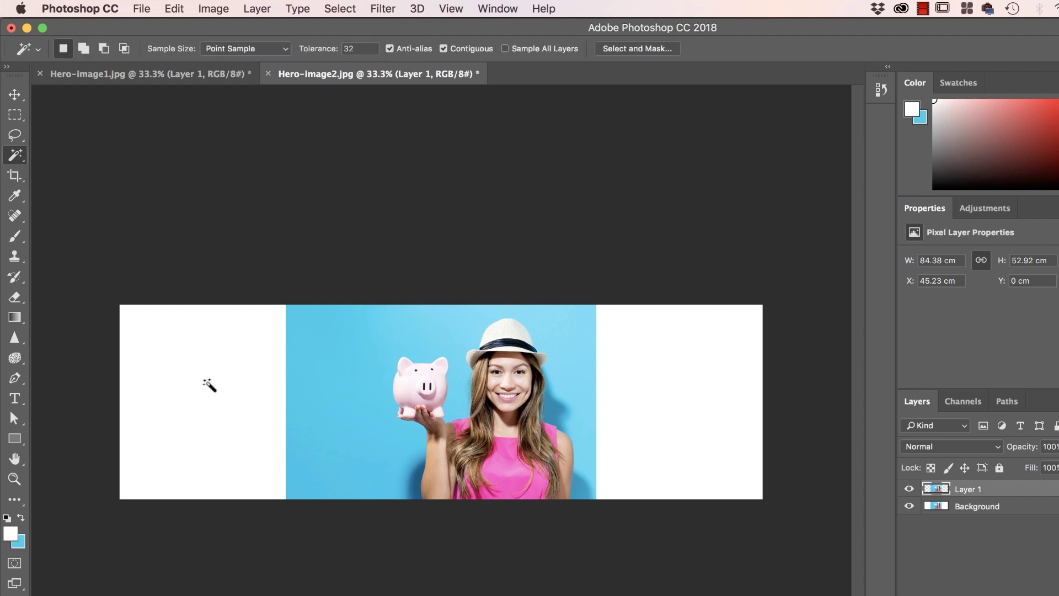
pyautogui.click(213, 388)
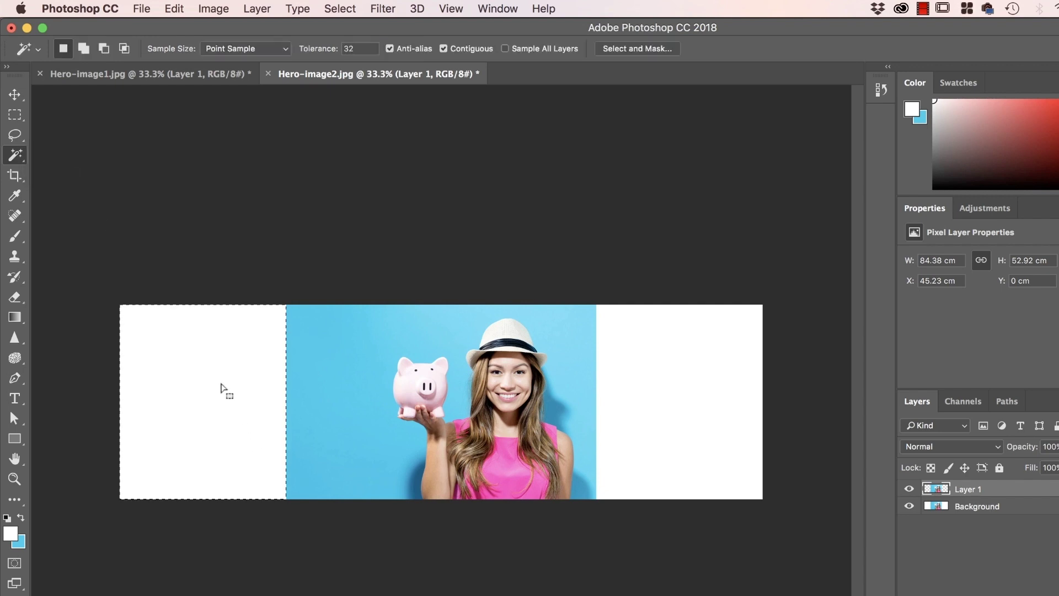
pyautogui.keyDown('shift'); pyautogui.click(700, 387); pyautogui.keyUp('shift')
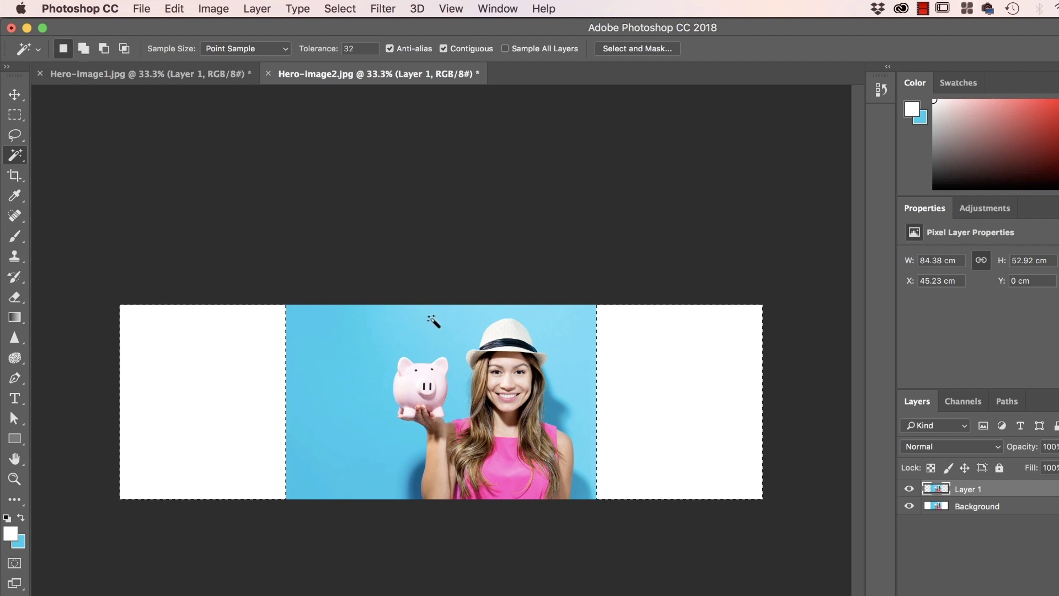
# Fill the selected white strips using Edit > Fill with Content-Aware contents.
pyautogui.click(176, 8)
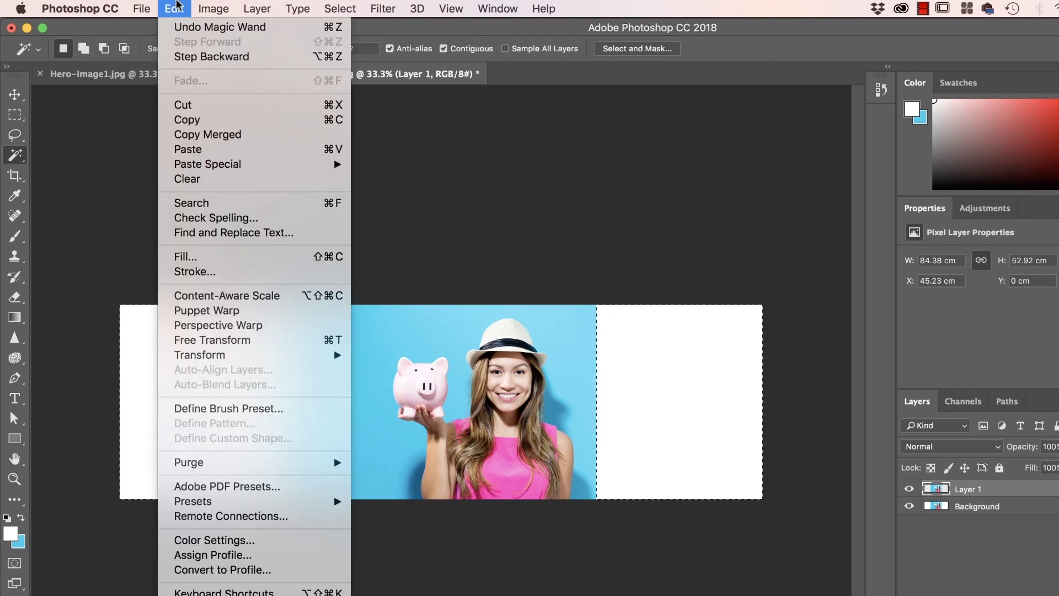
pyautogui.click(209, 260)
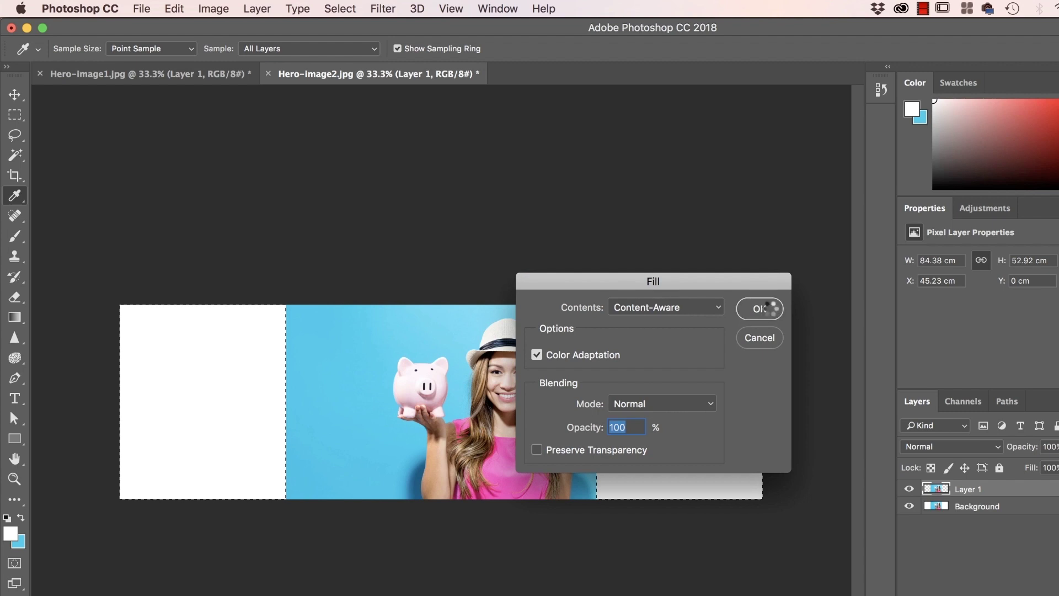
pyautogui.click(771, 313)
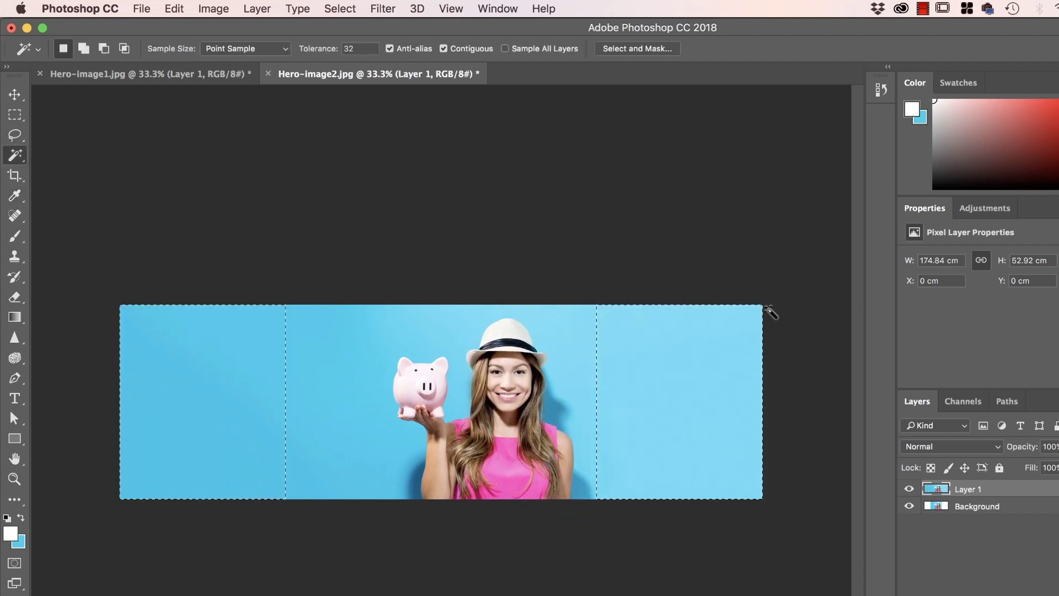
# Deselect, then zoom in and back out to inspect the filled blue backdrop.
pyautogui.click(328, 6)
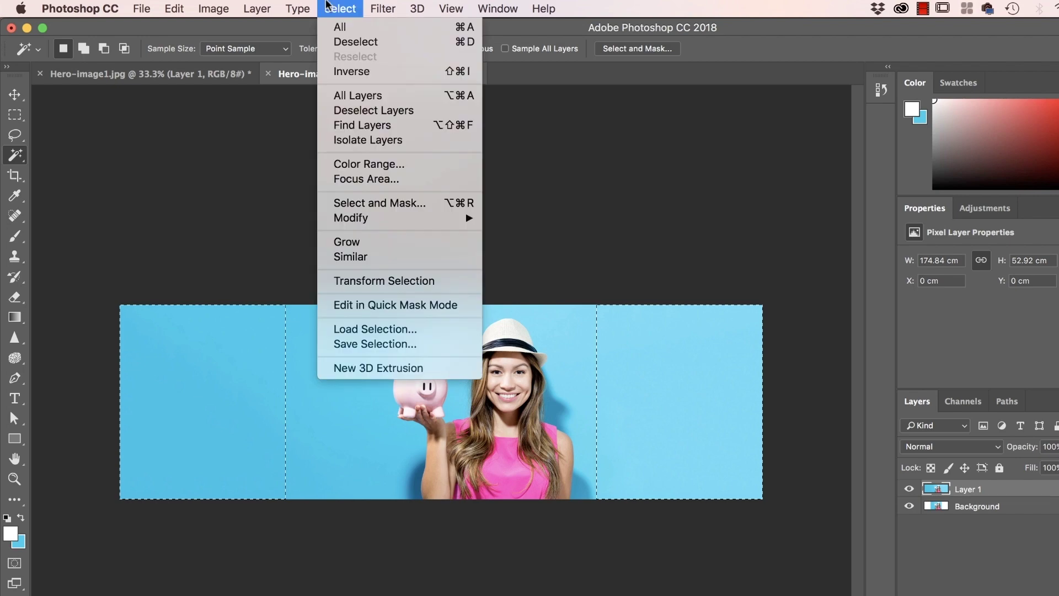
pyautogui.click(378, 42)
pyautogui.press('super+plus')
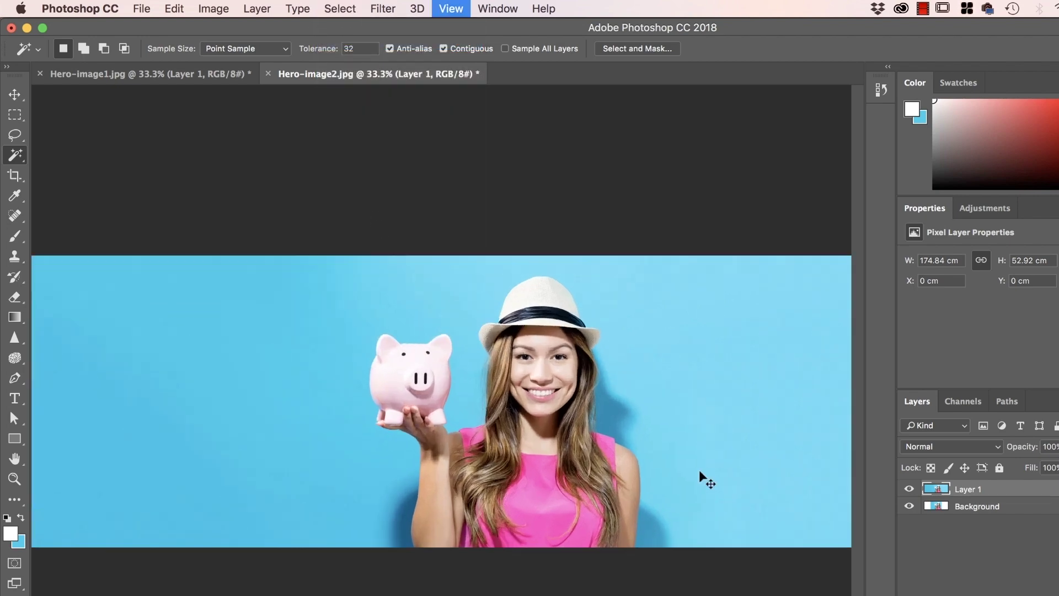
pyautogui.hscroll(2, 700, 472)
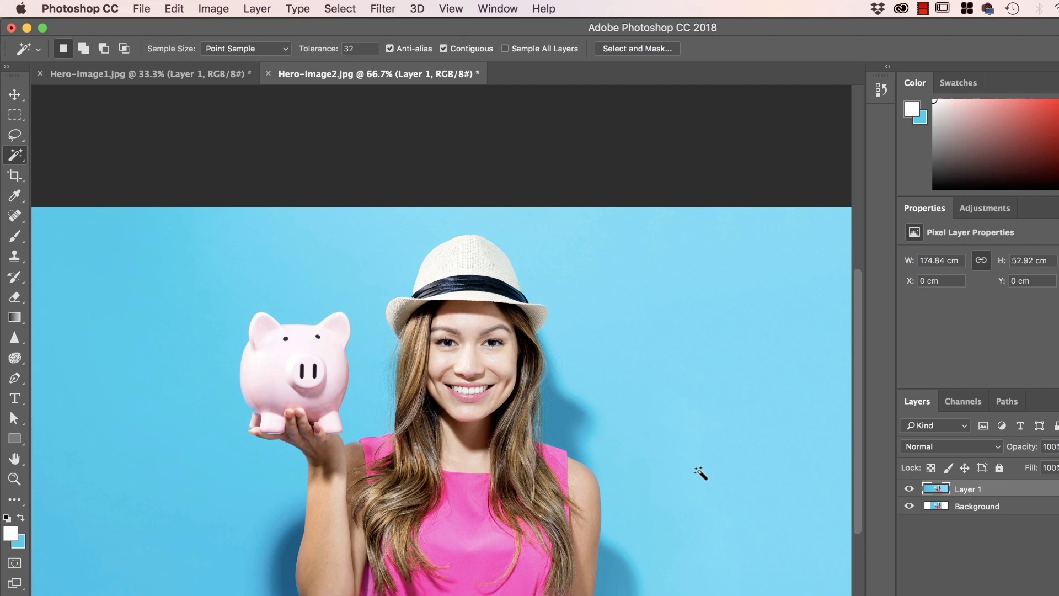
pyautogui.press('super+minus')
pyautogui.press('super+minus')
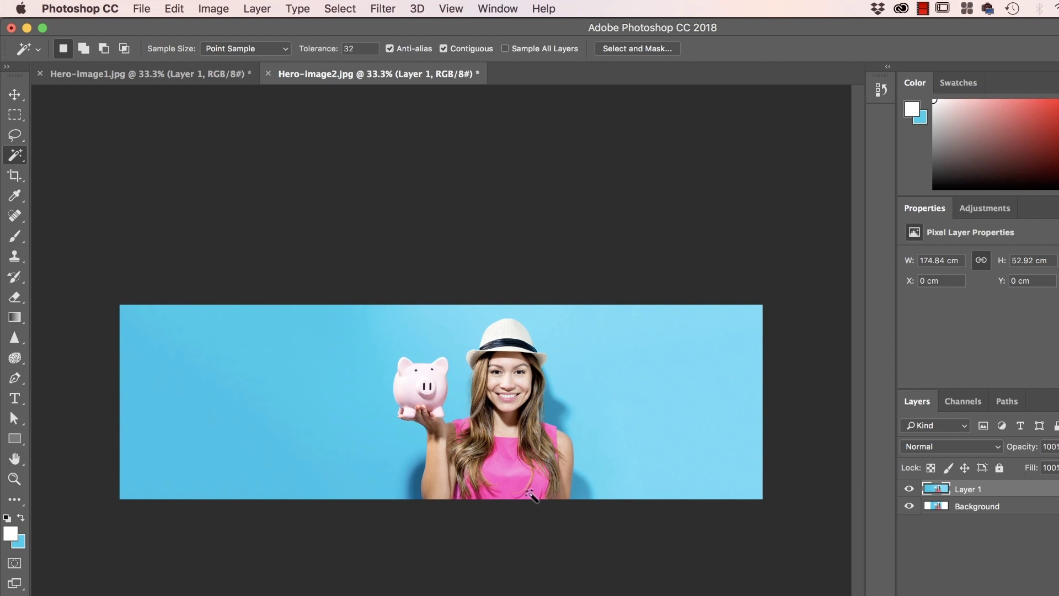
pyautogui.click(174, 8)
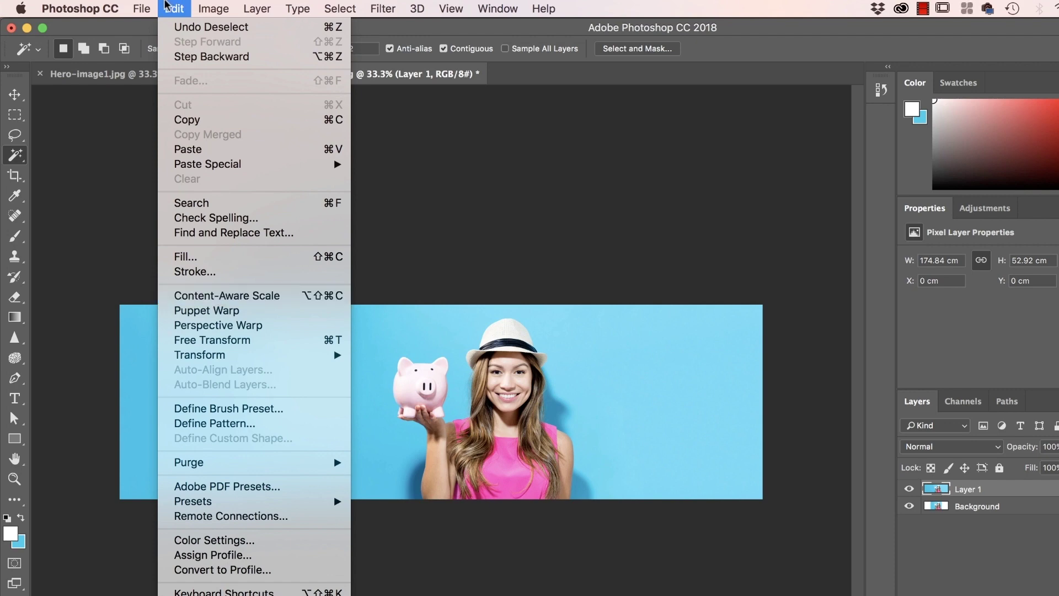
pyautogui.click(171, 8)
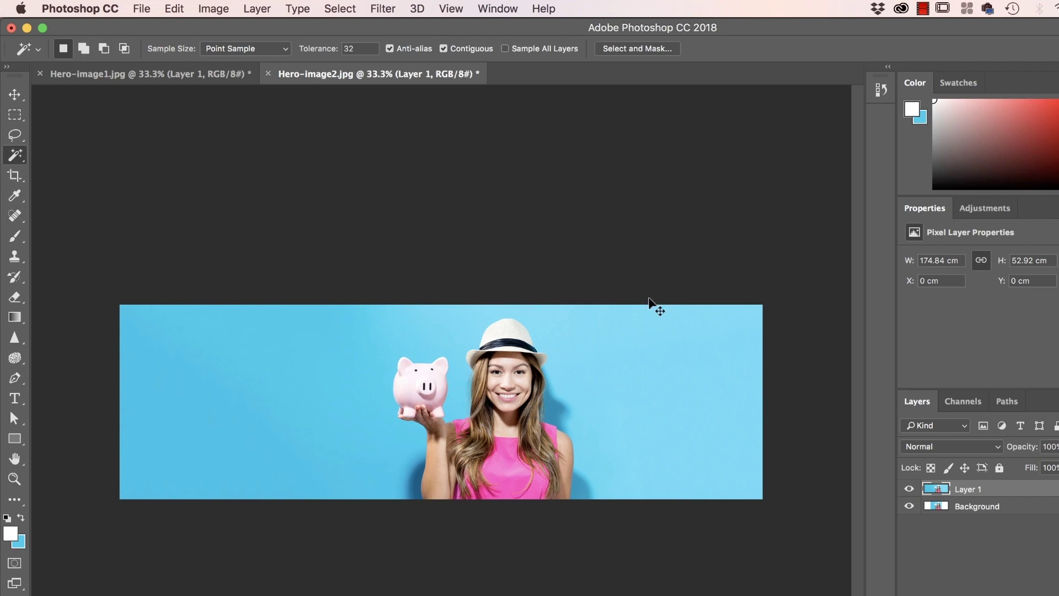
# Save the current image as a JPEG under a name starting with 'Extended'.
pyautogui.press('super+shift+s')
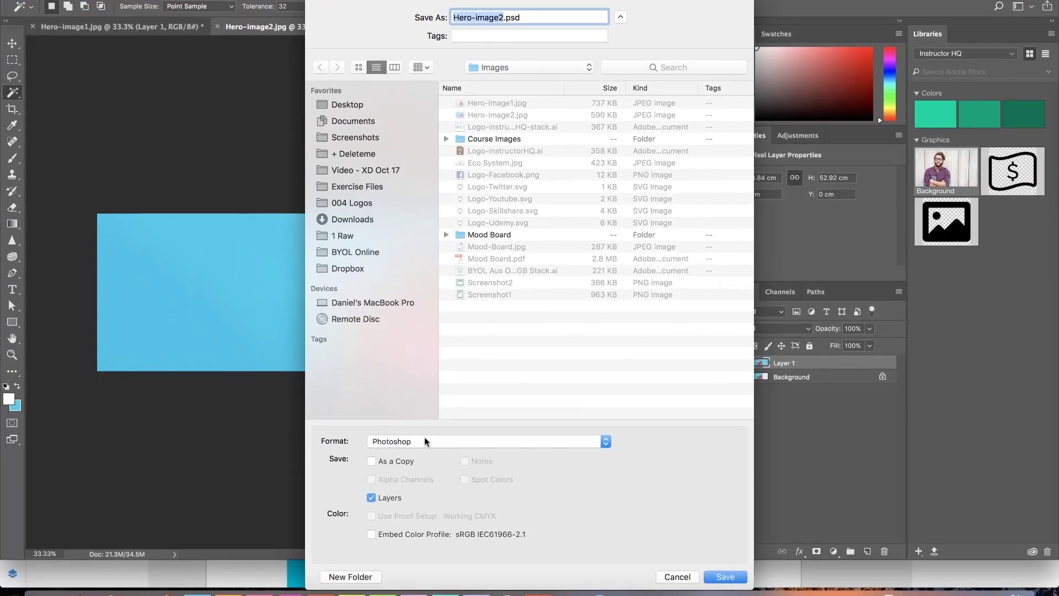
pyautogui.click(426, 441)
pyautogui.click(386, 494)
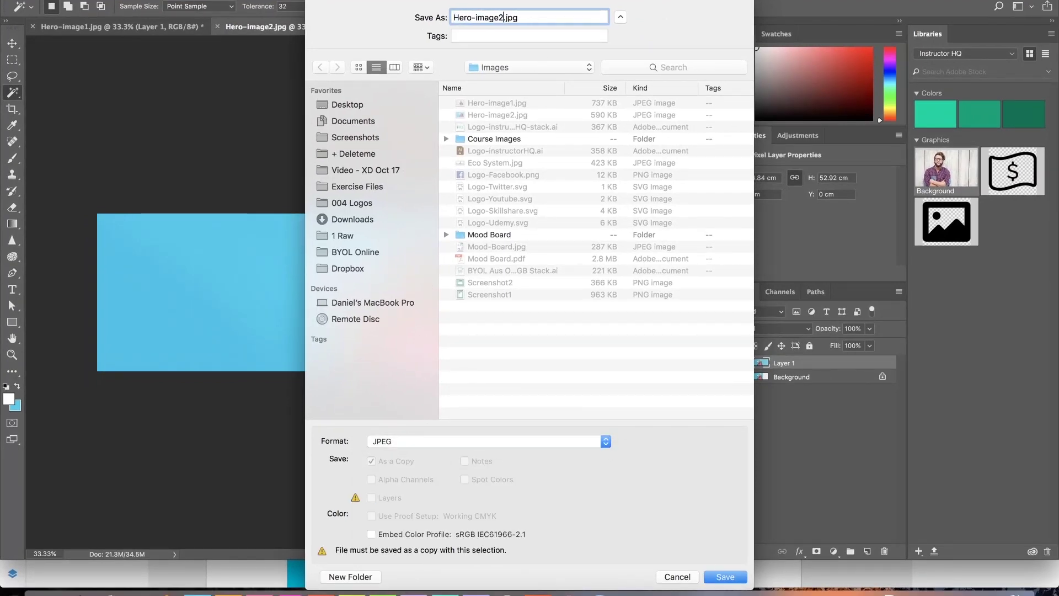
pyautogui.write('Extended')
pyautogui.press('Return')
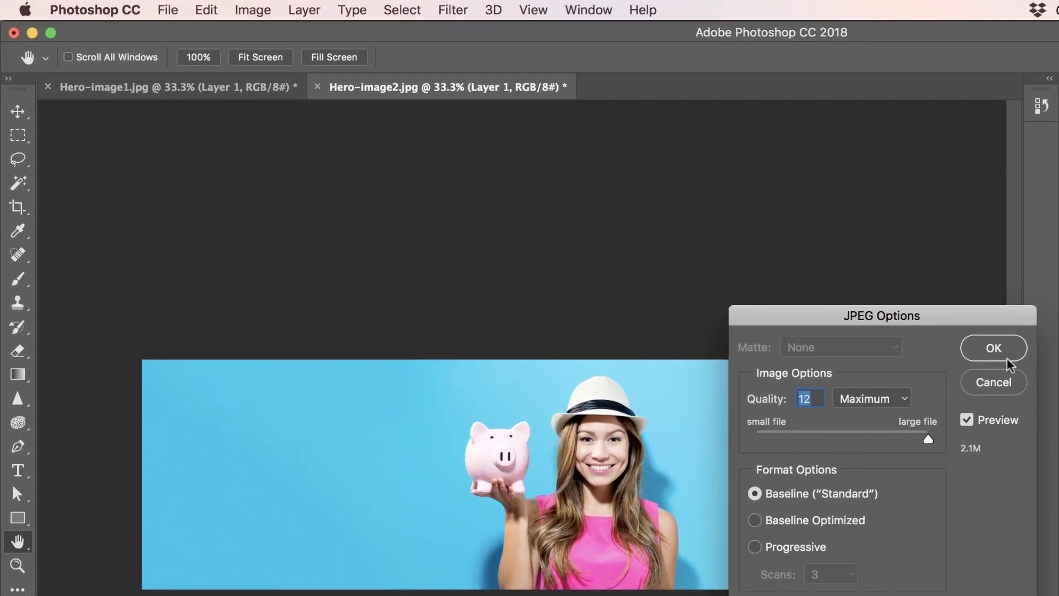
pyautogui.press('Return')
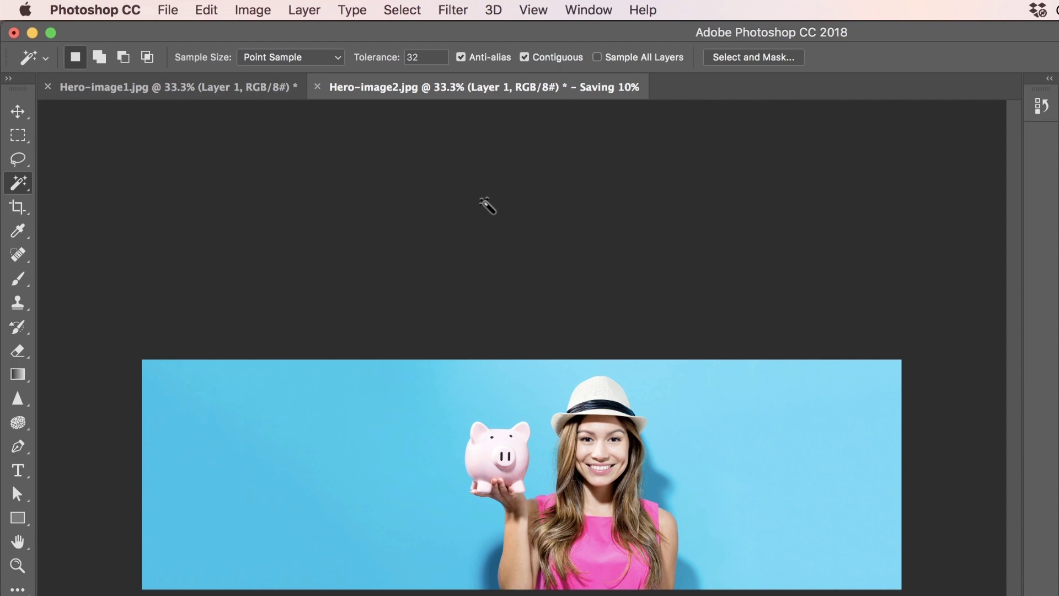
# Check the image's pixel dimensions, then close both hero images without saving.
pyautogui.click(243, 9)
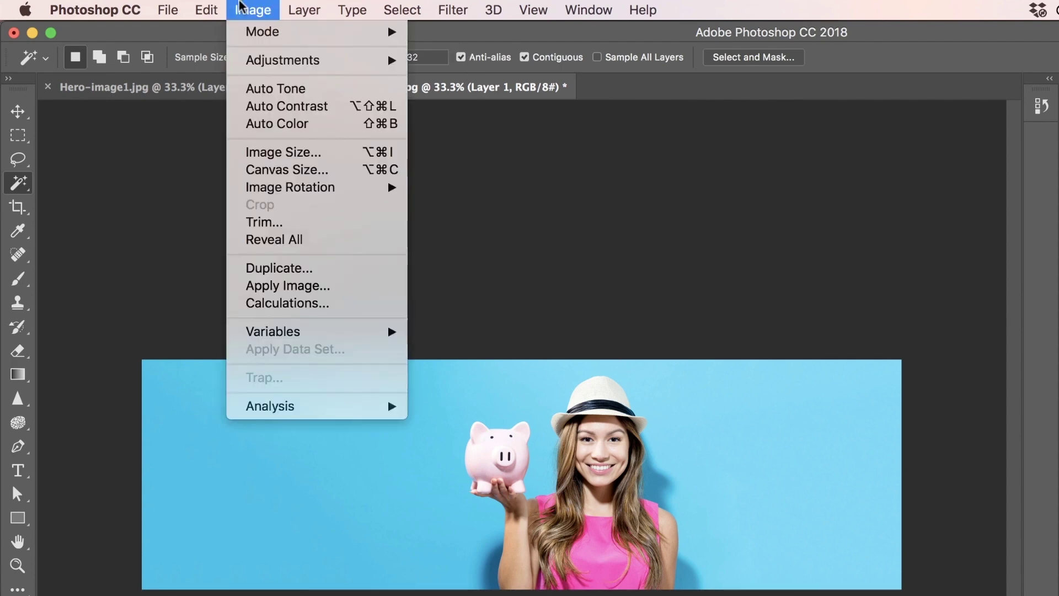
pyautogui.click(291, 161)
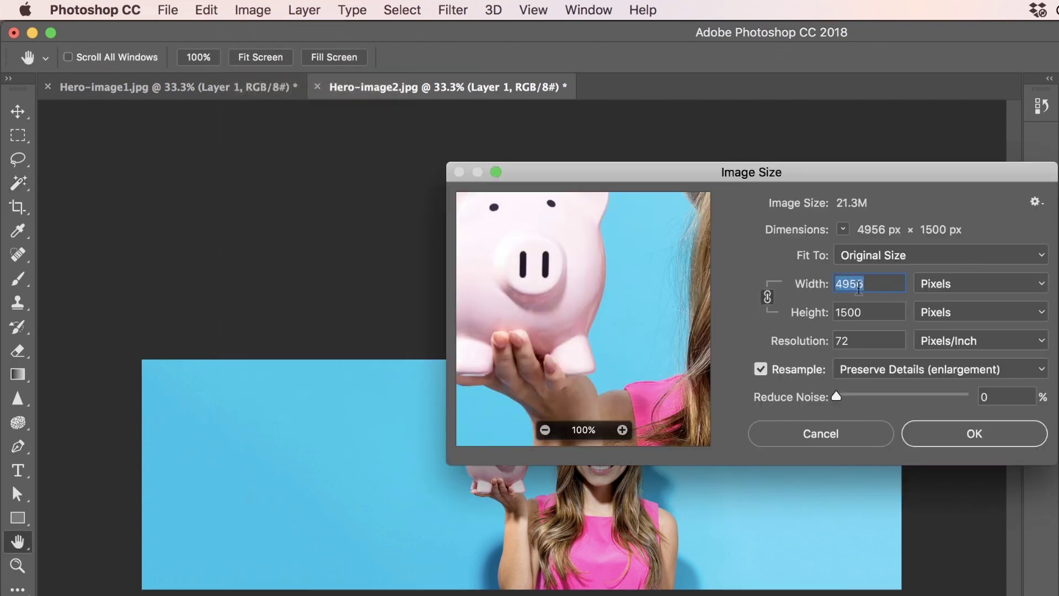
pyautogui.click(847, 440)
pyautogui.press('w')
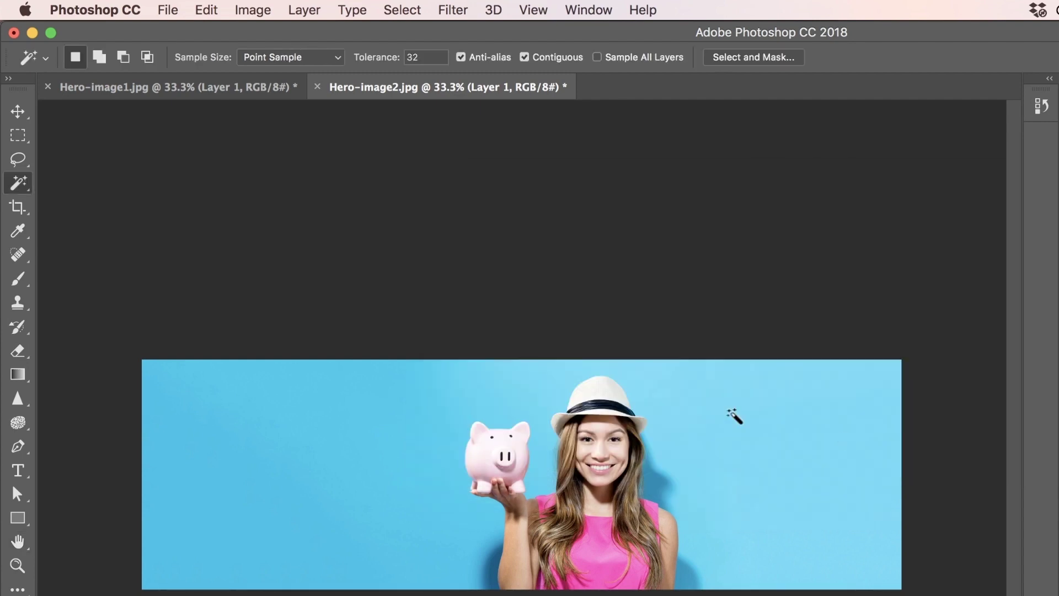
pyautogui.click(317, 87)
pyautogui.click(712, 316)
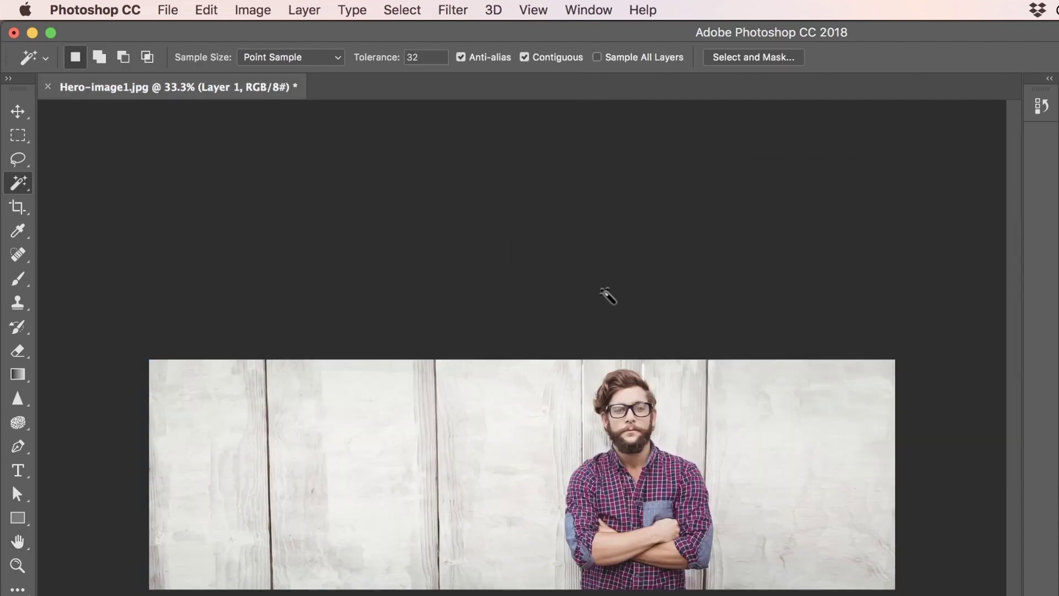
# Save the hero image as maximum-quality JPEG Extended-image1.jpg and close the document.
pyautogui.press('super+shift+s')
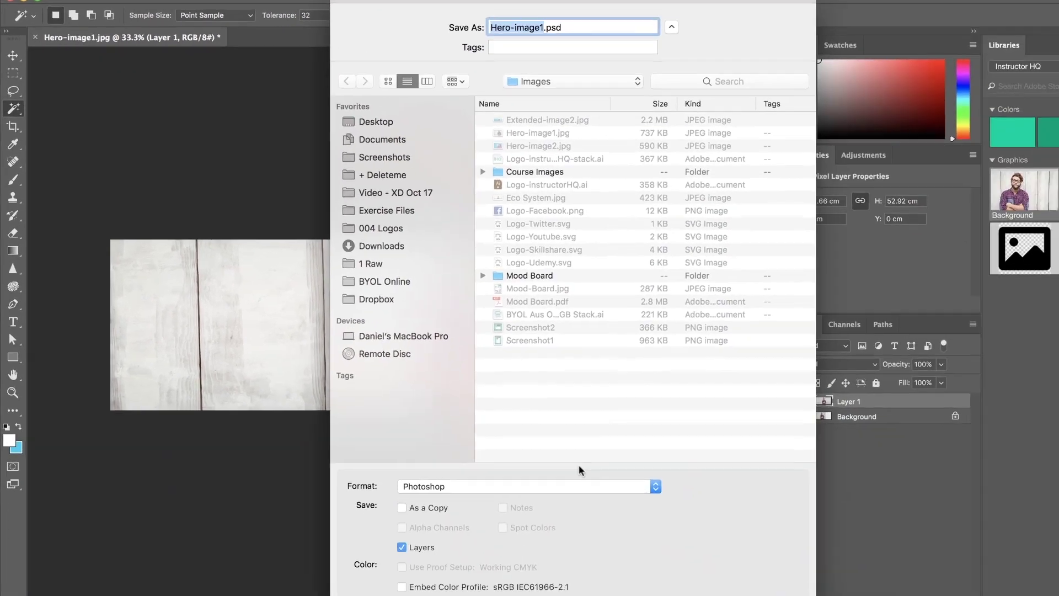
pyautogui.click(575, 486)
pyautogui.click(513, 562)
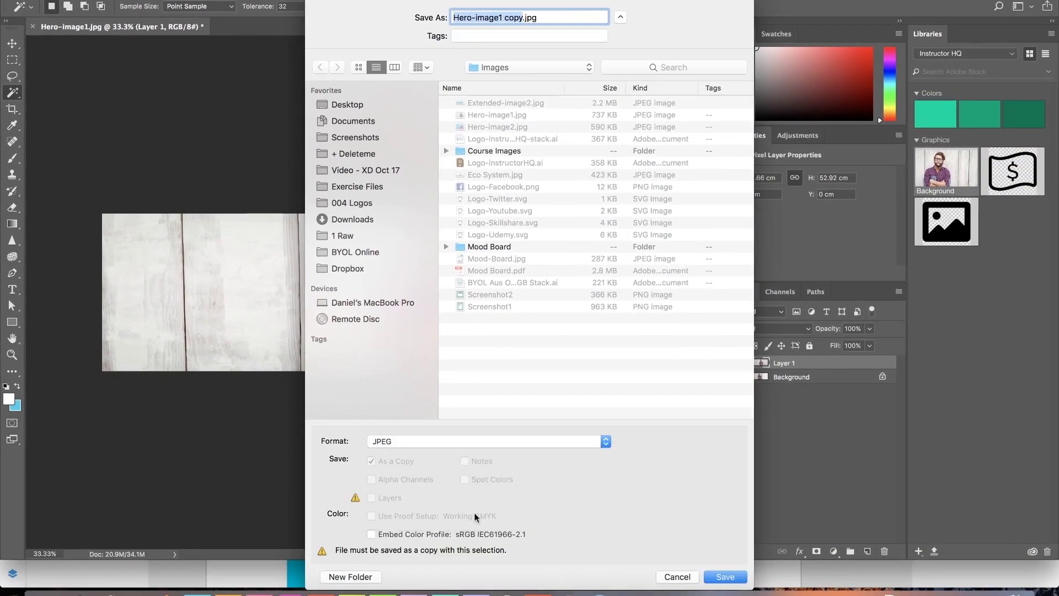
pyautogui.press('Right')
pyautogui.hotkey('alt', 'shift', 'Left')
pyautogui.press('BackSpace')
pyautogui.press('BackSpace')
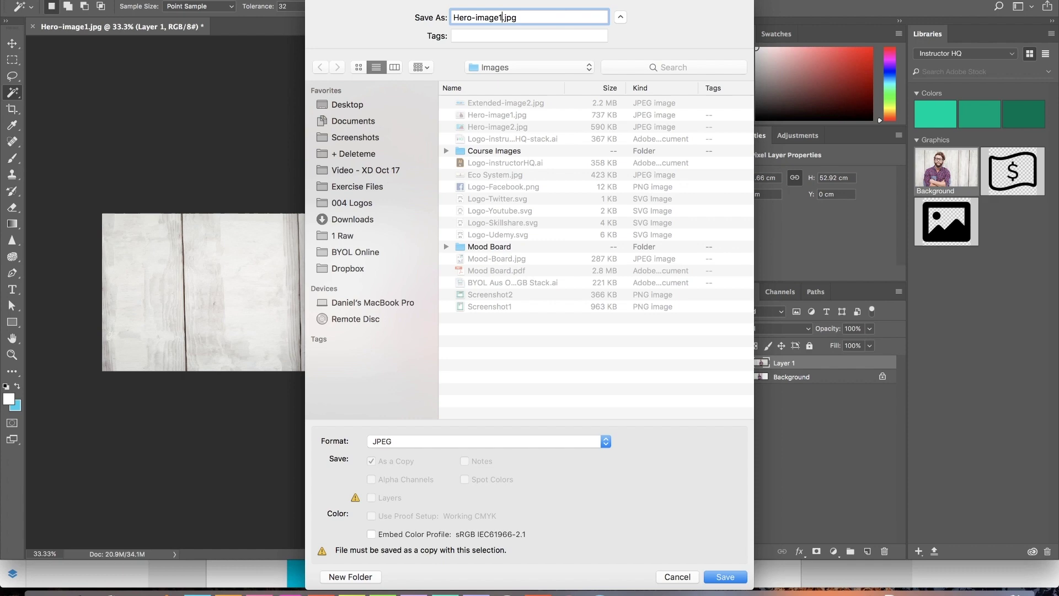
pyautogui.hotkey('alt', 'shift', 'Left')
pyautogui.press('Left')
pyautogui.hotkey('alt', 'shift', 'Right')
pyautogui.write('Extended')
pyautogui.press('Return')
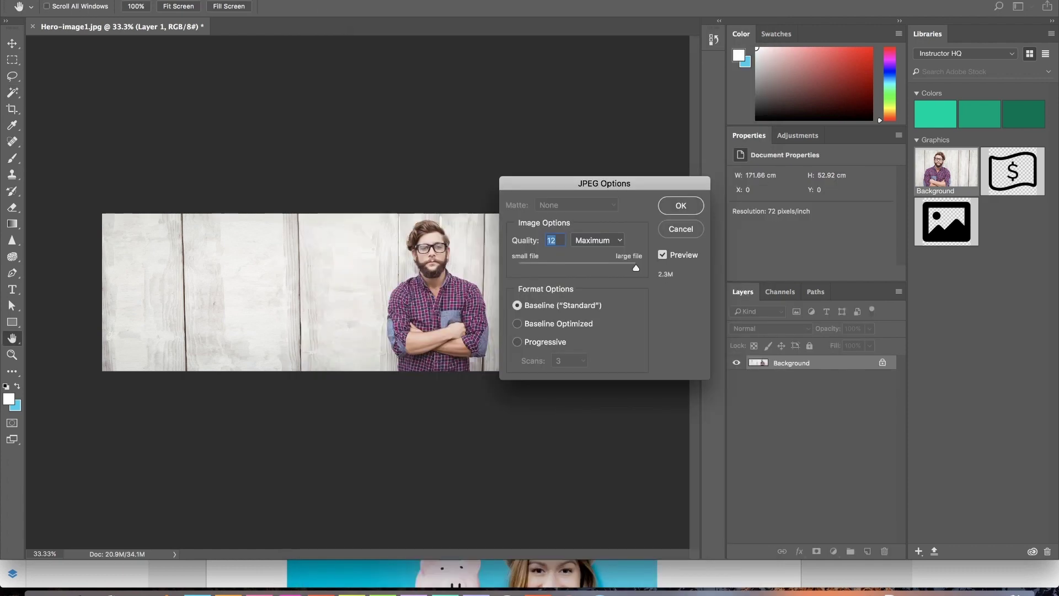
pyautogui.press('Return')
pyautogui.press('super+w')
pyautogui.press('super+d')
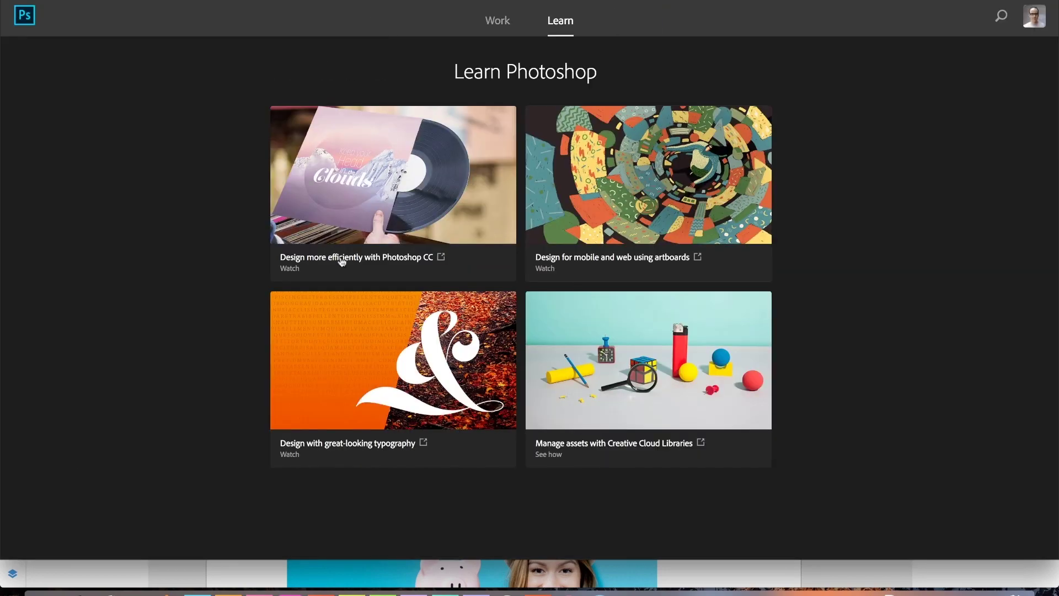
# In XD, delete the old man photo and the blue banner image from the artboard.
pyautogui.press('super+Tab')
pyautogui.press('super+Tab')
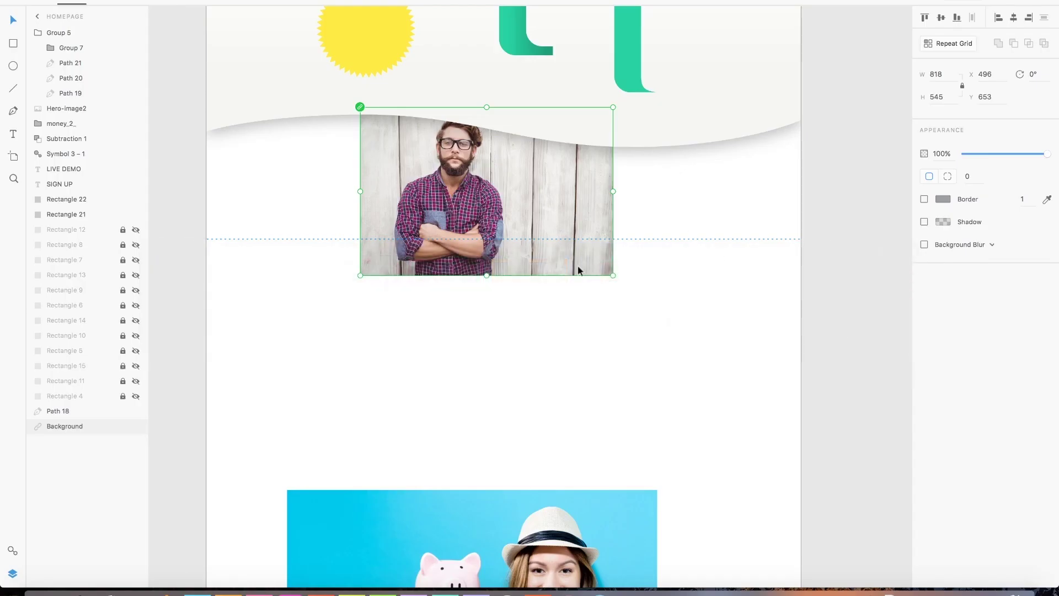
pyautogui.press('Delete')
pyautogui.click(554, 492)
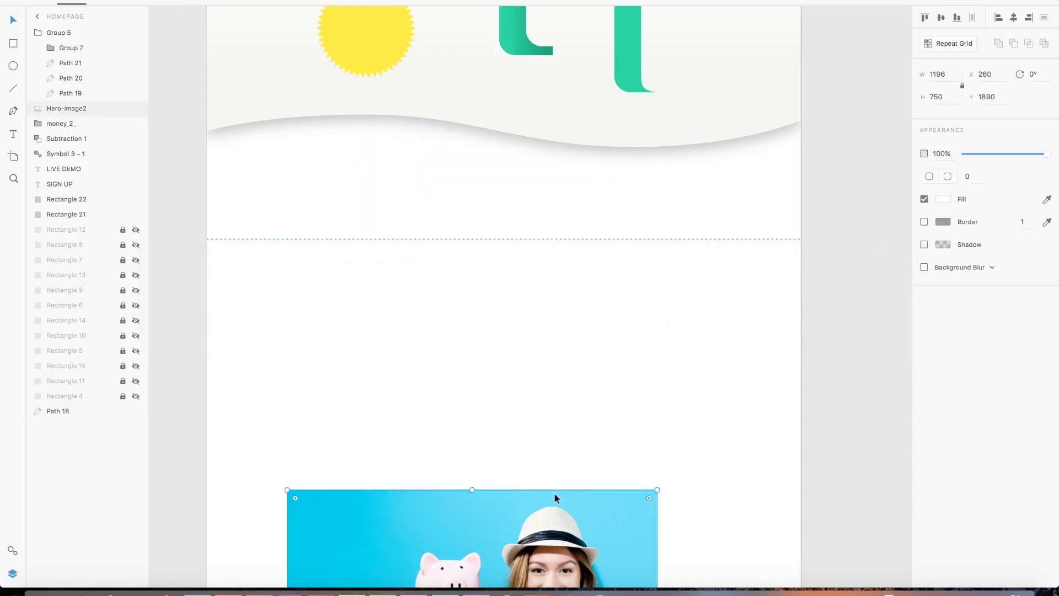
pyautogui.press('Delete')
# Place Extended-image1, size it across the hero area, and send it behind the wave.
pyautogui.press('super+Tab')
pyautogui.press('super+Tab')
pyautogui.press('super+Tab')
pyautogui.press('super+Tab')
pyautogui.press('super+Tab')
pyautogui.press('super+Tab')
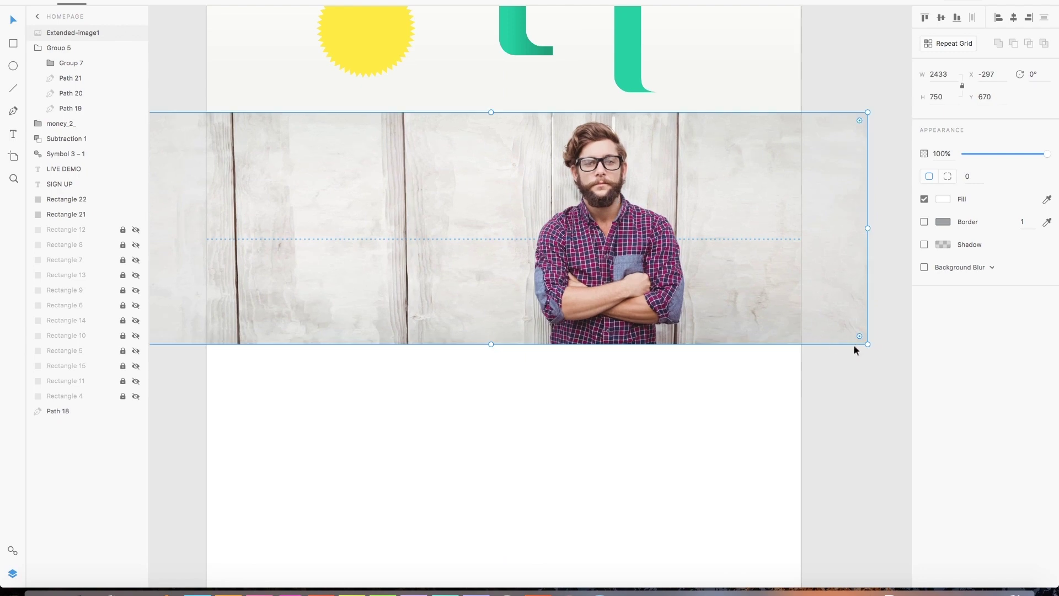
pyautogui.moveTo(868, 344); pyautogui.dragTo(792, 308)
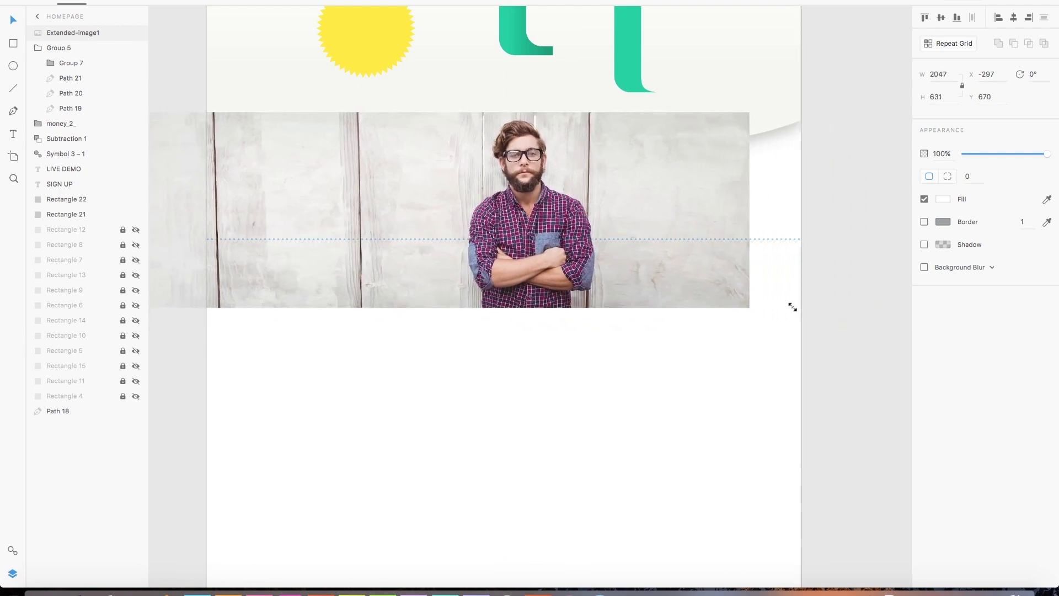
pyautogui.moveTo(688, 210); pyautogui.dragTo(741, 215)
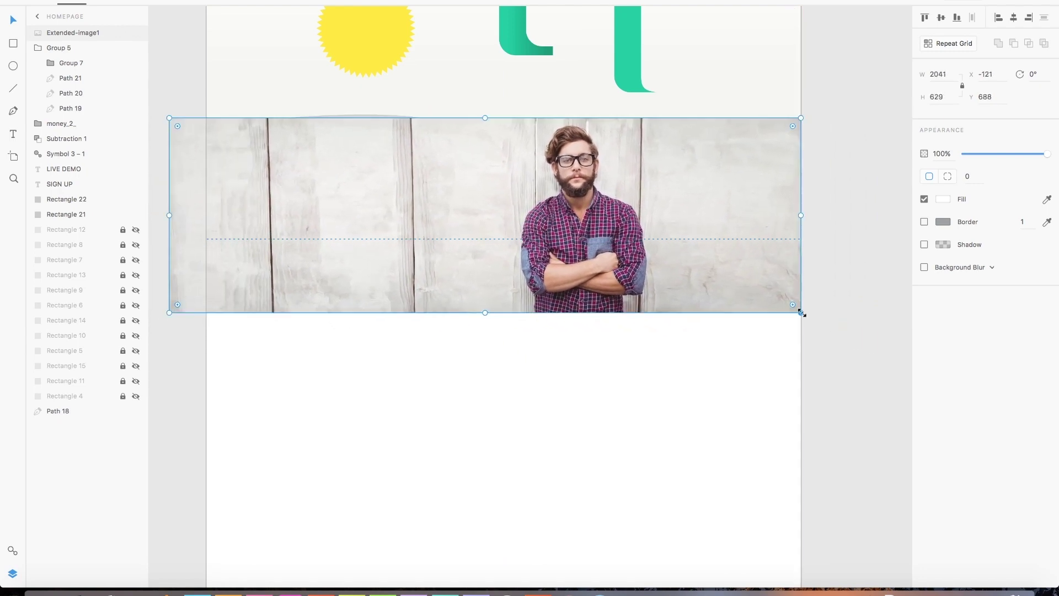
pyautogui.moveTo(801, 311); pyautogui.dragTo(850, 342)
pyautogui.moveTo(745, 286); pyautogui.dragTo(724, 280)
pyautogui.press('super+shift+bracketleft')
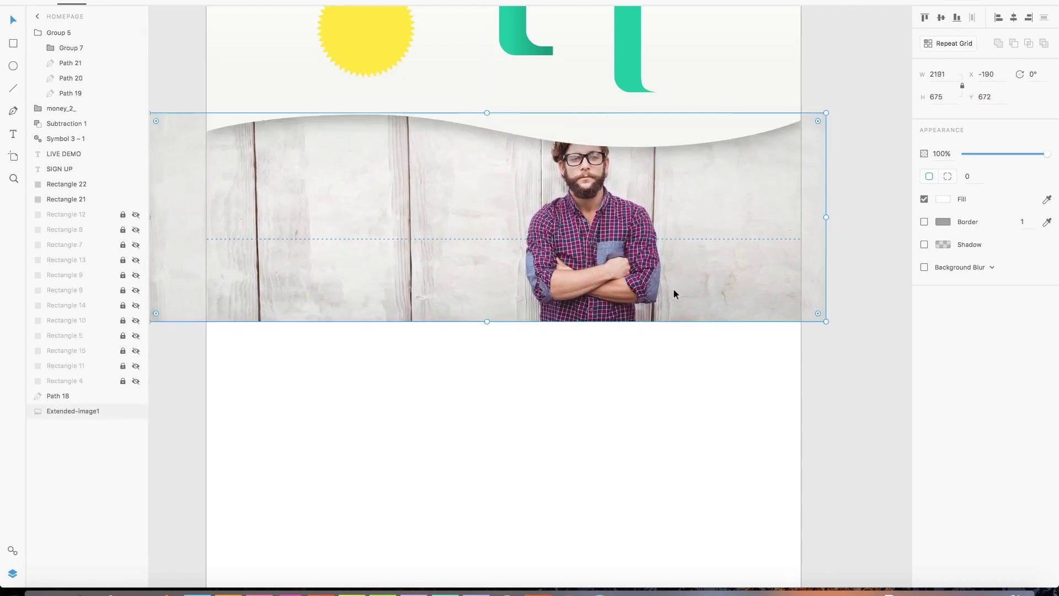
pyautogui.click(753, 416)
pyautogui.click(682, 264)
pyautogui.press('super+Tab')
pyautogui.press('super+Tab')
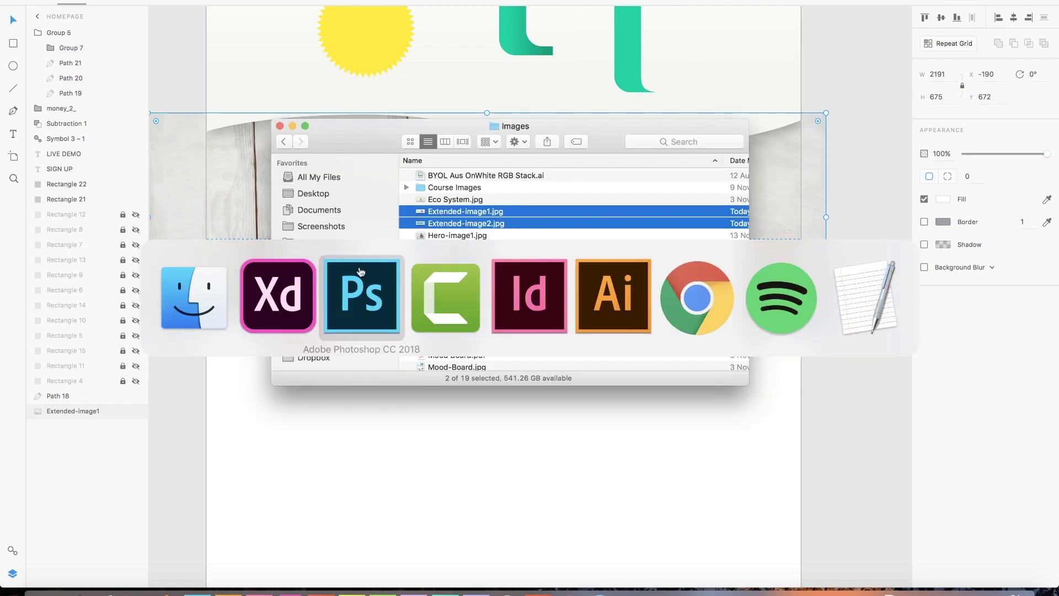
# Open Extended-image1.jpg in Photoshop and flip it horizontally so the man is on the left.
pyautogui.click(478, 211)
pyautogui.moveTo(478, 213); pyautogui.dragTo(197, 593)
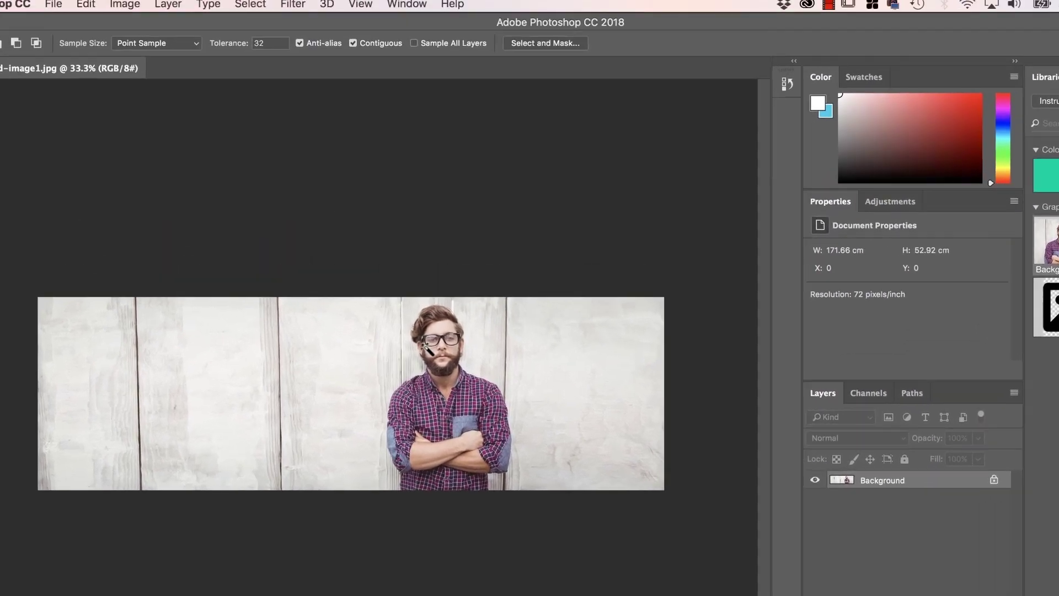
pyautogui.click(89, 8)
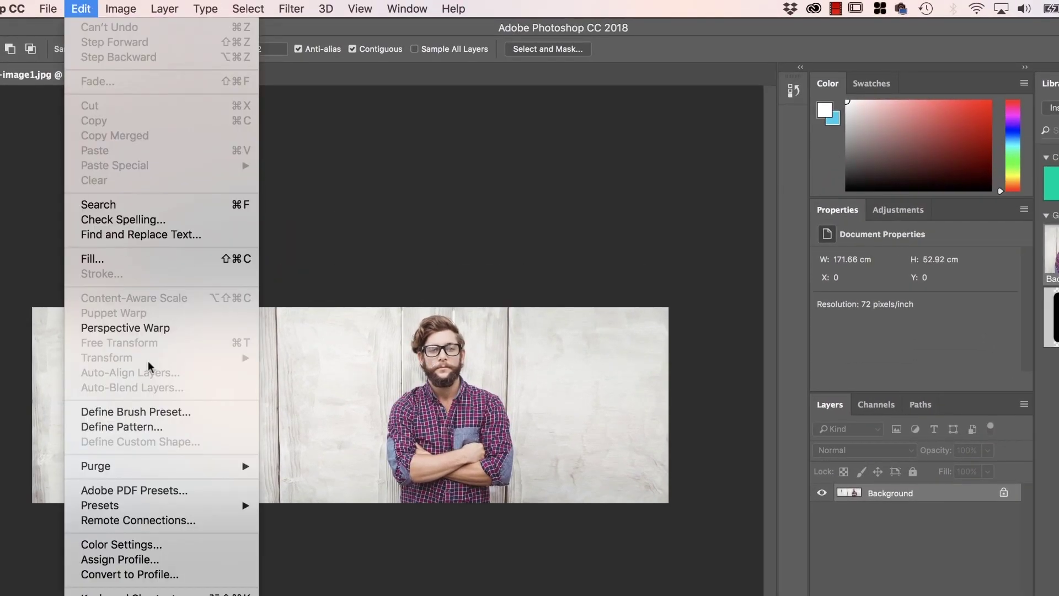
pyautogui.click(491, 292)
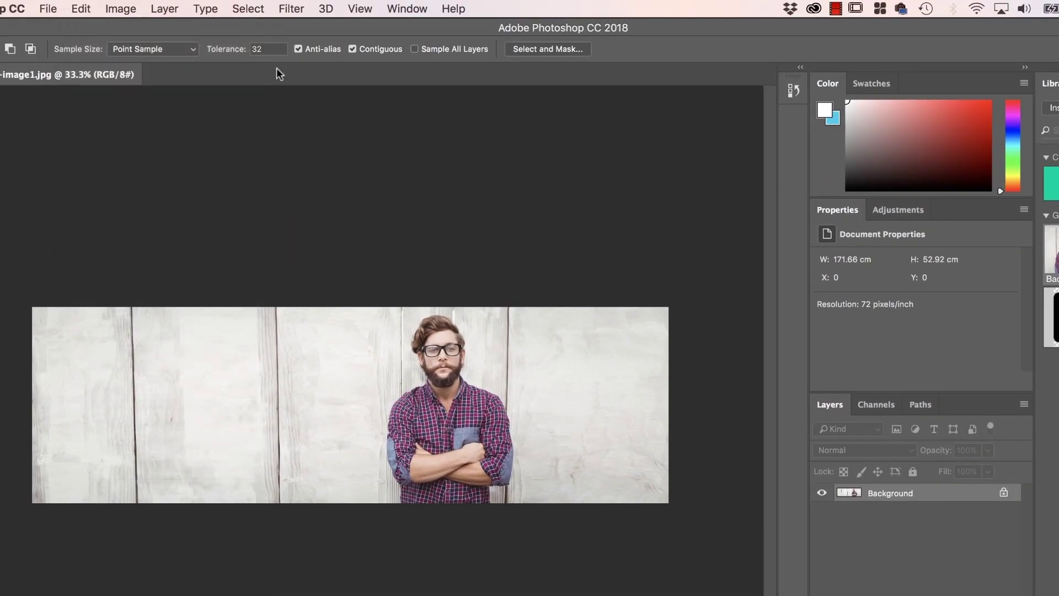
pyautogui.click(249, 8)
pyautogui.click(246, 24)
pyautogui.click(80, 8)
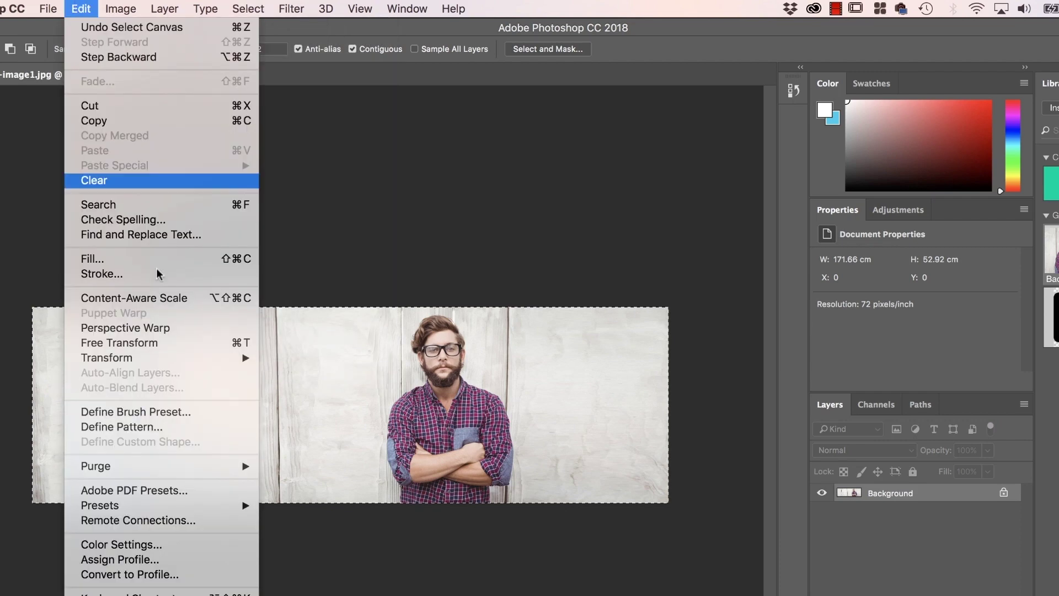
pyautogui.moveTo(155, 358)
pyautogui.click(320, 534)
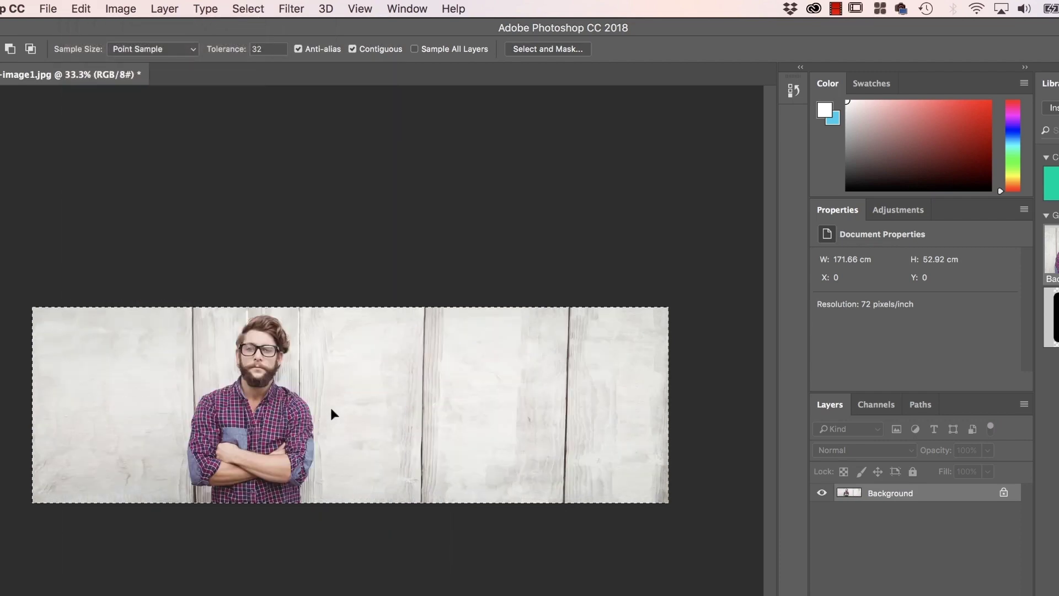
pyautogui.press('super+Tab')
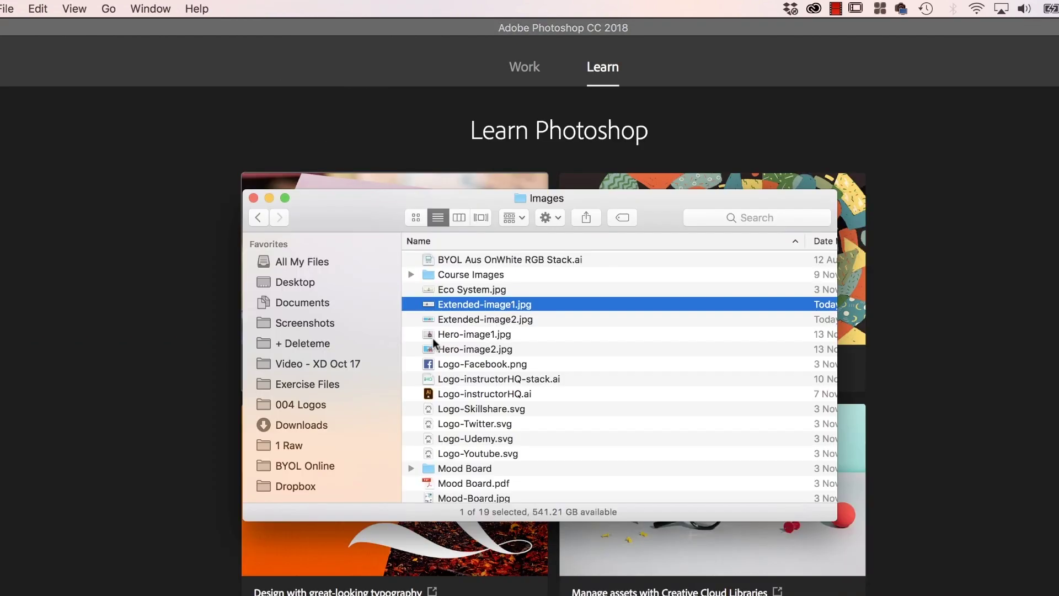
# In XD, swap the old hero photo for the flipped Extended-image1, placed behind the wave.
pyautogui.press('super+Tab')
pyautogui.press('super+Tab')
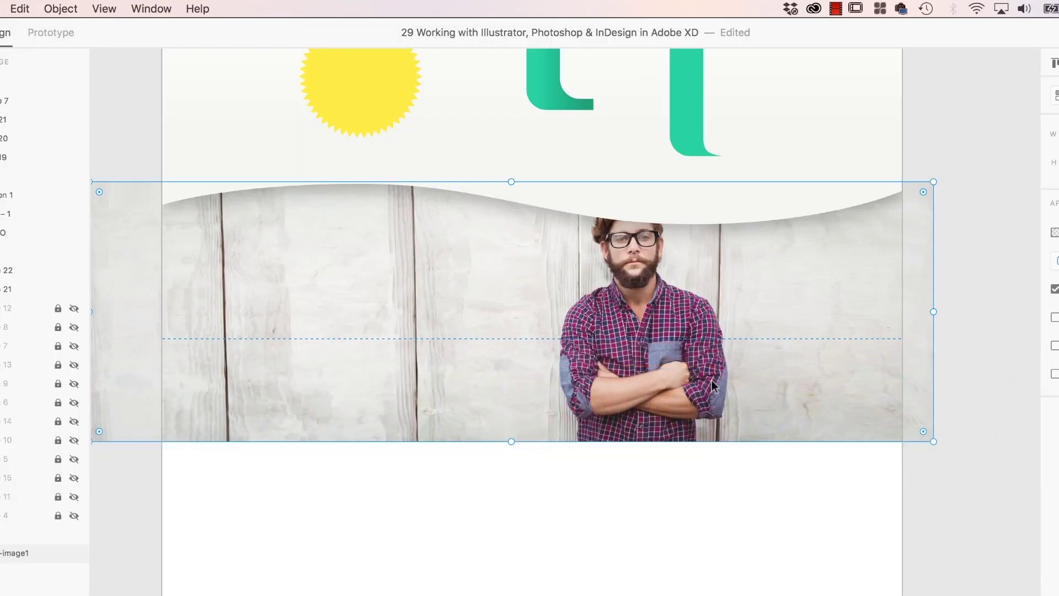
pyautogui.press('Delete')
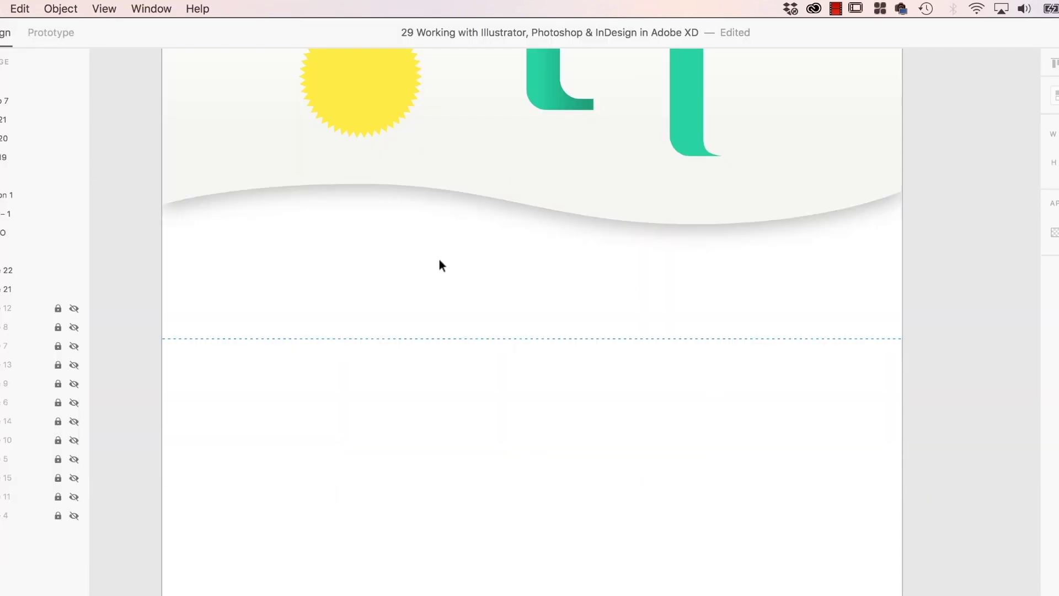
pyautogui.press('super+Tab')
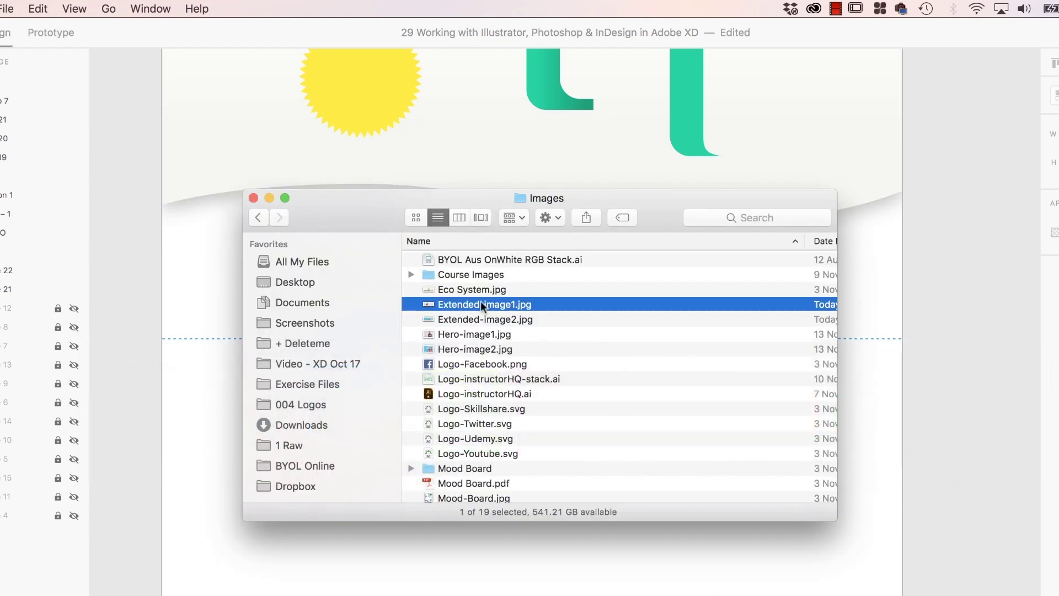
pyautogui.moveTo(481, 304); pyautogui.dragTo(327, 465)
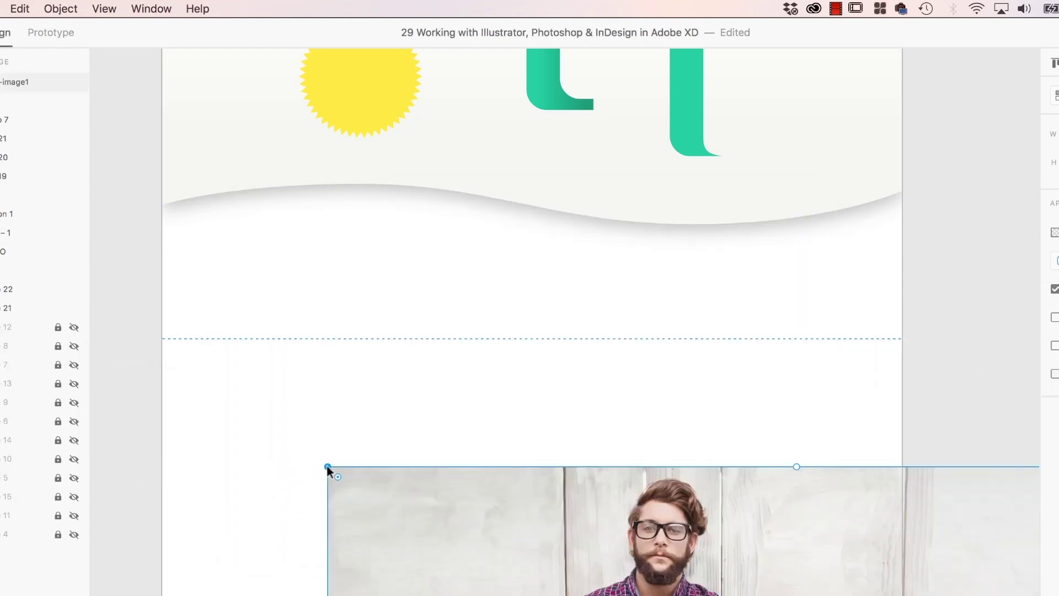
pyautogui.moveTo(641, 553); pyautogui.dragTo(389, 256)
pyautogui.press('super+shift+bracketleft')
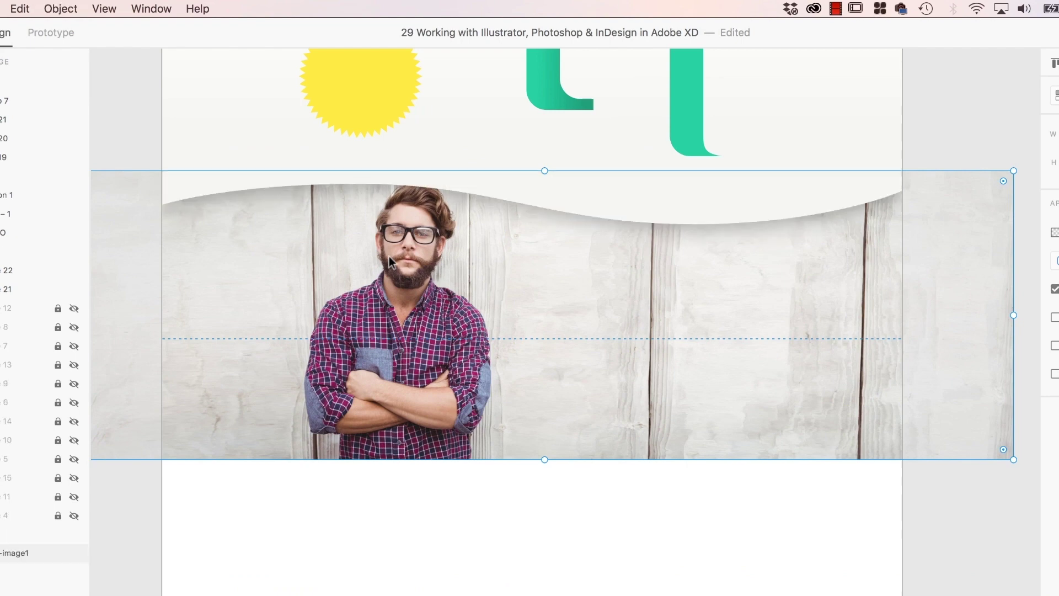
pyautogui.moveTo(634, 381); pyautogui.dragTo(634, 387)
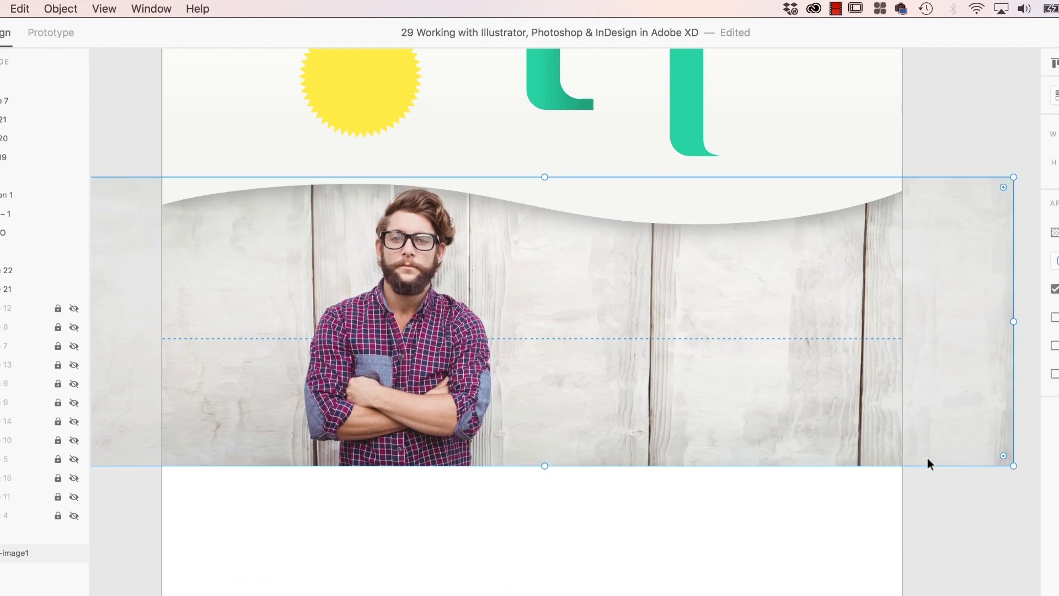
# Zoom to the whole artboard and trial-position the blue banner photo below the hero.
pyautogui.click(953, 532)
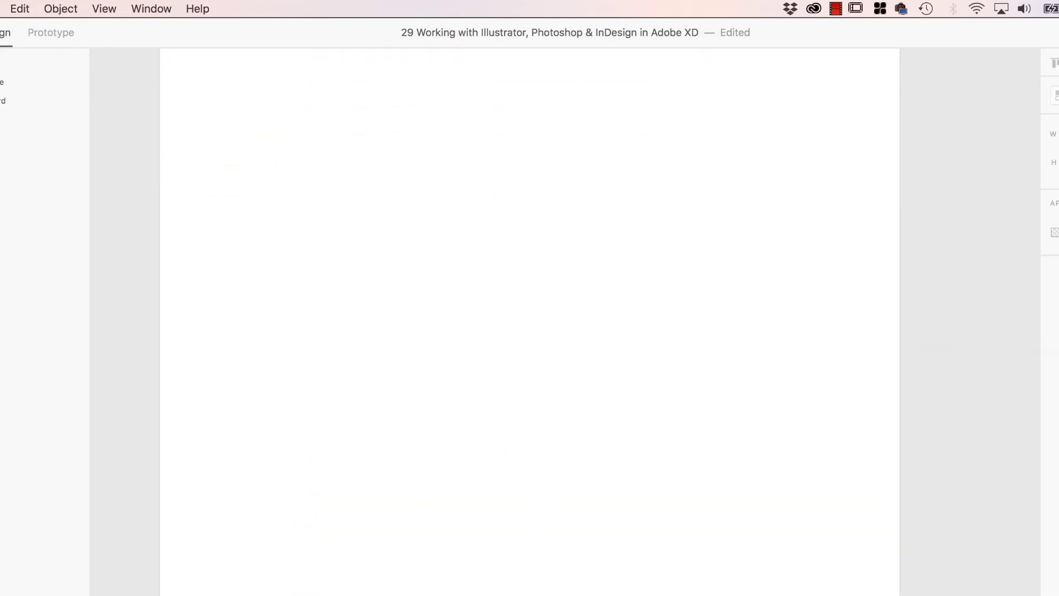
pyautogui.press('super+0')
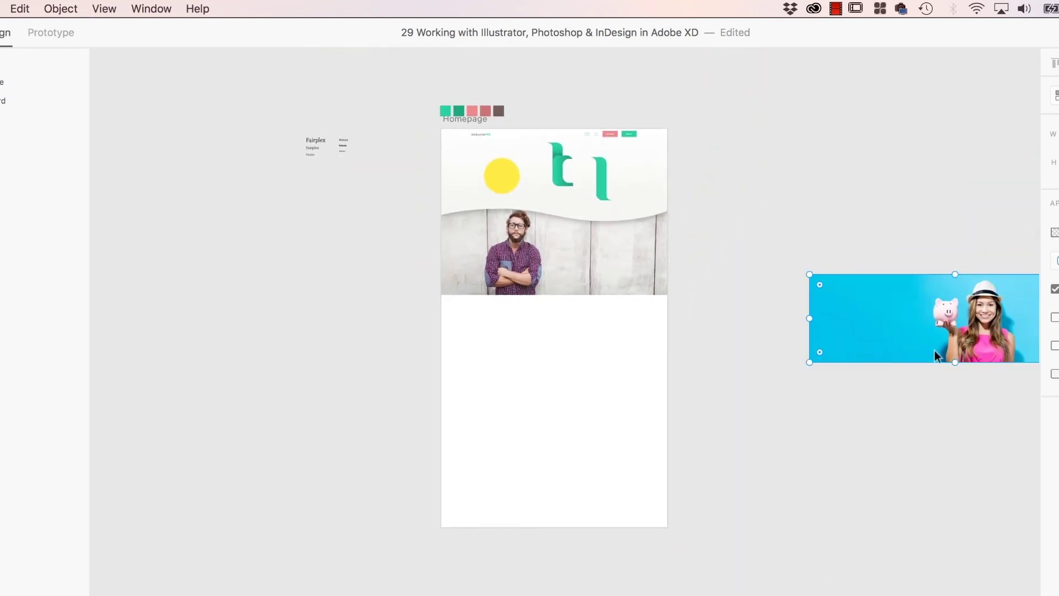
pyautogui.moveTo(935, 350); pyautogui.dragTo(567, 424)
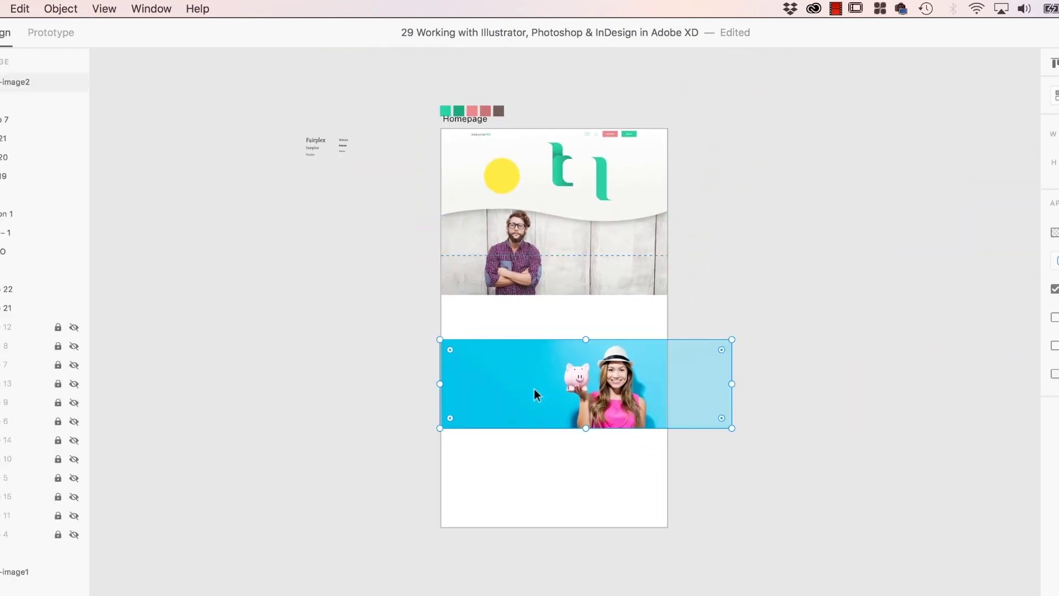
pyautogui.moveTo(534, 391); pyautogui.dragTo(718, 393)
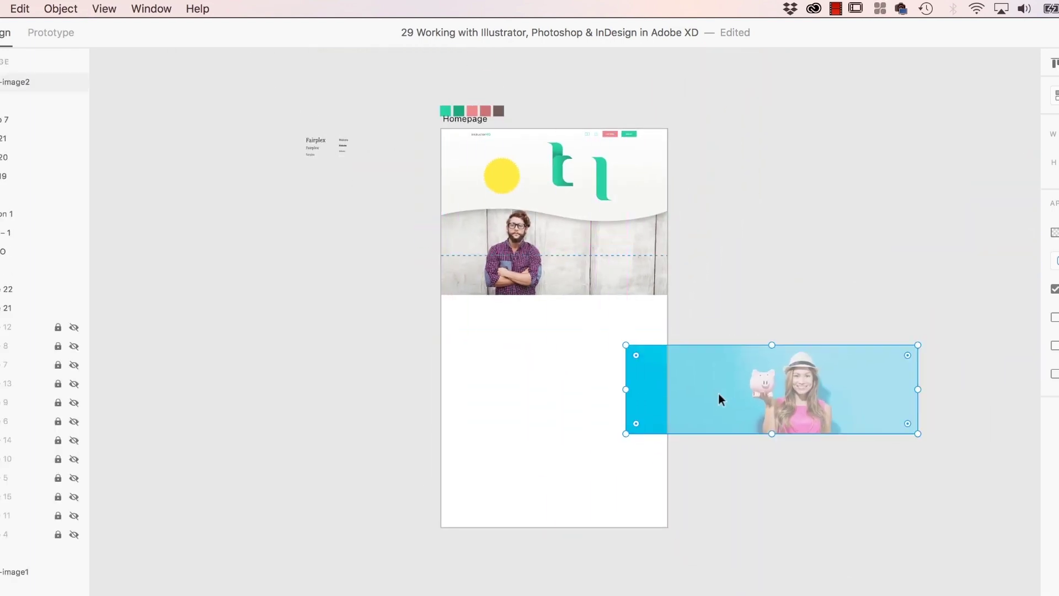
pyautogui.click(754, 486)
pyautogui.click(634, 389)
pyautogui.click(825, 538)
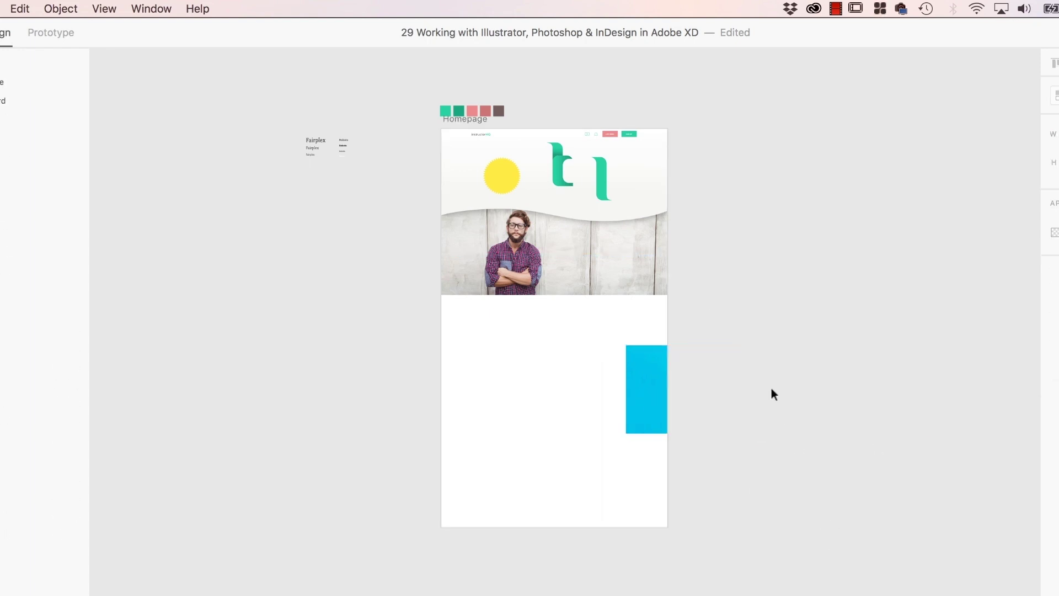
pyautogui.click(658, 403)
pyautogui.moveTo(657, 402); pyautogui.dragTo(786, 399)
pyautogui.click(800, 558)
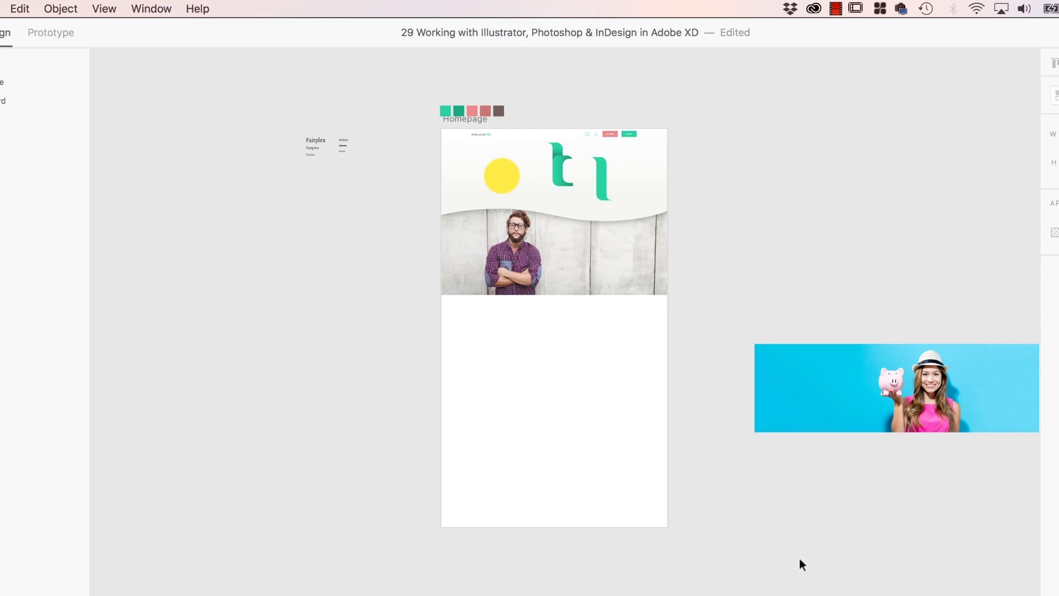
pyautogui.click(891, 425)
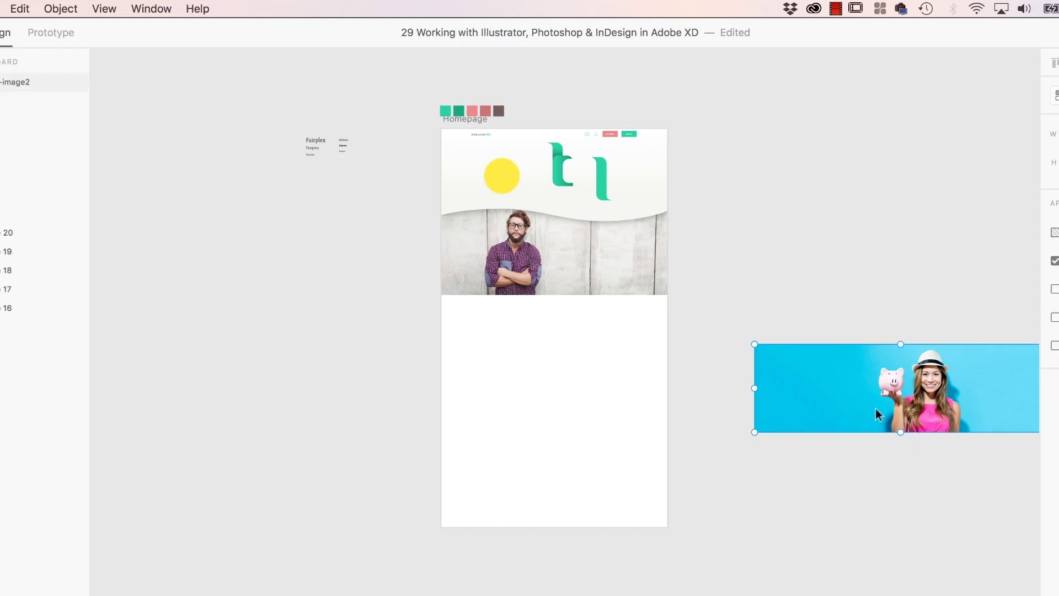
pyautogui.click(584, 408)
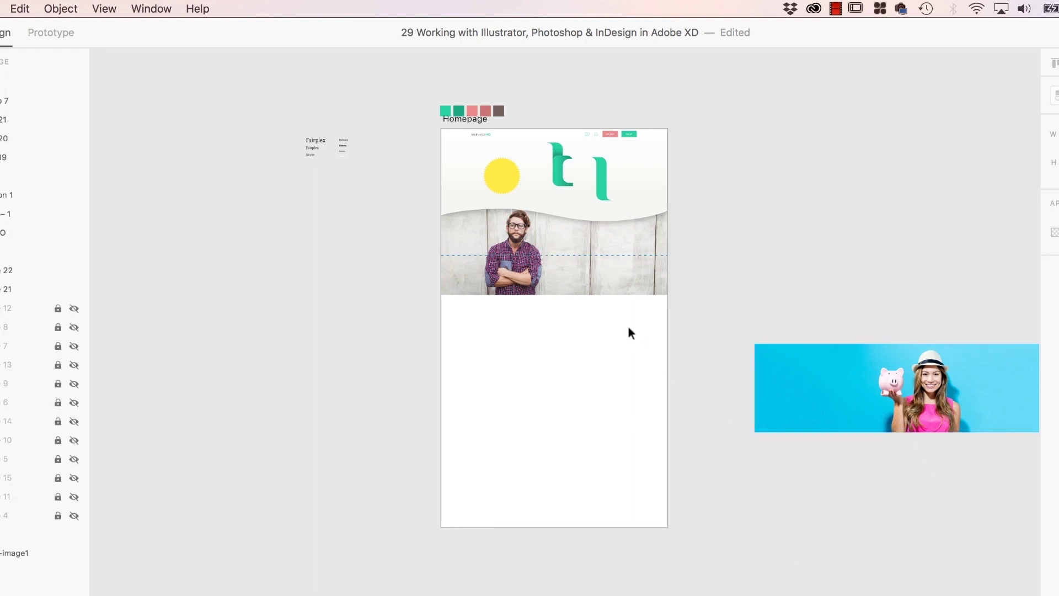
# Move Extended-image2 onto the Homepage artboard directly below the hero photo.
pyautogui.click(321, 406)
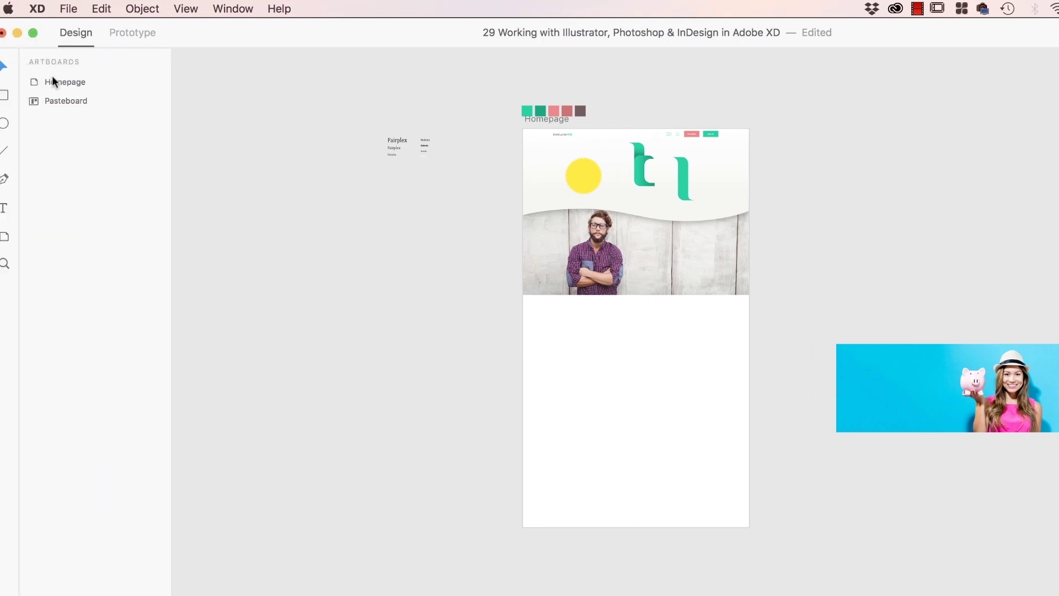
pyautogui.click(71, 82)
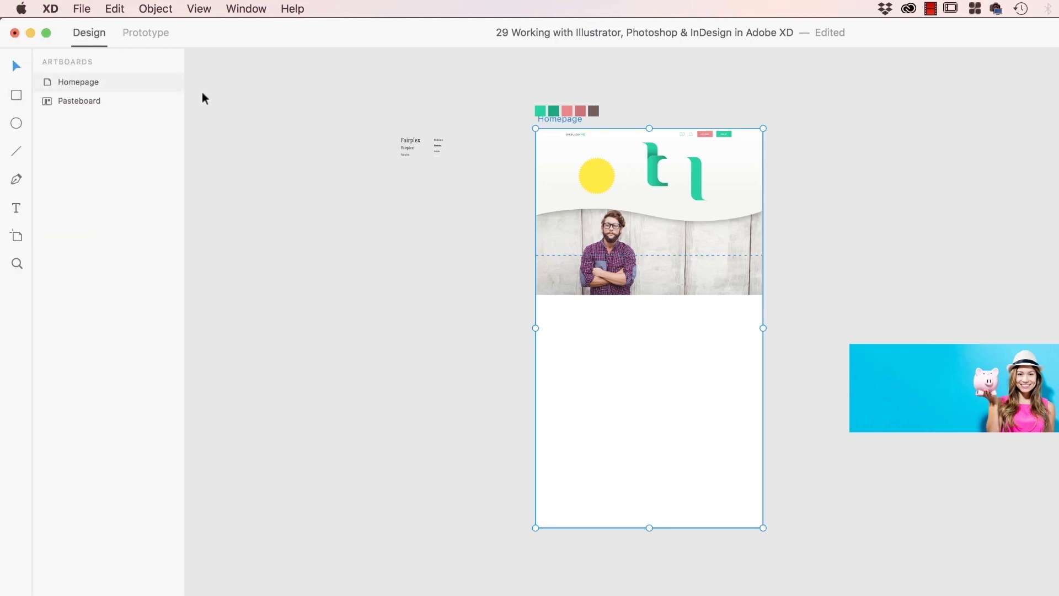
pyautogui.click(156, 114)
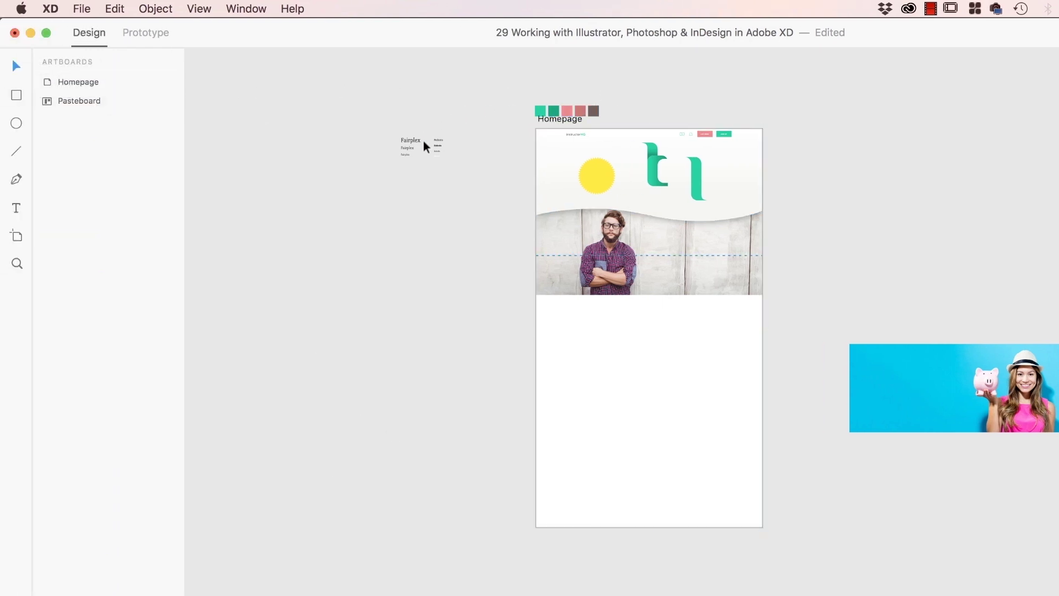
pyautogui.click(972, 375)
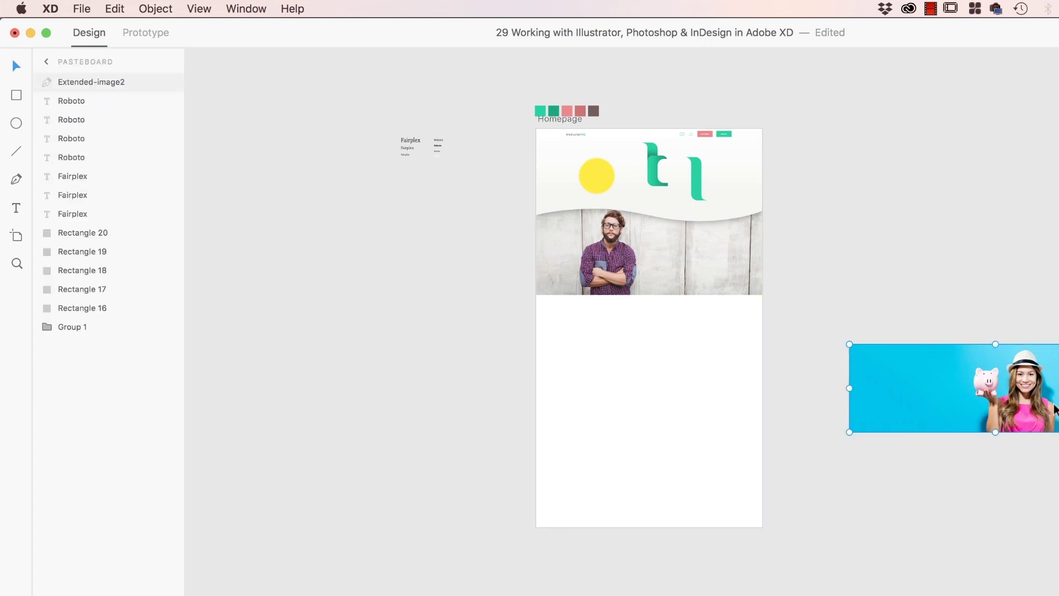
pyautogui.moveTo(972, 375); pyautogui.dragTo(736, 424)
pyautogui.click(885, 391)
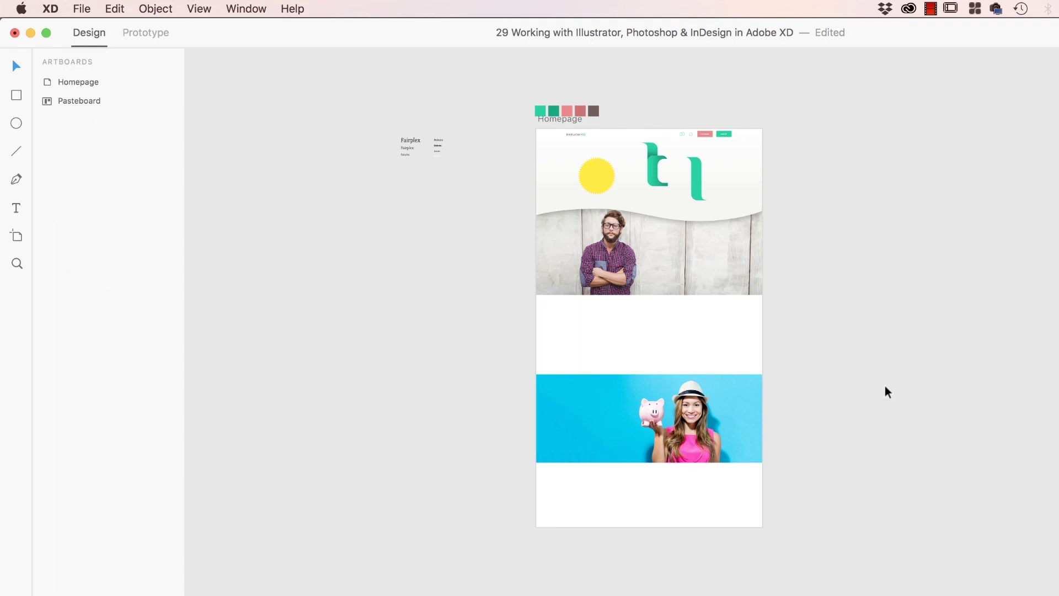
# Save the document and delete the sun-and-letters header graphic.
pyautogui.press('super+s')
pyautogui.scroll(2, 905, 347)
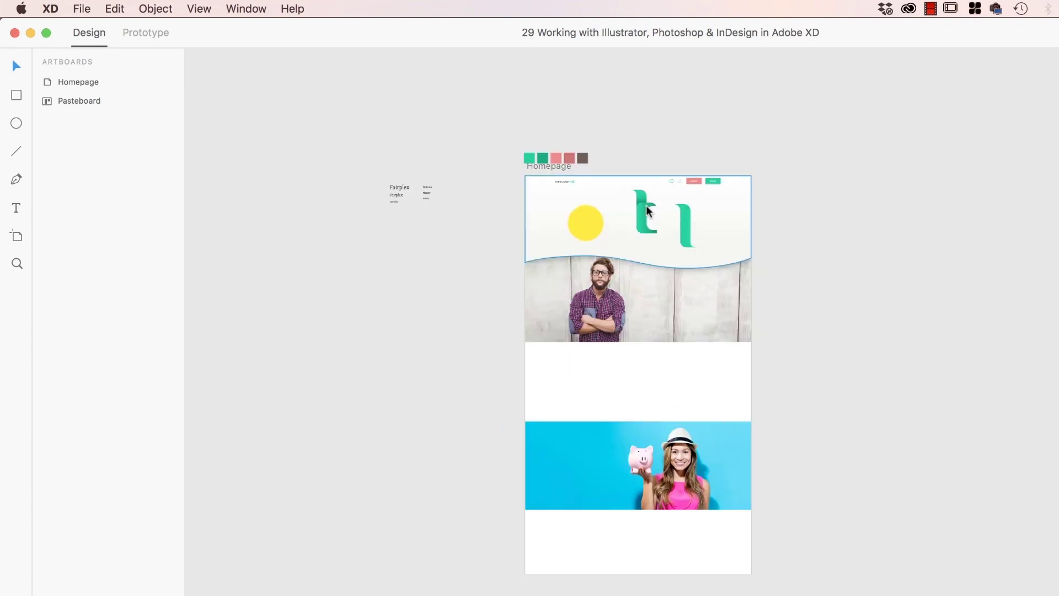
pyautogui.click(600, 220)
pyautogui.press('Delete')
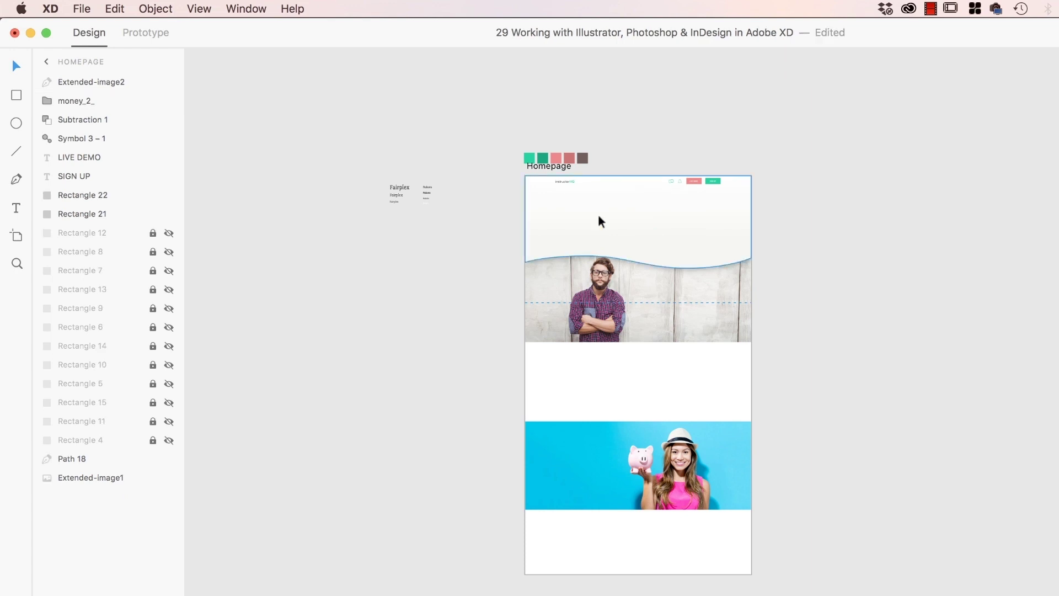
# Draw a rectangle over the hero photo area with its right edge snapped to the artboard.
pyautogui.scroll(5, 649, 250)
pyautogui.scroll(3, 647, 246)
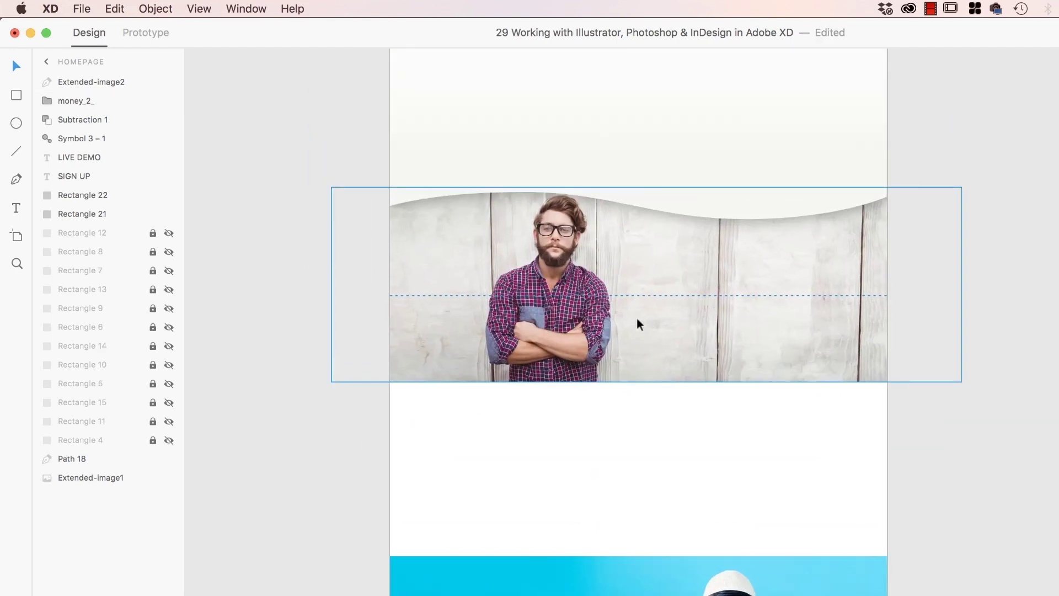
pyautogui.click(17, 96)
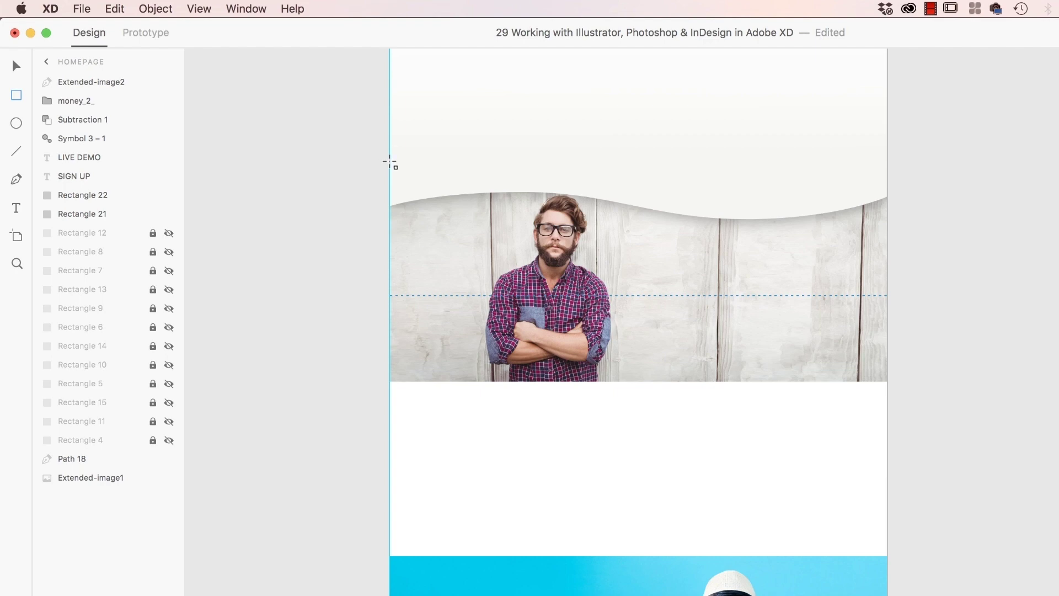
pyautogui.moveTo(390, 161)
pyautogui.mouseDown()
pyautogui.moveTo(405, 183)
pyautogui.moveTo(794, 358)
pyautogui.moveTo(889, 369)
pyautogui.moveTo(898, 383)
pyautogui.mouseUp()
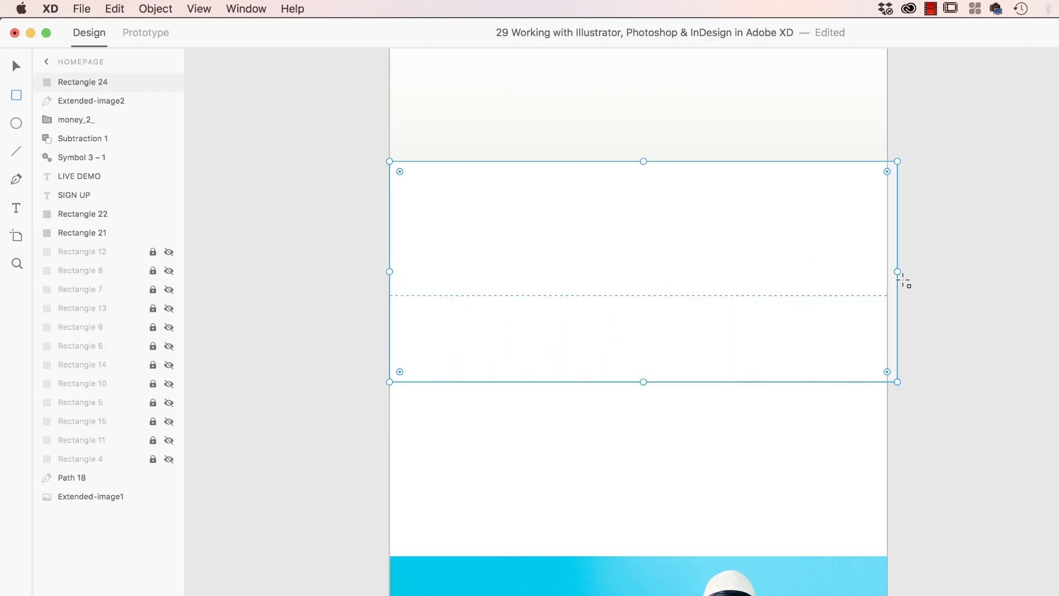
pyautogui.moveTo(897, 272); pyautogui.dragTo(887, 274)
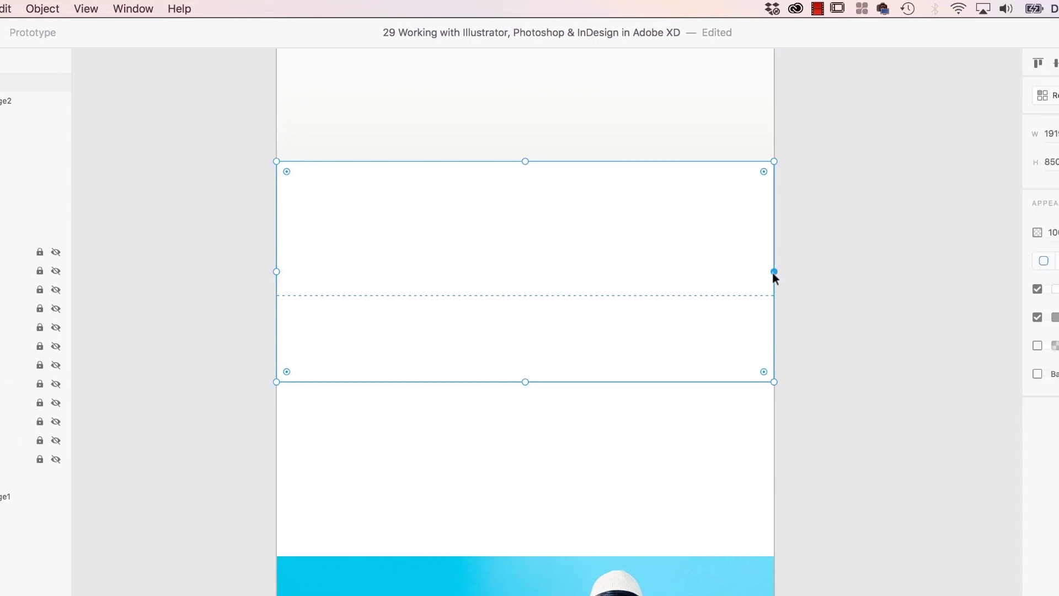
# Set the rectangle's fill to black, hex 000000.
pyautogui.click(915, 289)
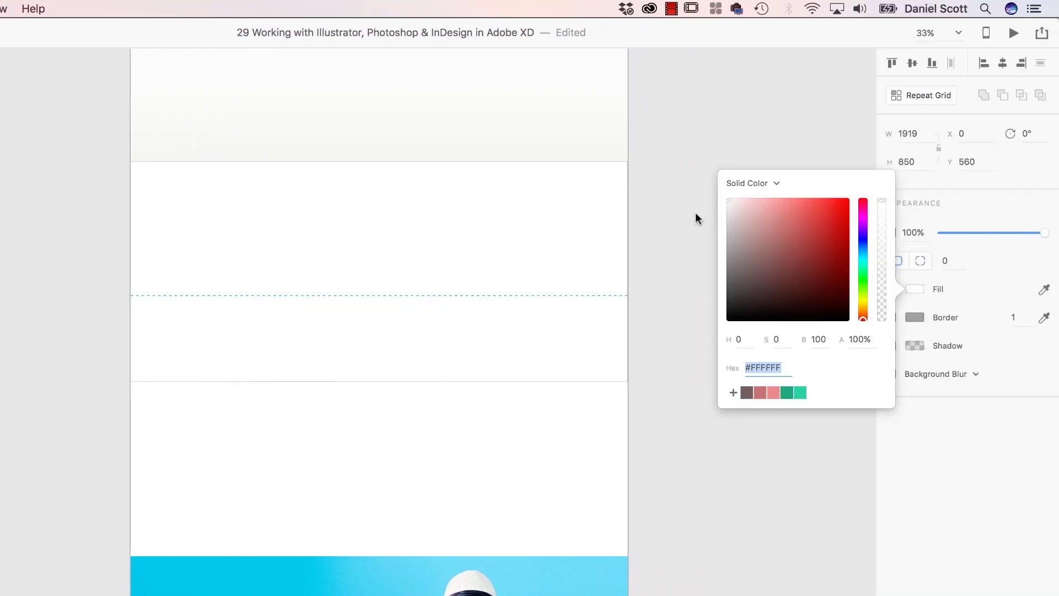
pyautogui.write('000')
pyautogui.press('Return')
pyautogui.click(969, 324)
pyautogui.click(915, 318)
pyautogui.click(942, 317)
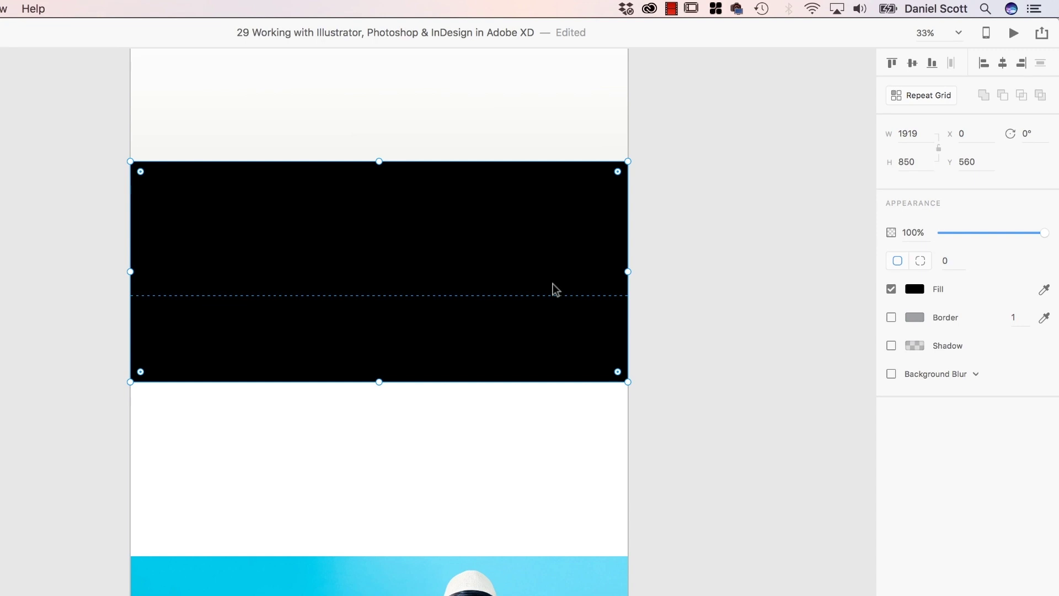
# Send the black rectangle backward until it sits behind the hero photo of the man.
pyautogui.click(608, 133)
pyautogui.click(587, 308)
pyautogui.press('super+v')
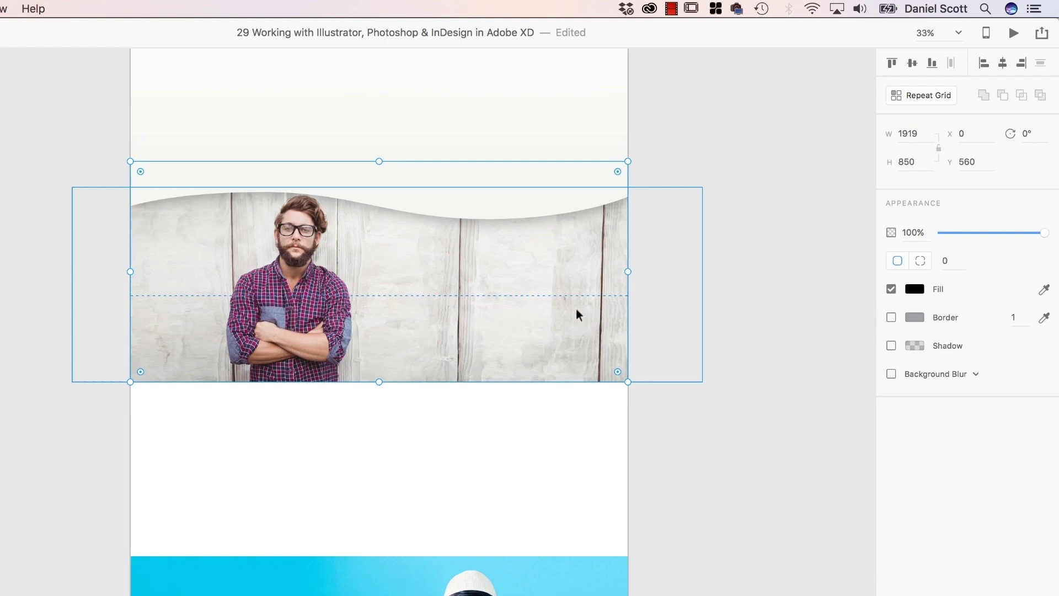
pyautogui.press('super+z')
pyautogui.click(789, 298)
pyautogui.click(554, 323)
pyautogui.rightClick(555, 322)
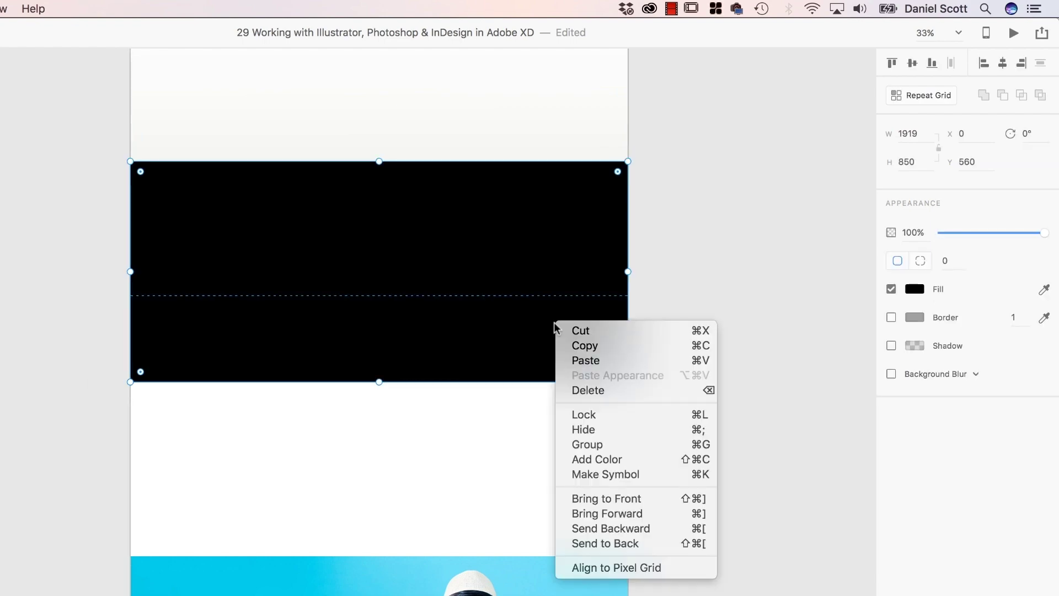
pyautogui.click(693, 528)
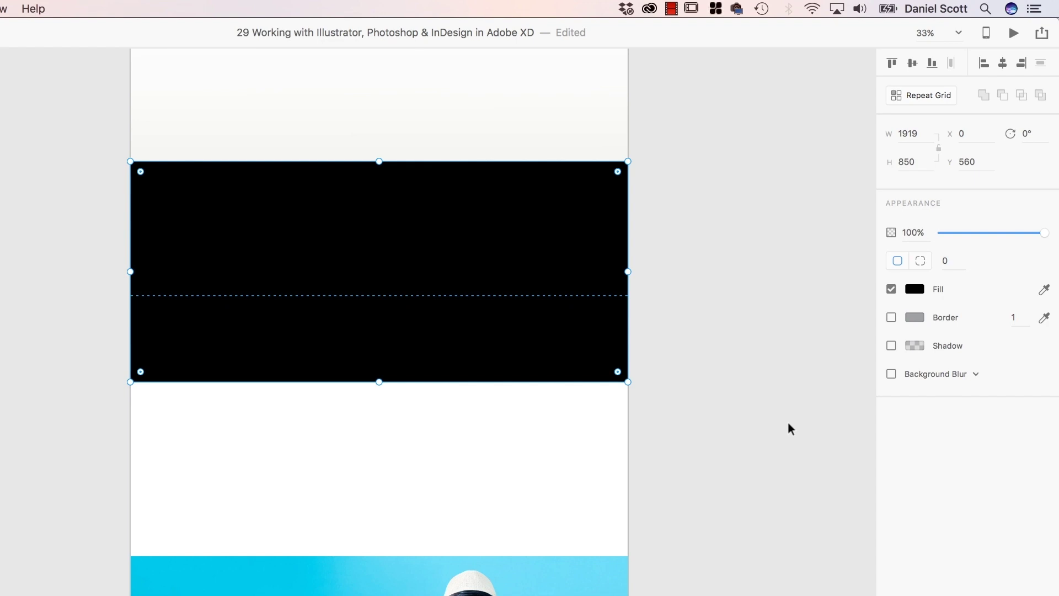
pyautogui.press('super+shift+m')
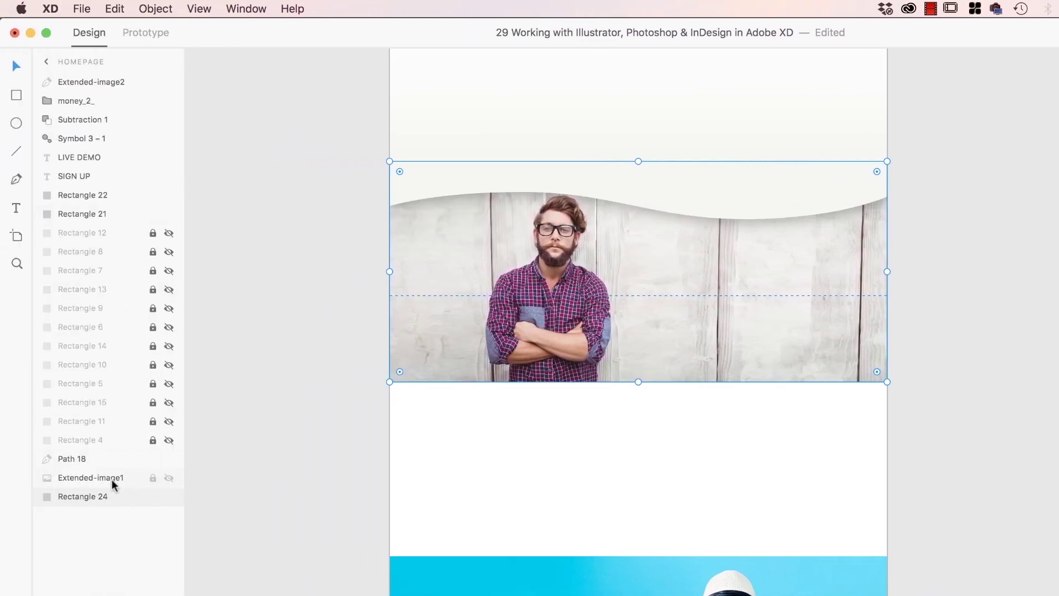
# Stack black Rectangle 24 above Extended-image1 in Layers and reduce its opacity.
pyautogui.moveTo(112, 479); pyautogui.dragTo(112, 491)
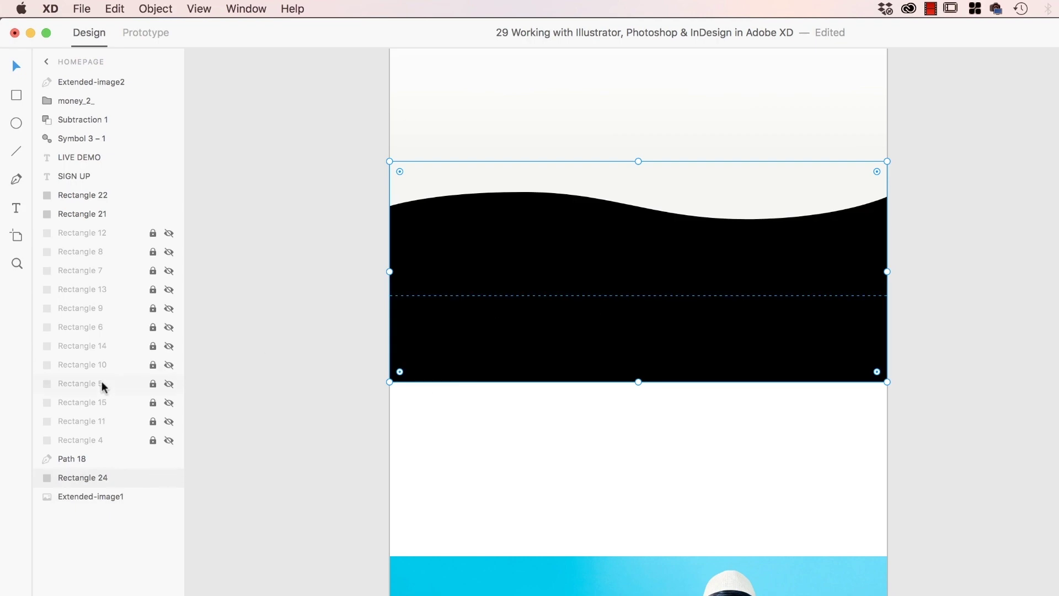
pyautogui.click(842, 201)
pyautogui.click(836, 270)
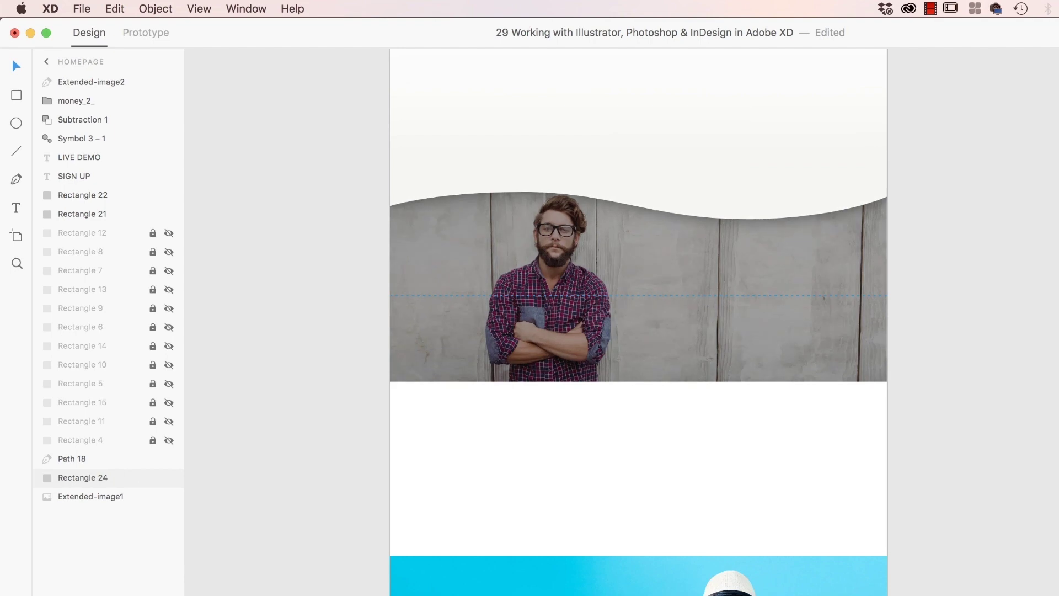
# Deselect the photo group, undo the last change, and return to the selection tool.
pyautogui.click(958, 364)
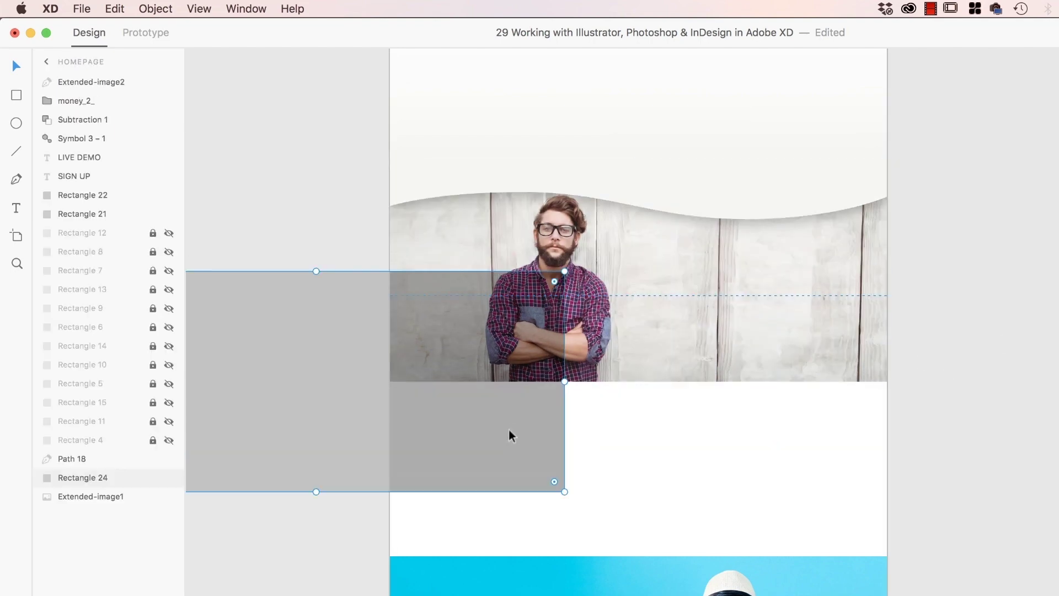
pyautogui.press('z')
pyautogui.press('super+z')
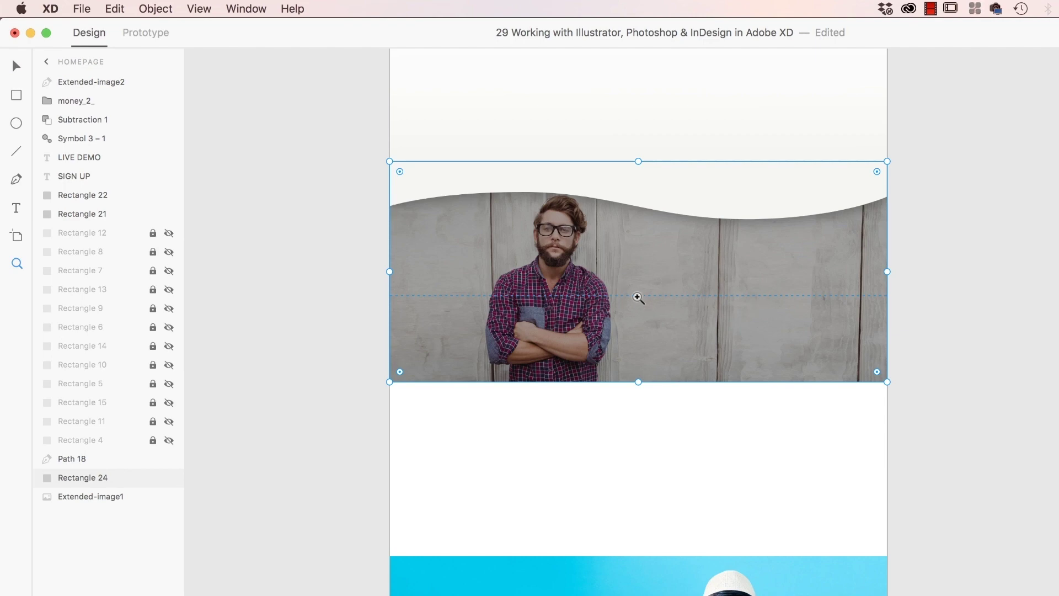
pyautogui.press('v')
pyautogui.click(941, 337)
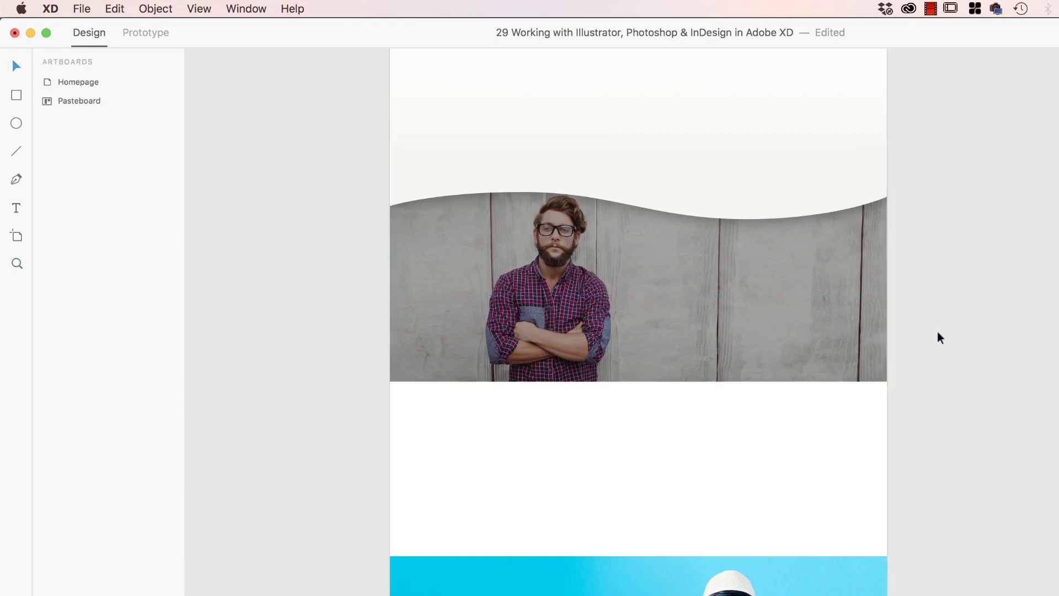